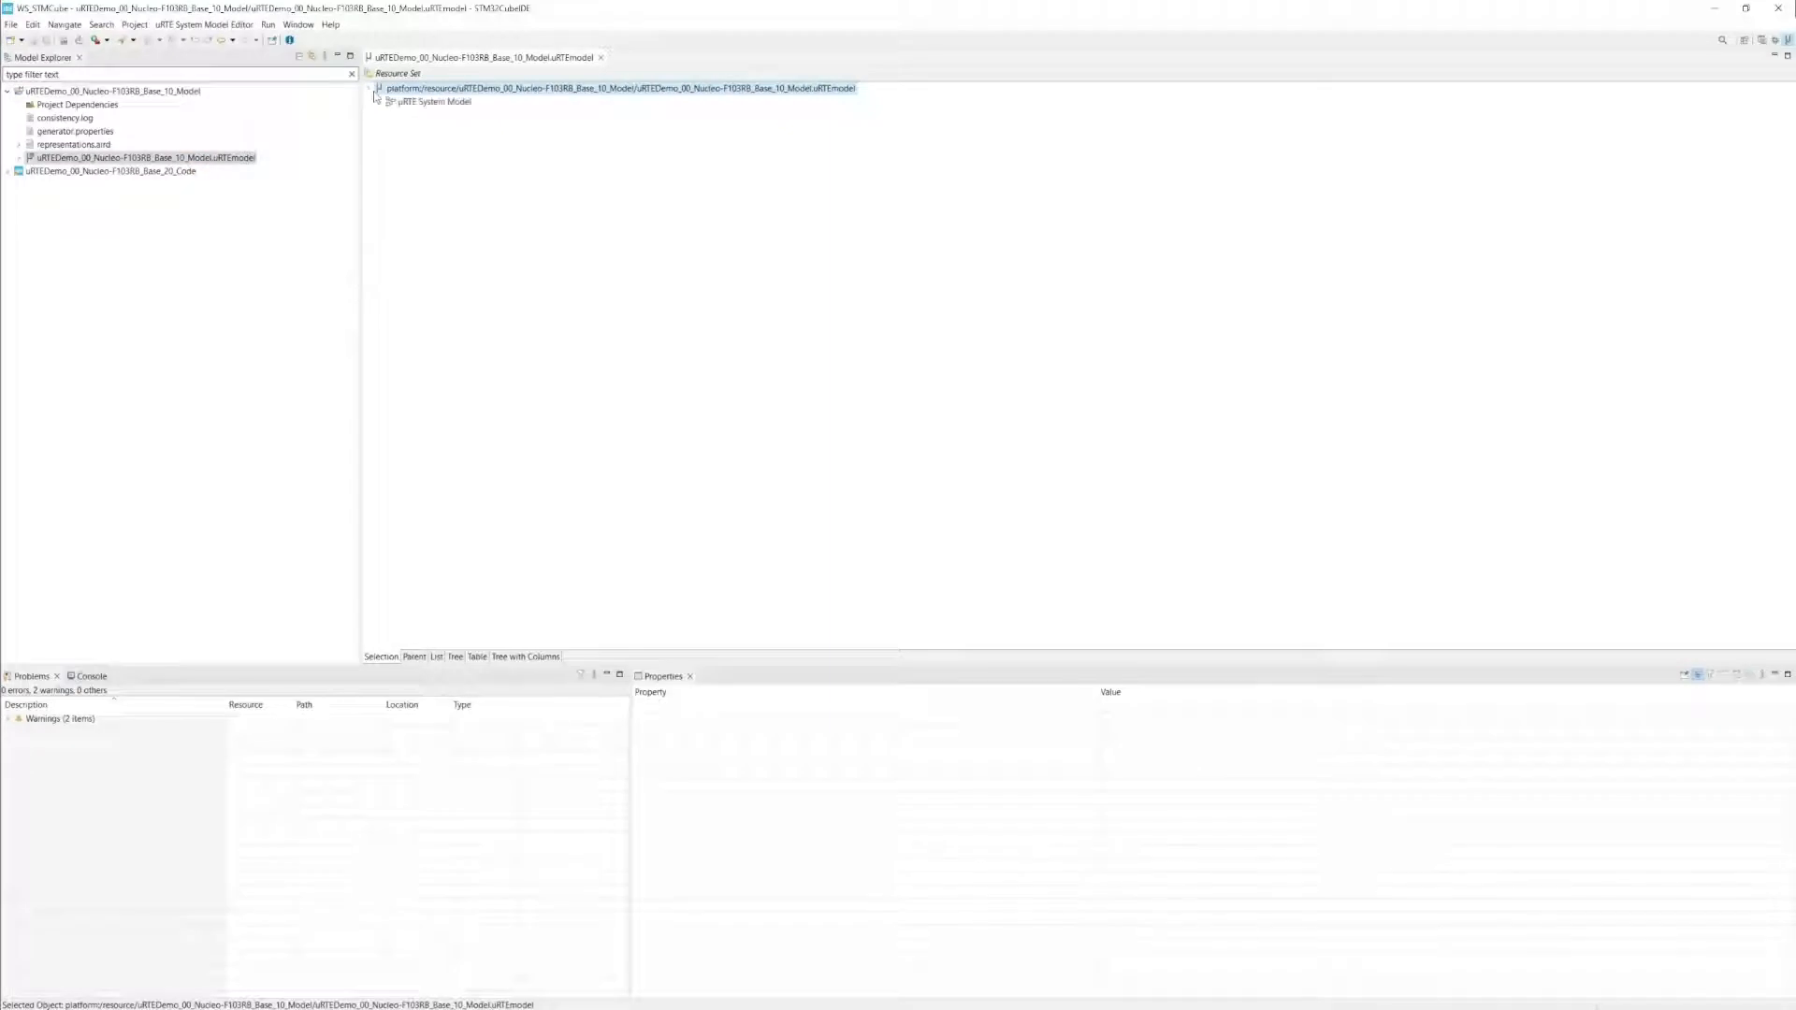
Step: Add a new task under the software model's RTOS and name it LED
click(379, 101)
click(391, 115)
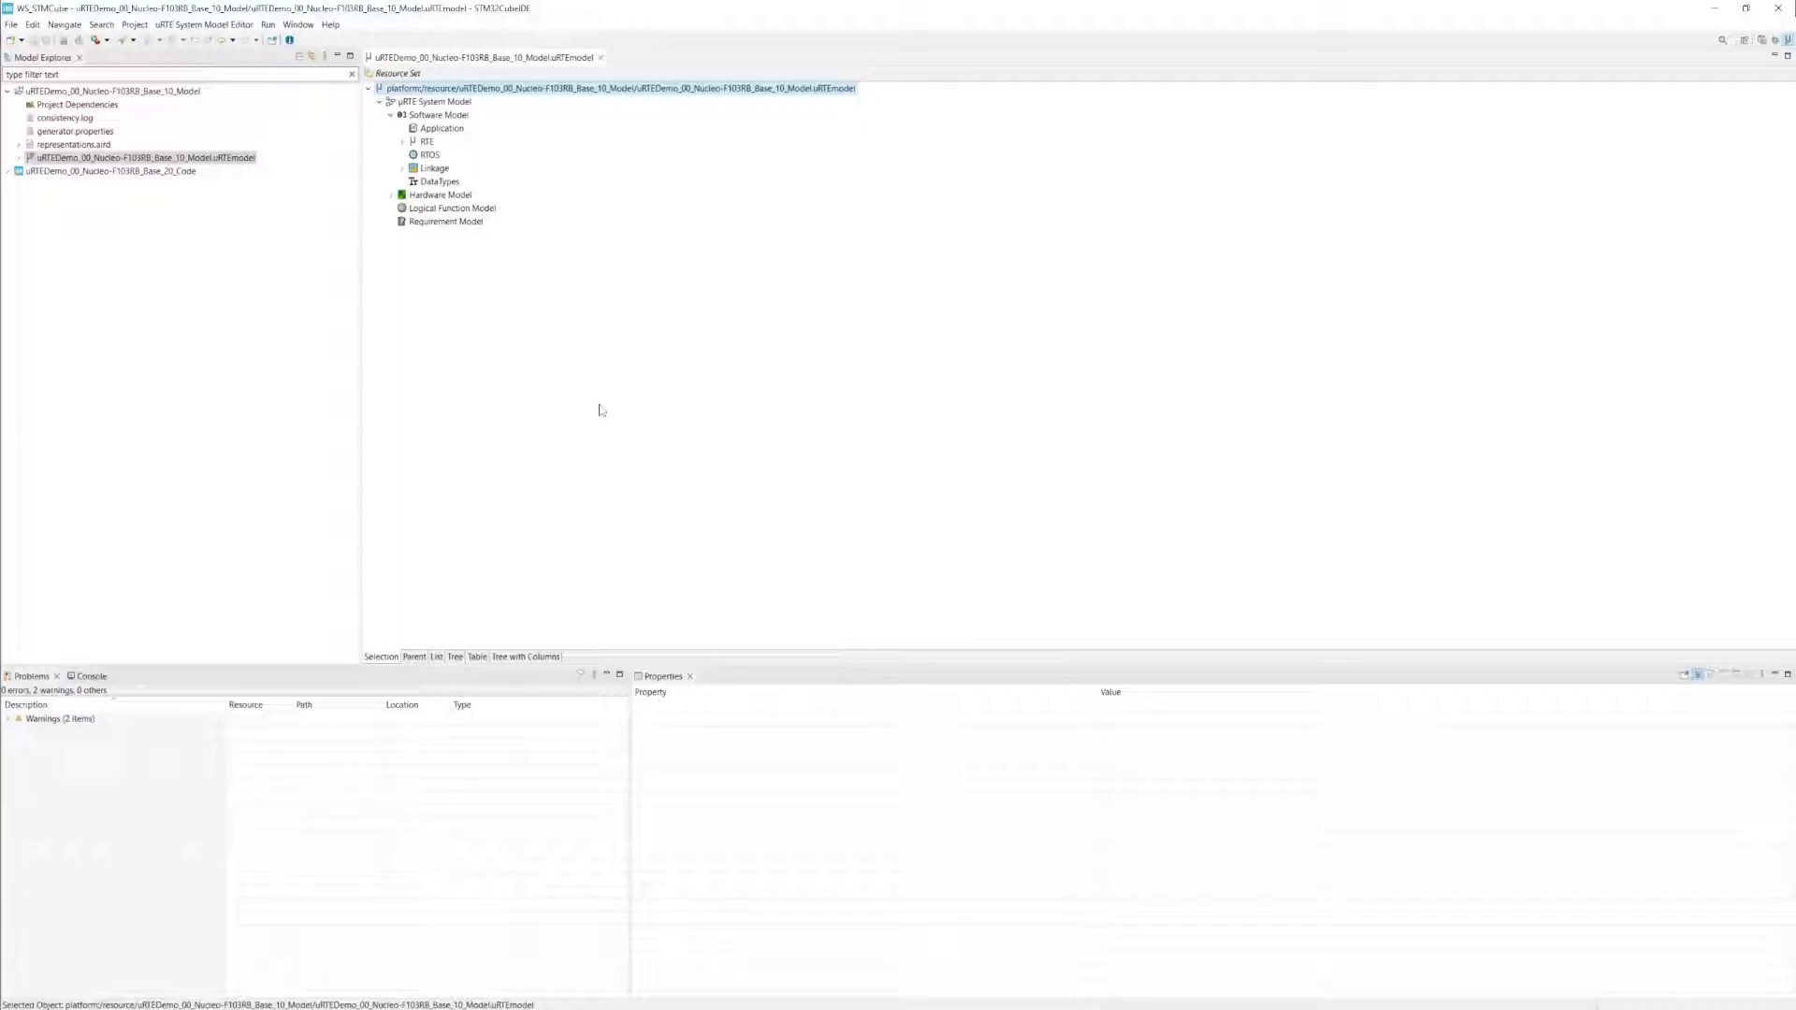
click(421, 159)
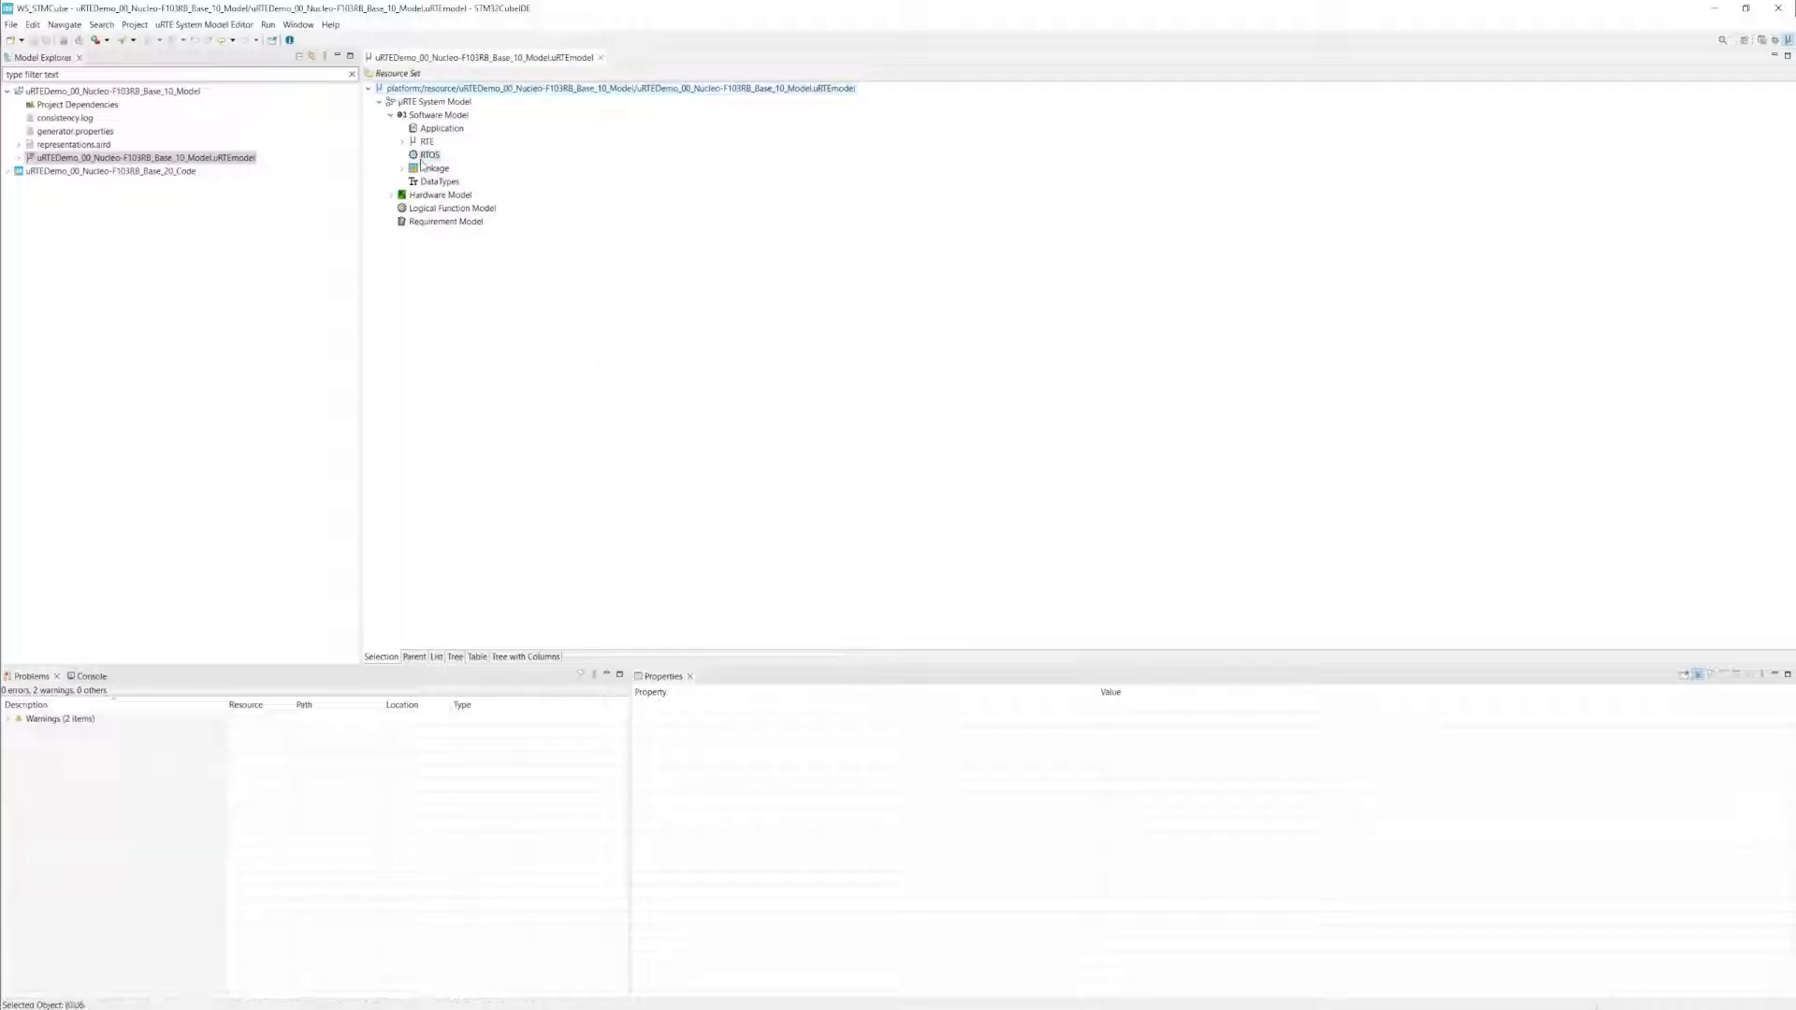
right_click(422, 159)
mouse_move(561, 163)
click(617, 166)
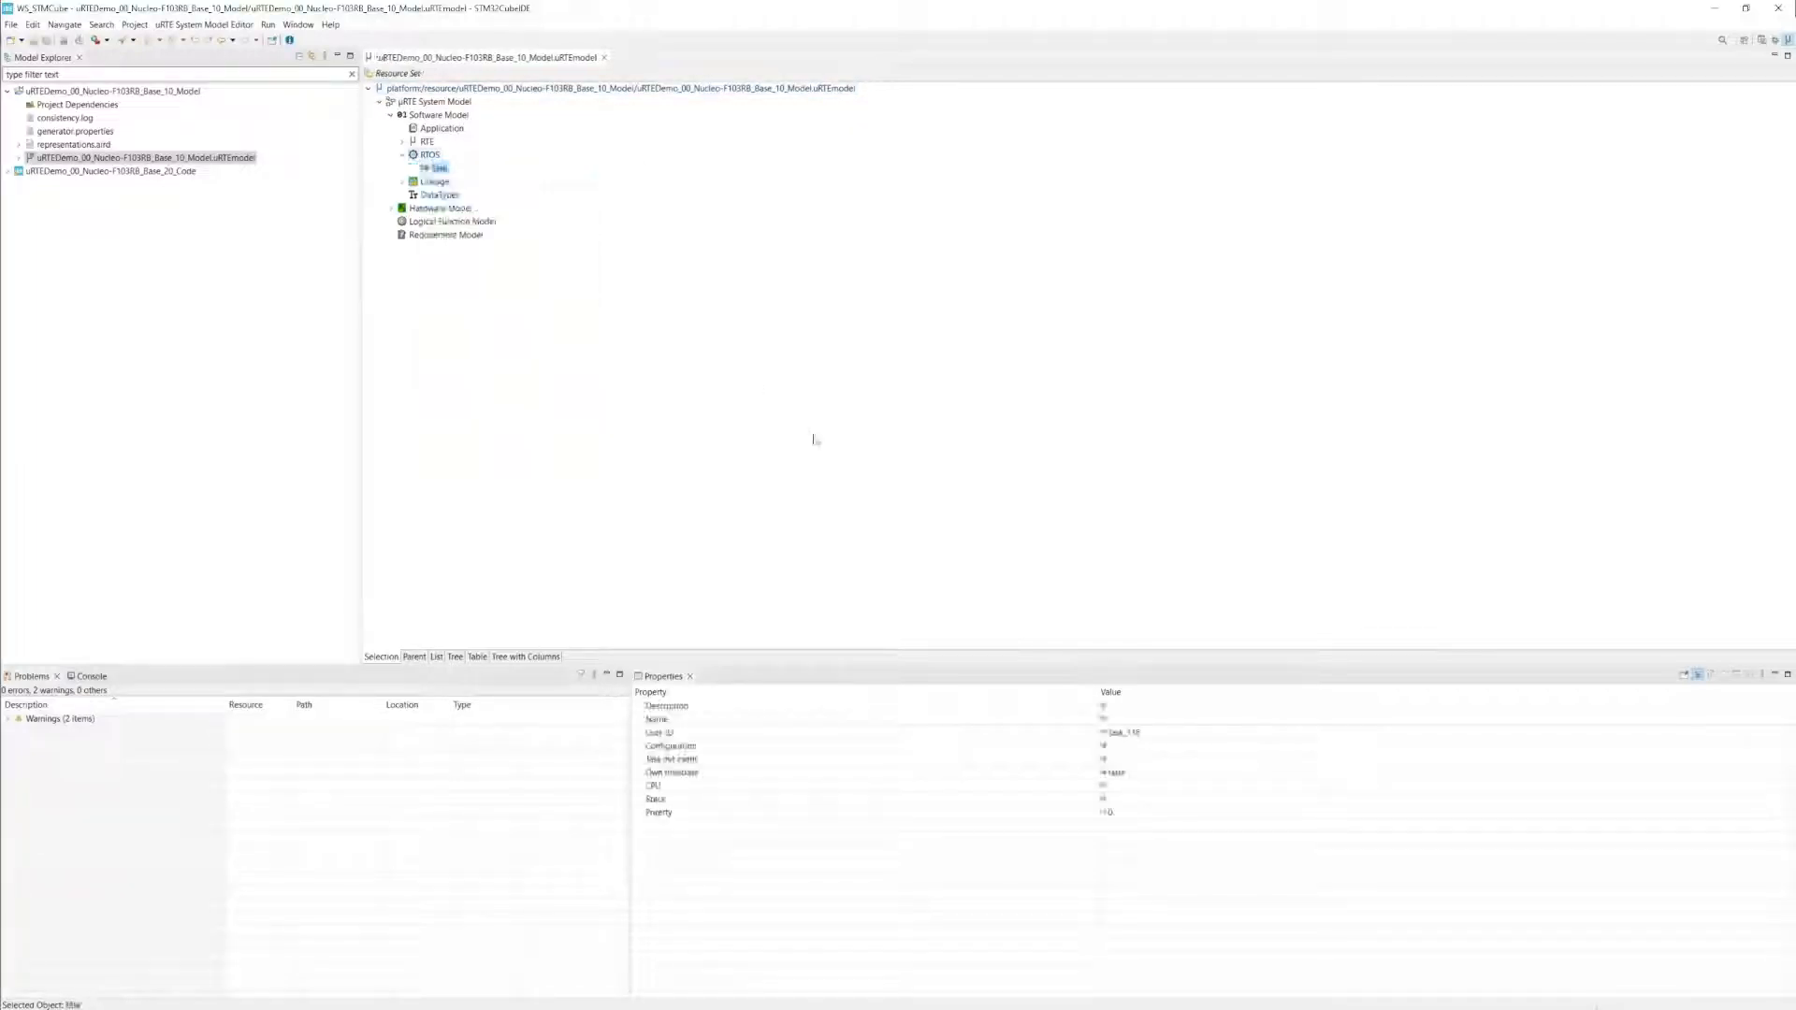
click(1133, 718)
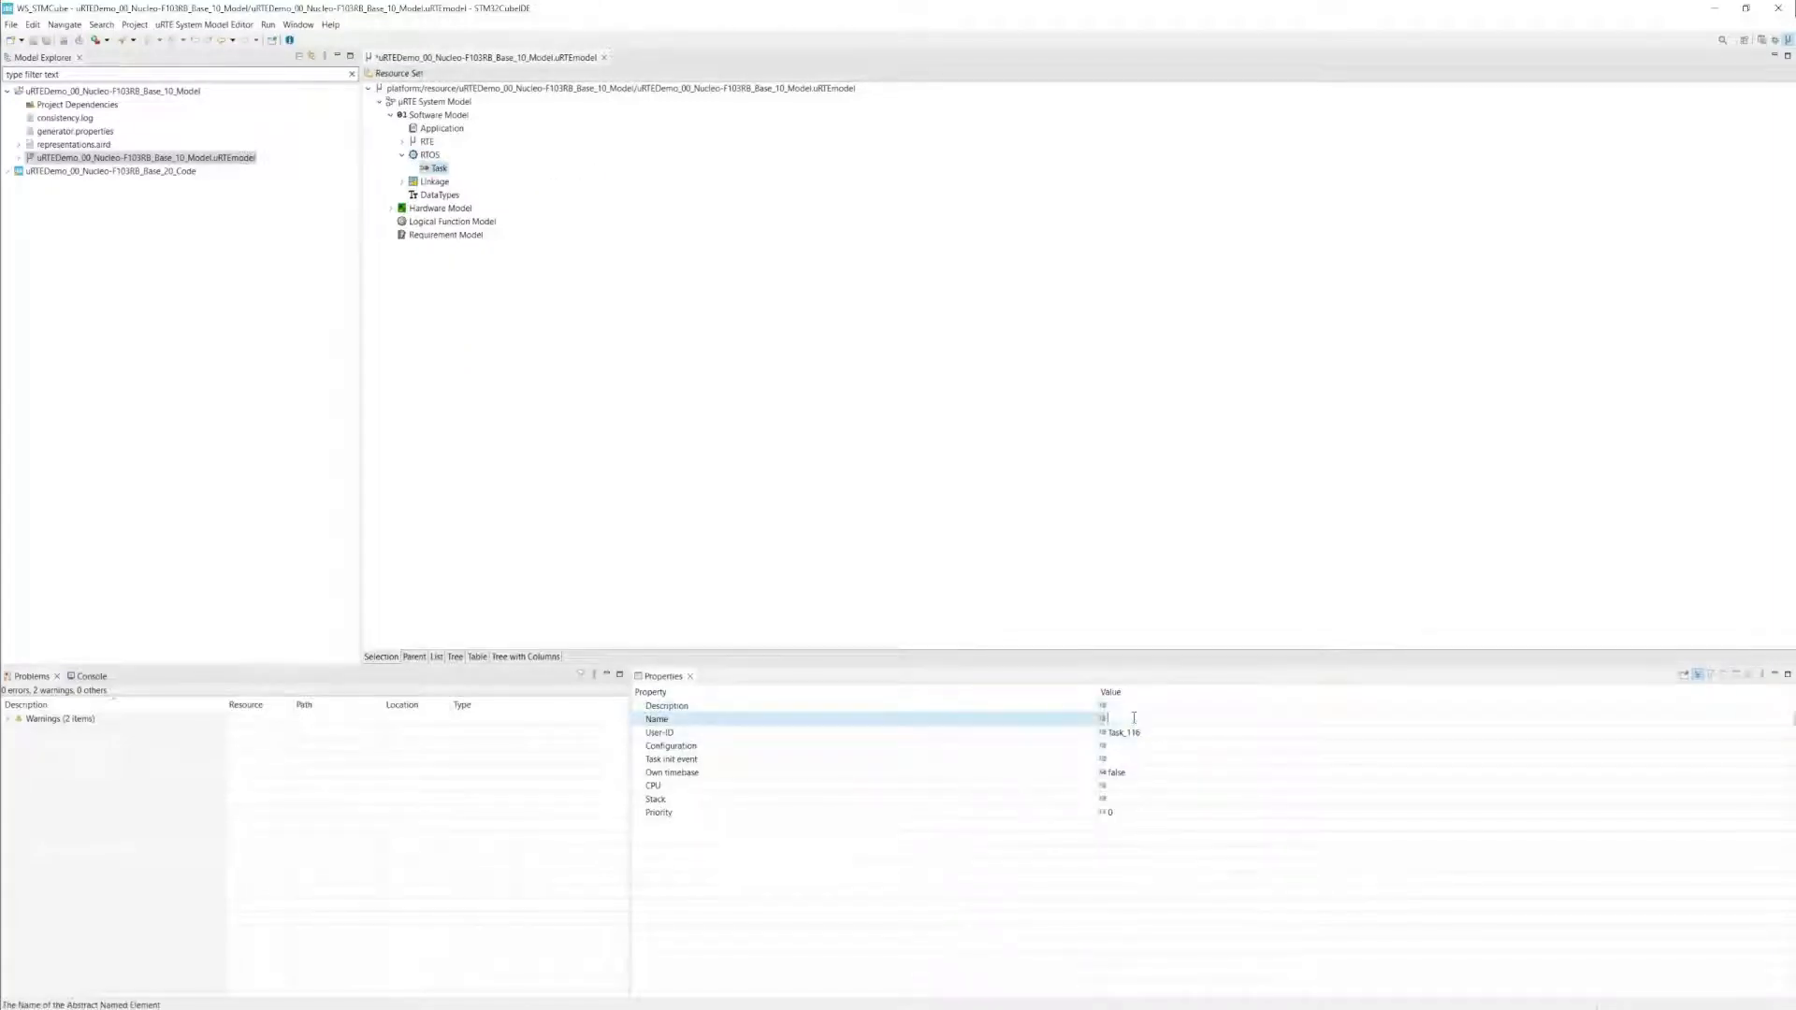
text(LED)
key(Return)
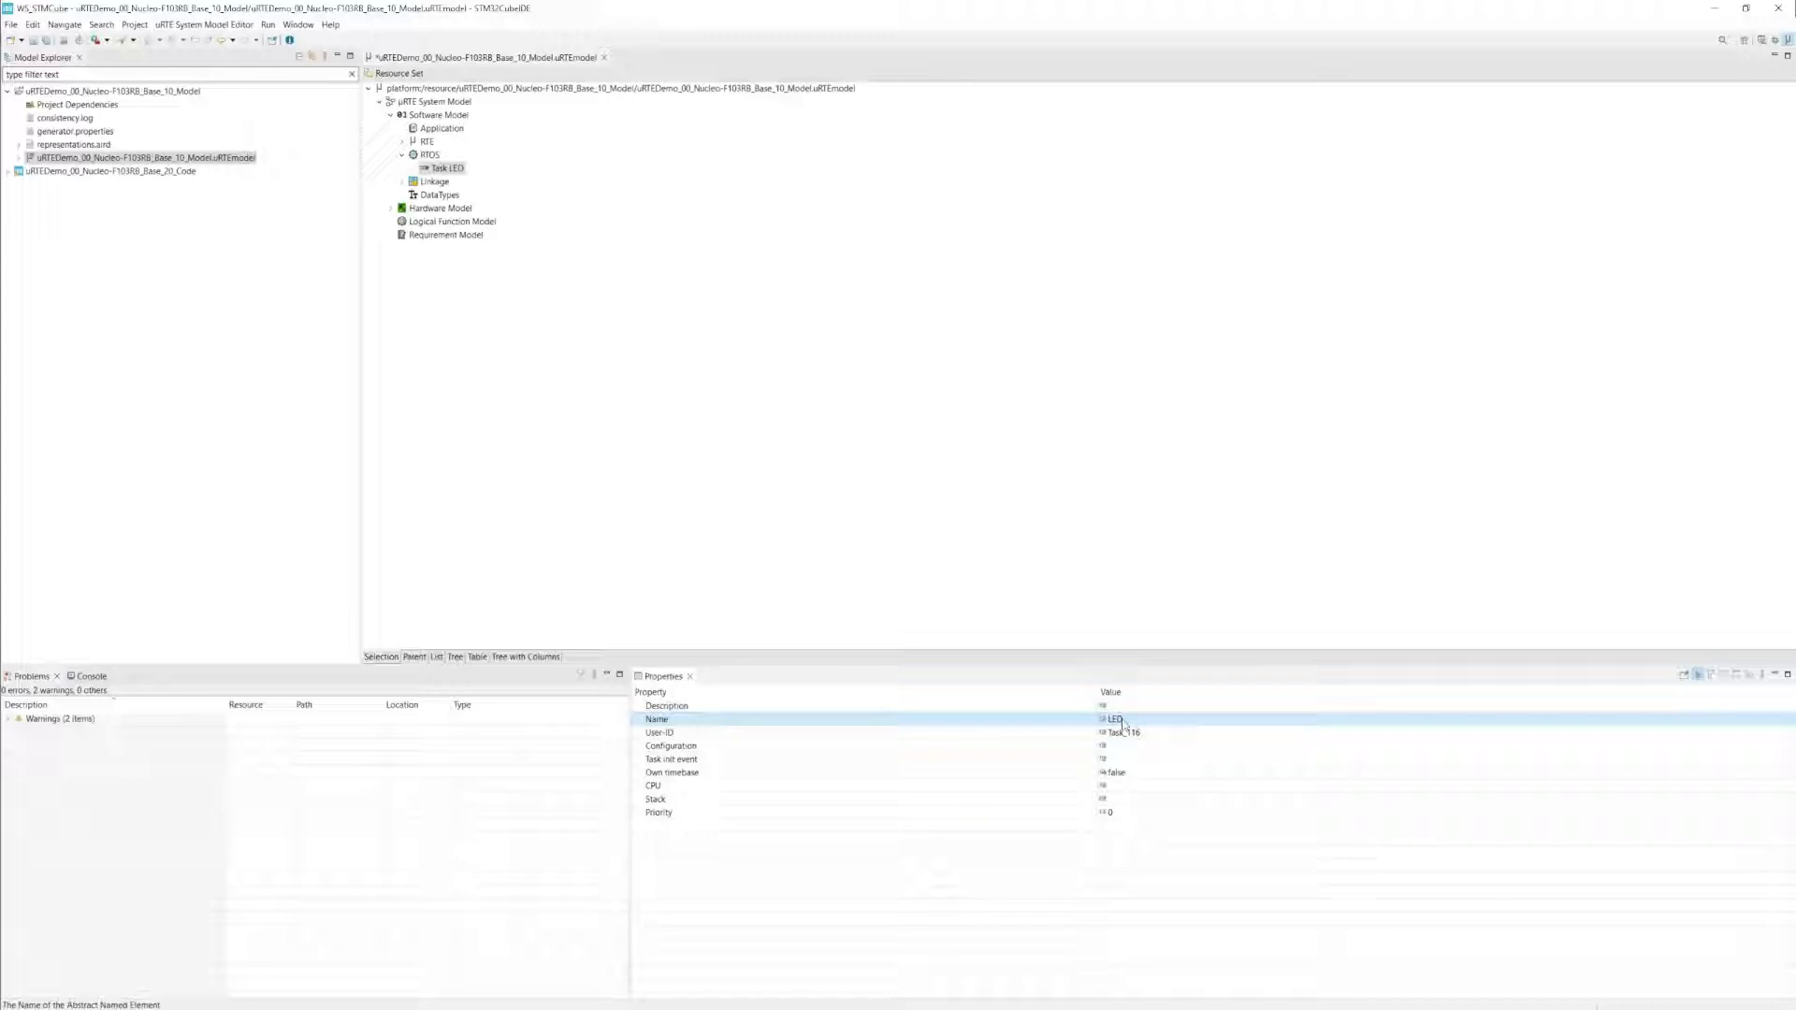
Step: Give the LED task the description "Lets the LED blink", assign its CPU to Core Arm Cortex-M3, and save
click(1124, 706)
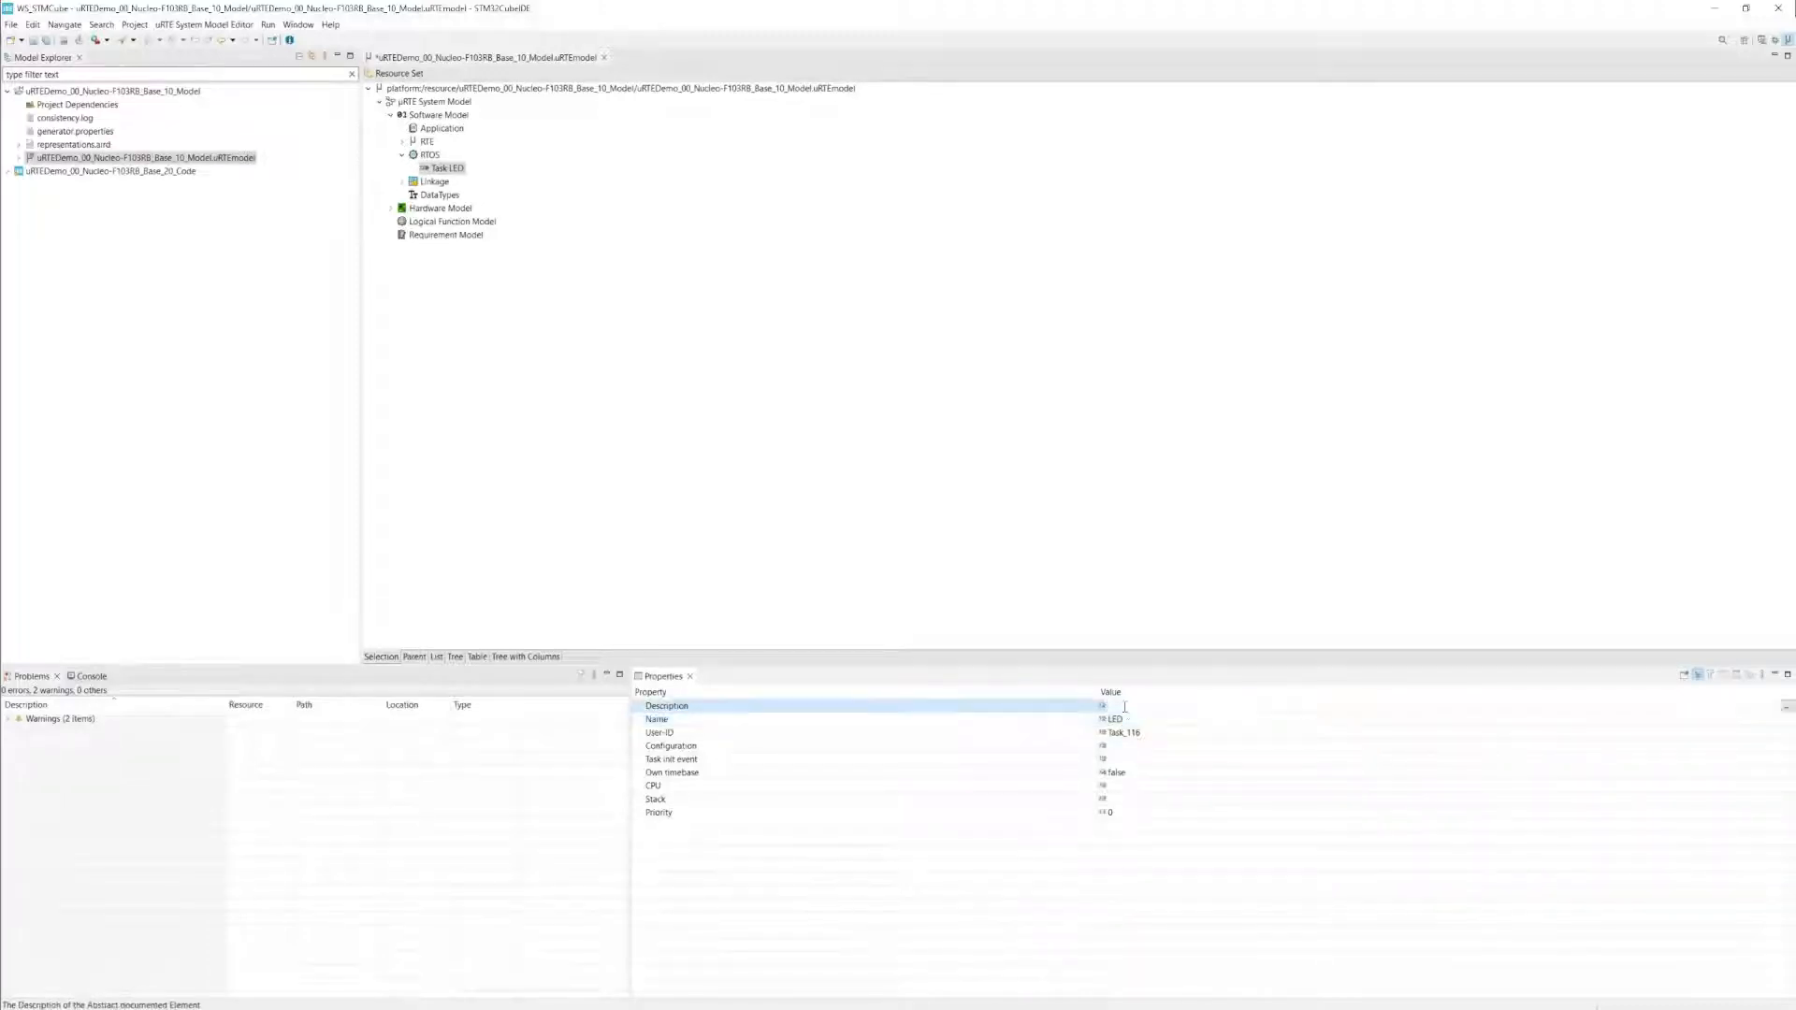
text(Lets the LED blink)
key(Return)
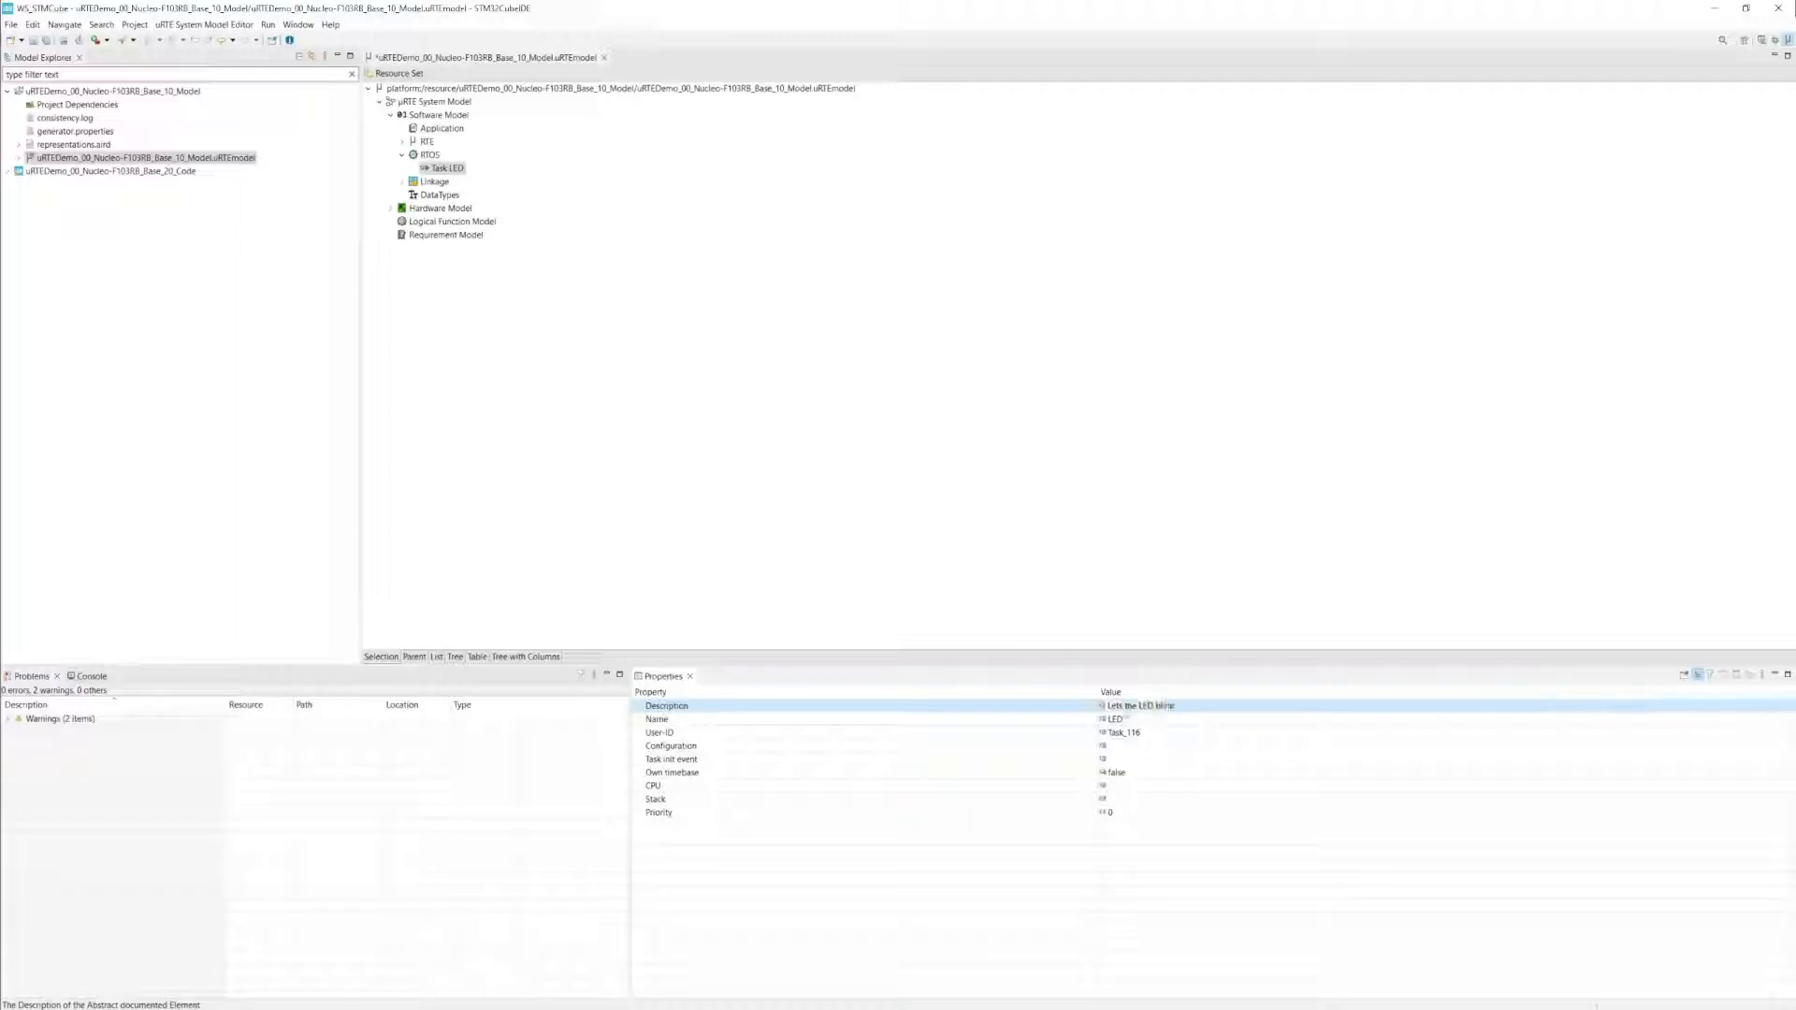
click(1121, 784)
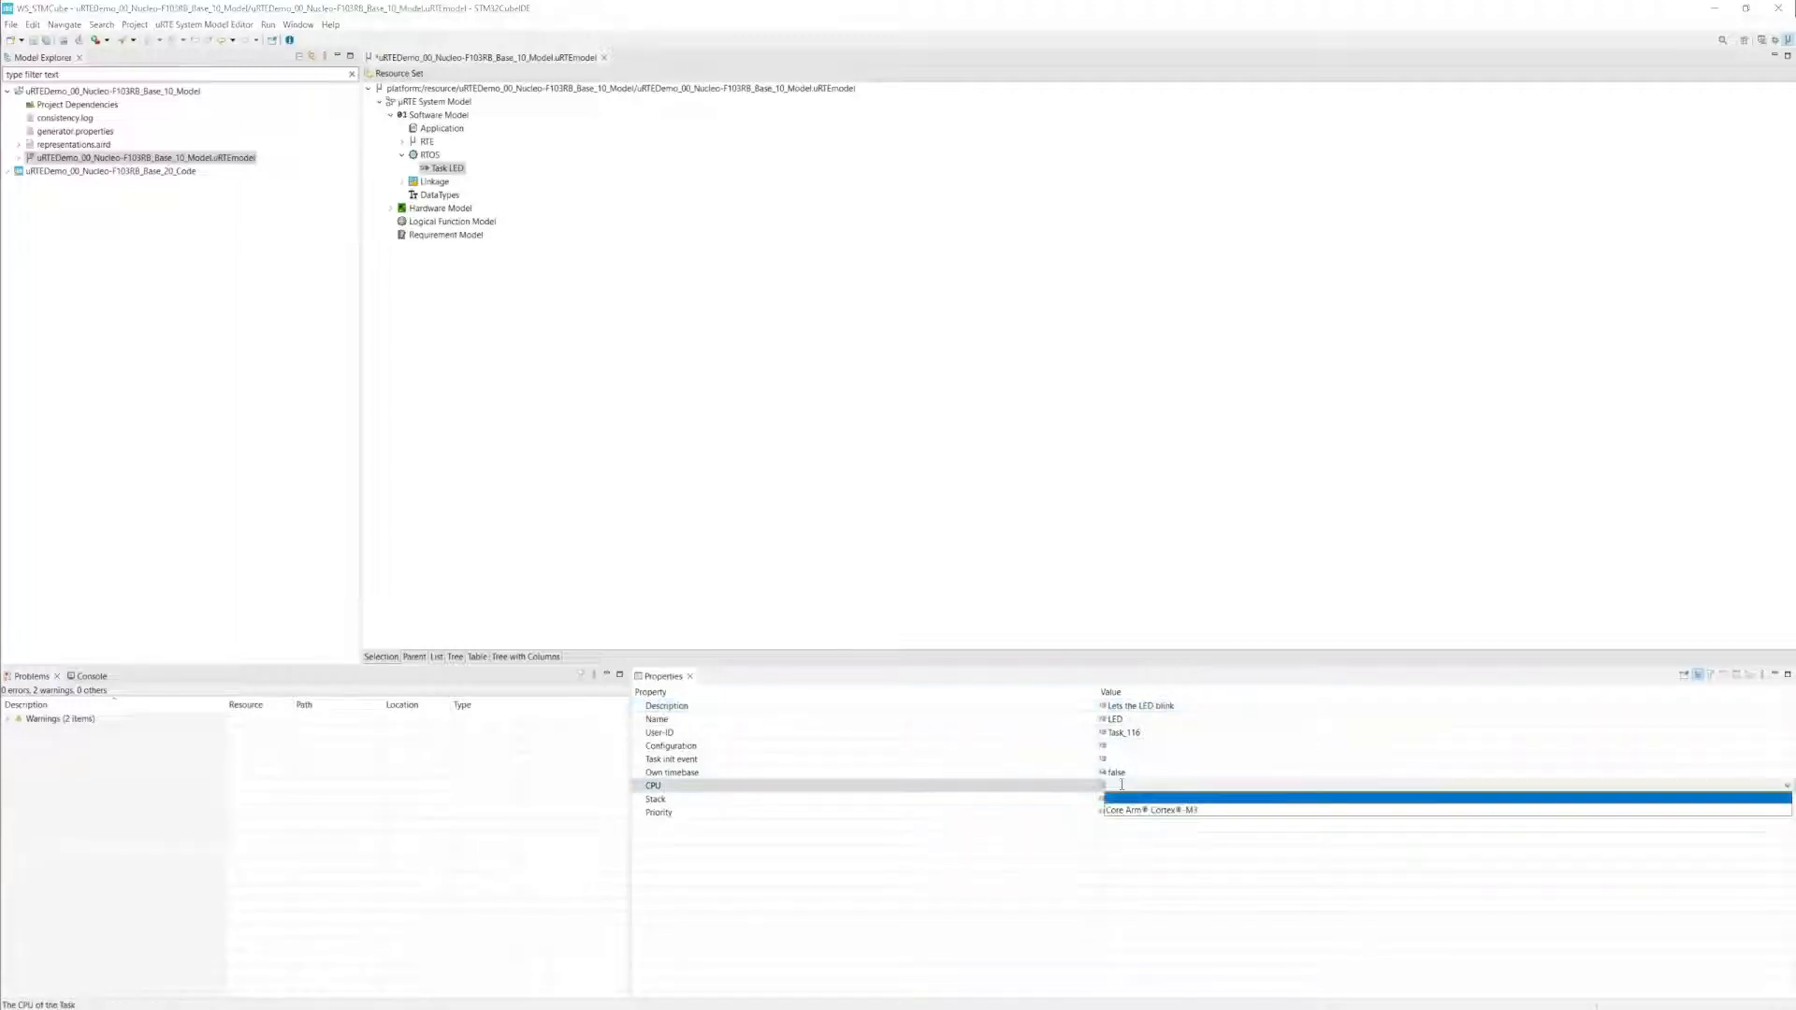
click(1154, 811)
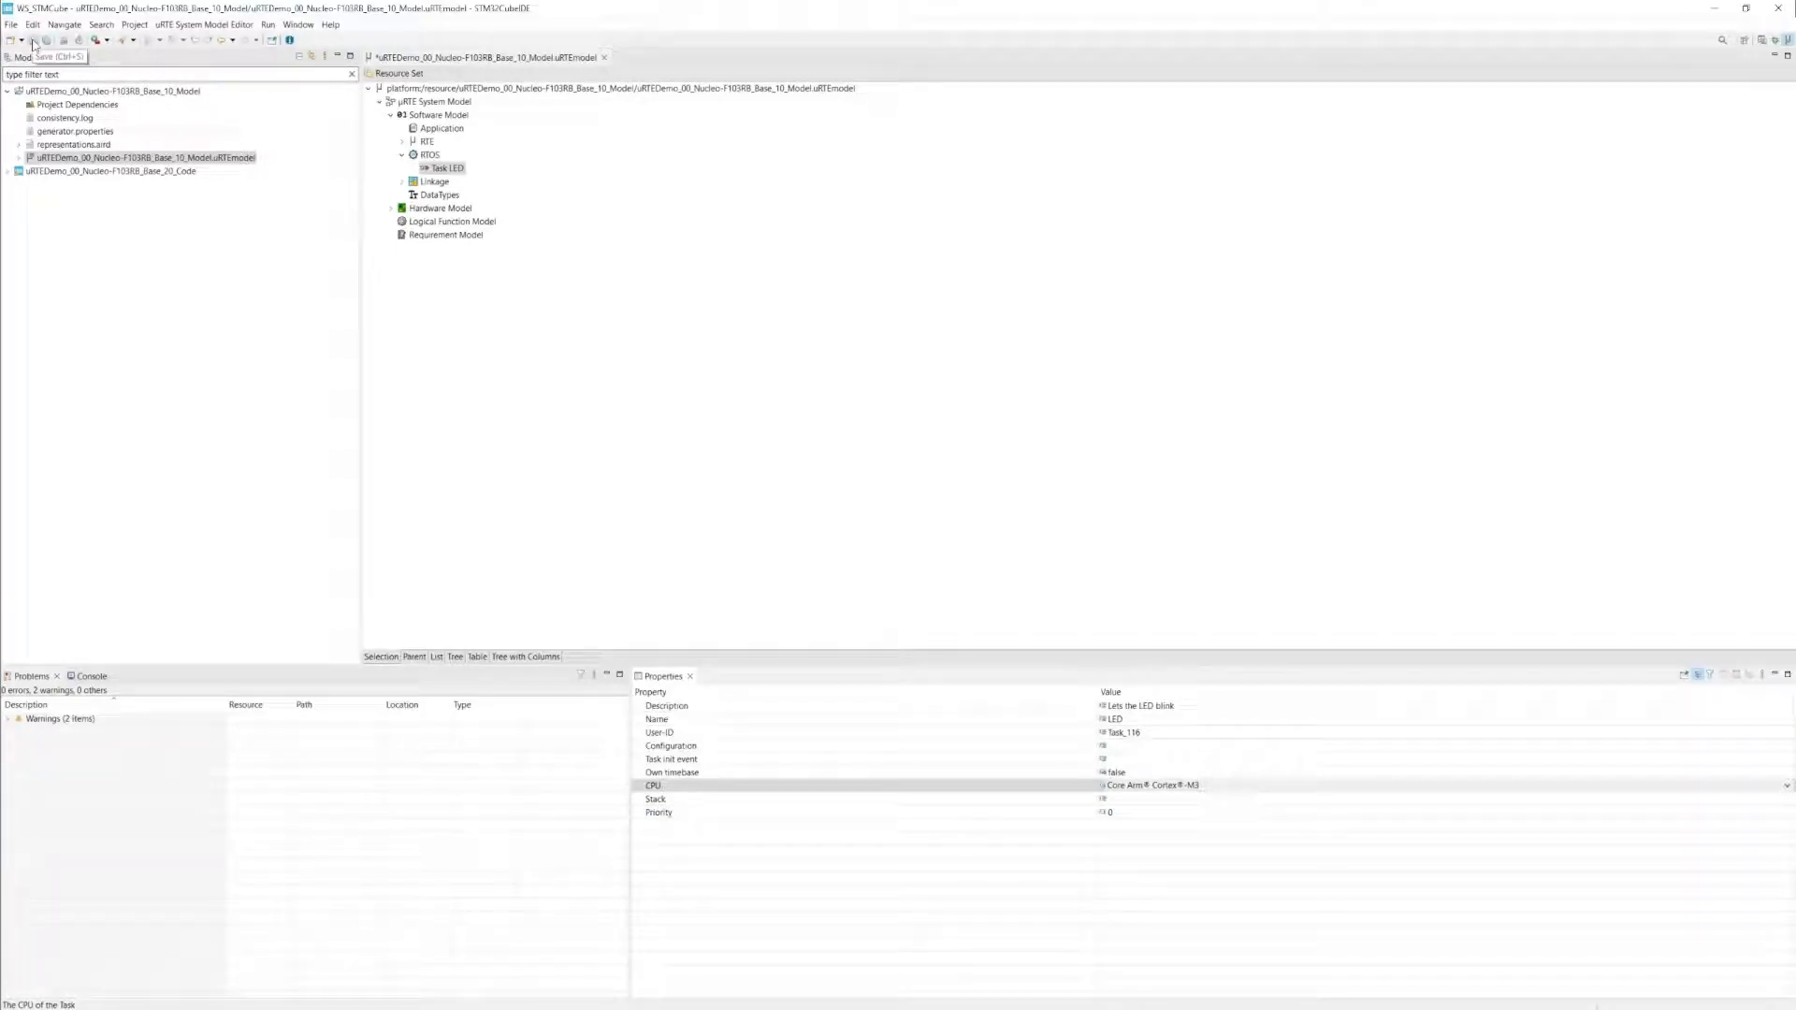
click(32, 41)
Step: Add a new output section to the OutputSections of the software model's Linkage
click(403, 181)
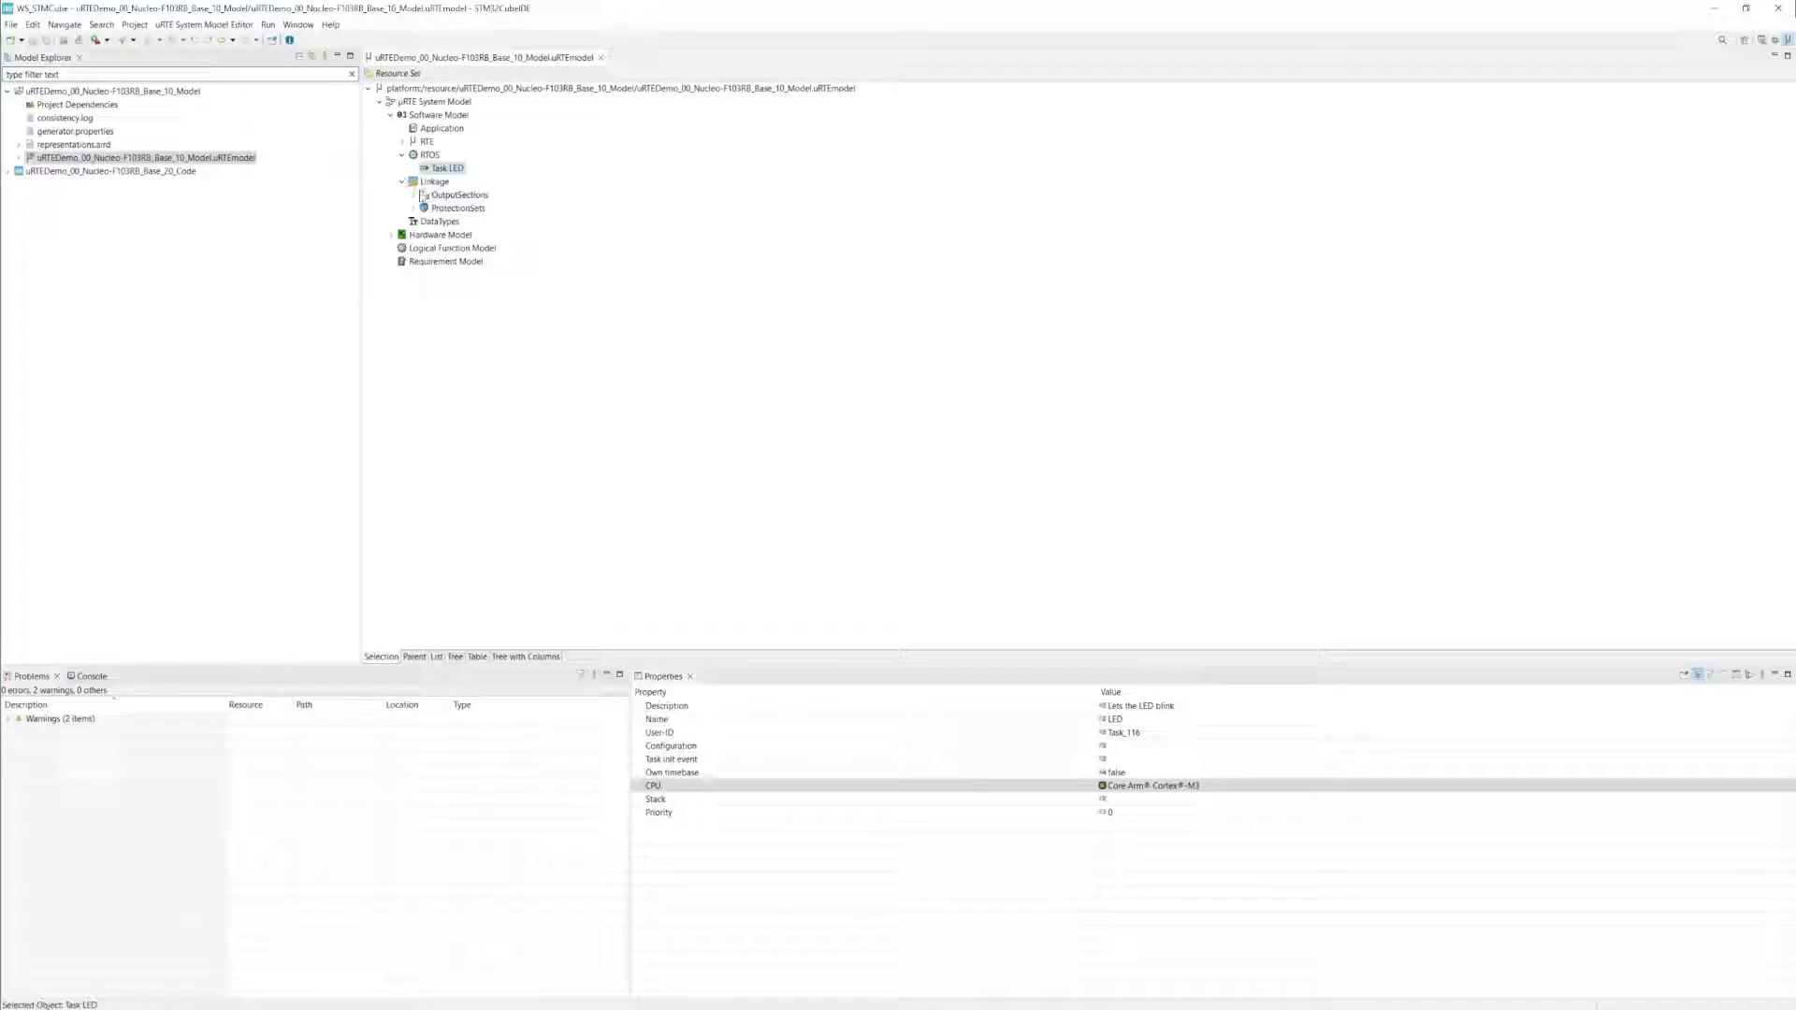
click(423, 196)
click(415, 195)
right_click(434, 195)
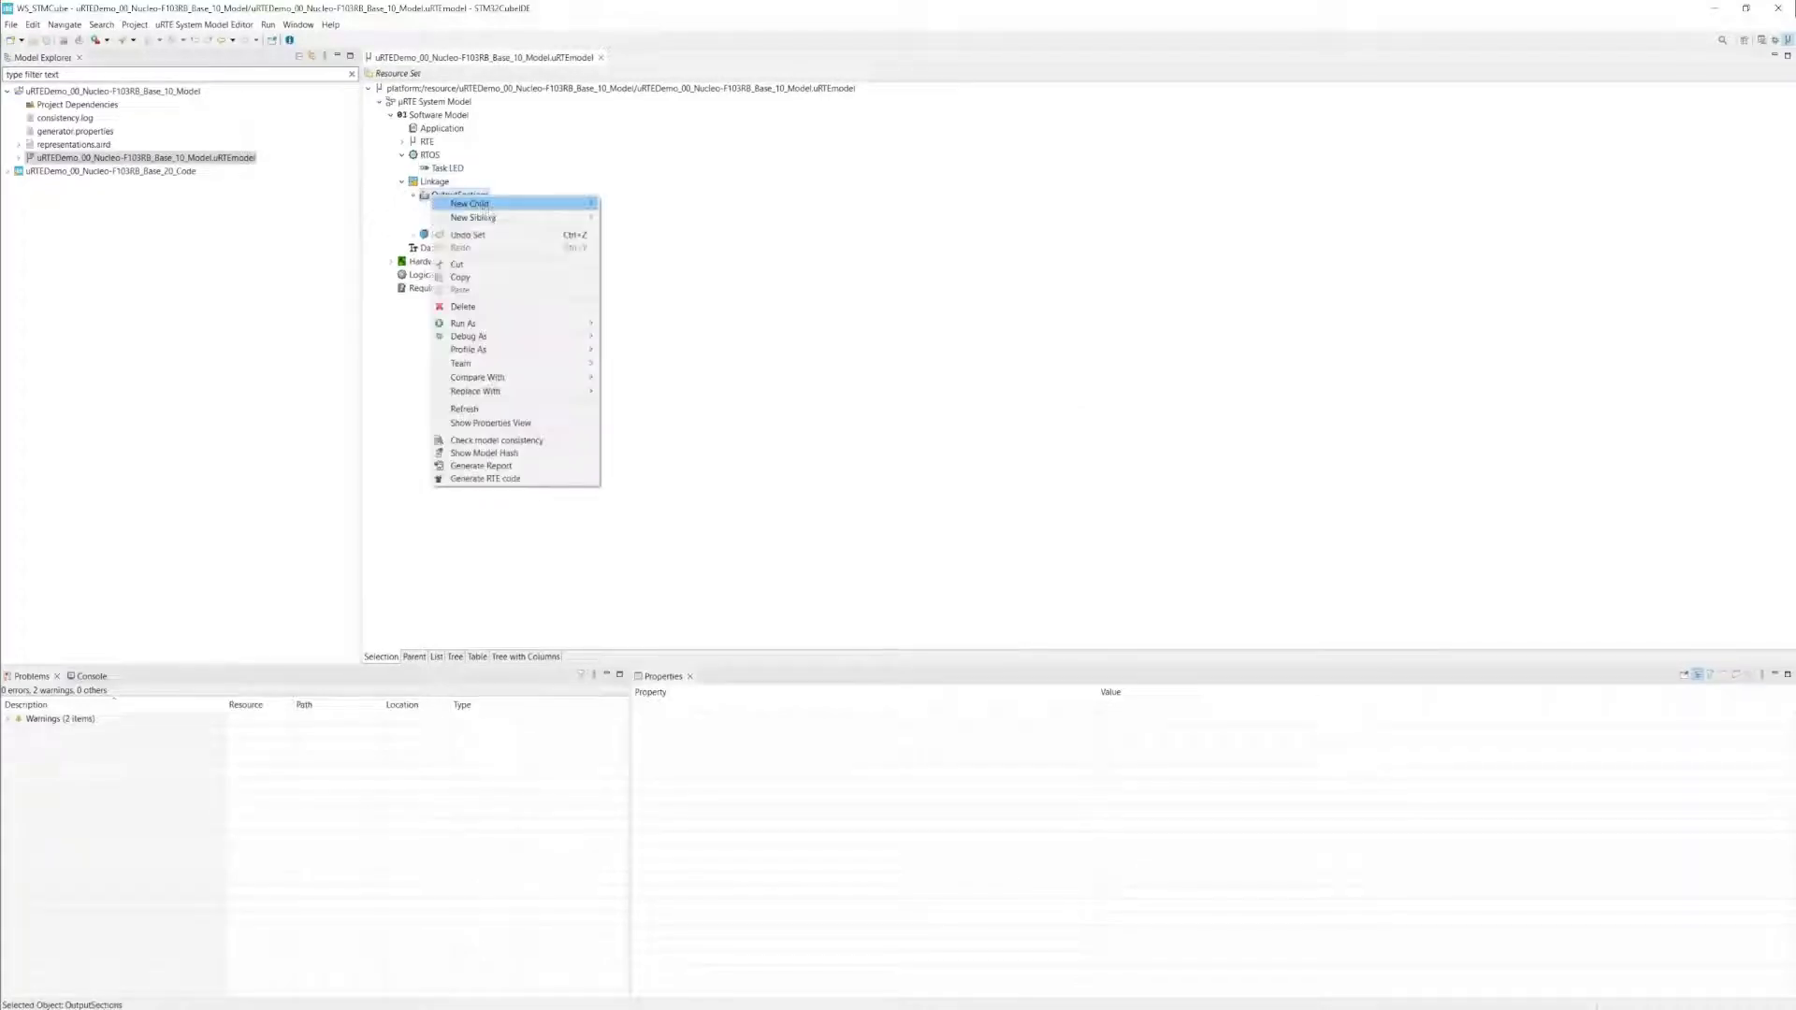
mouse_move(484, 204)
click(617, 204)
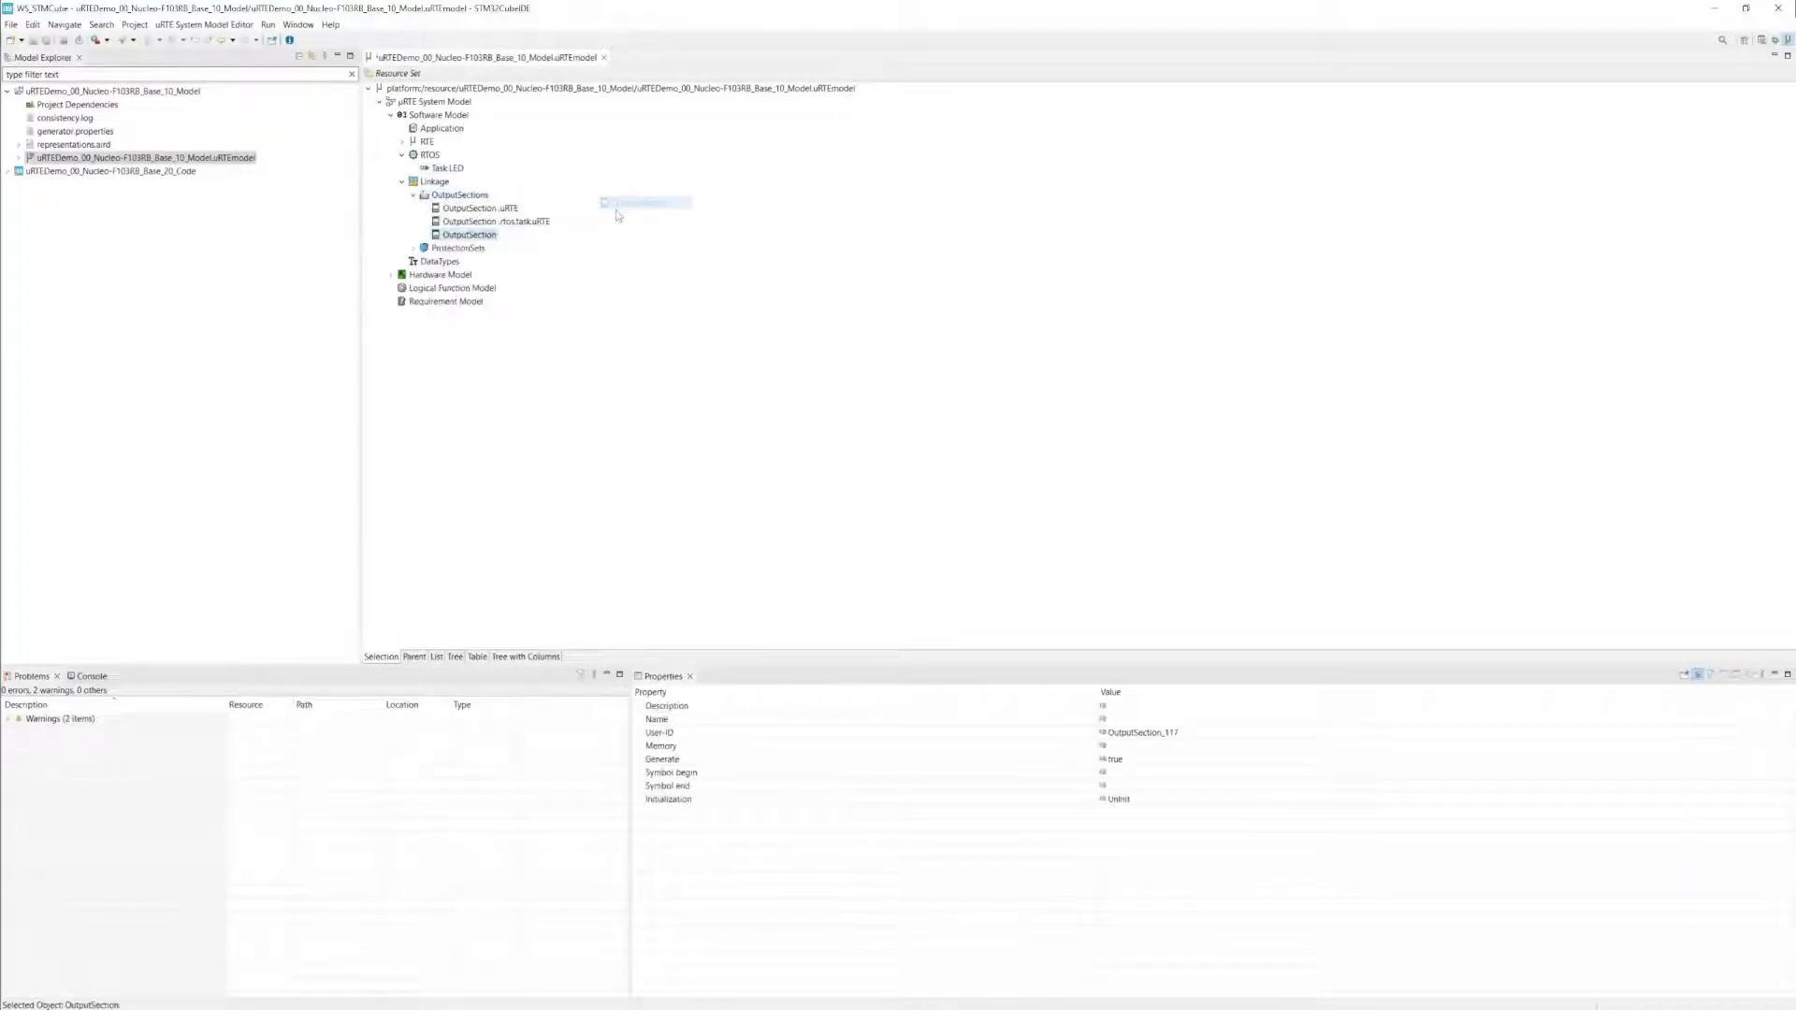
Step: Name the new output section .rtos.task.LED and set its memory to RAM main
click(1110, 717)
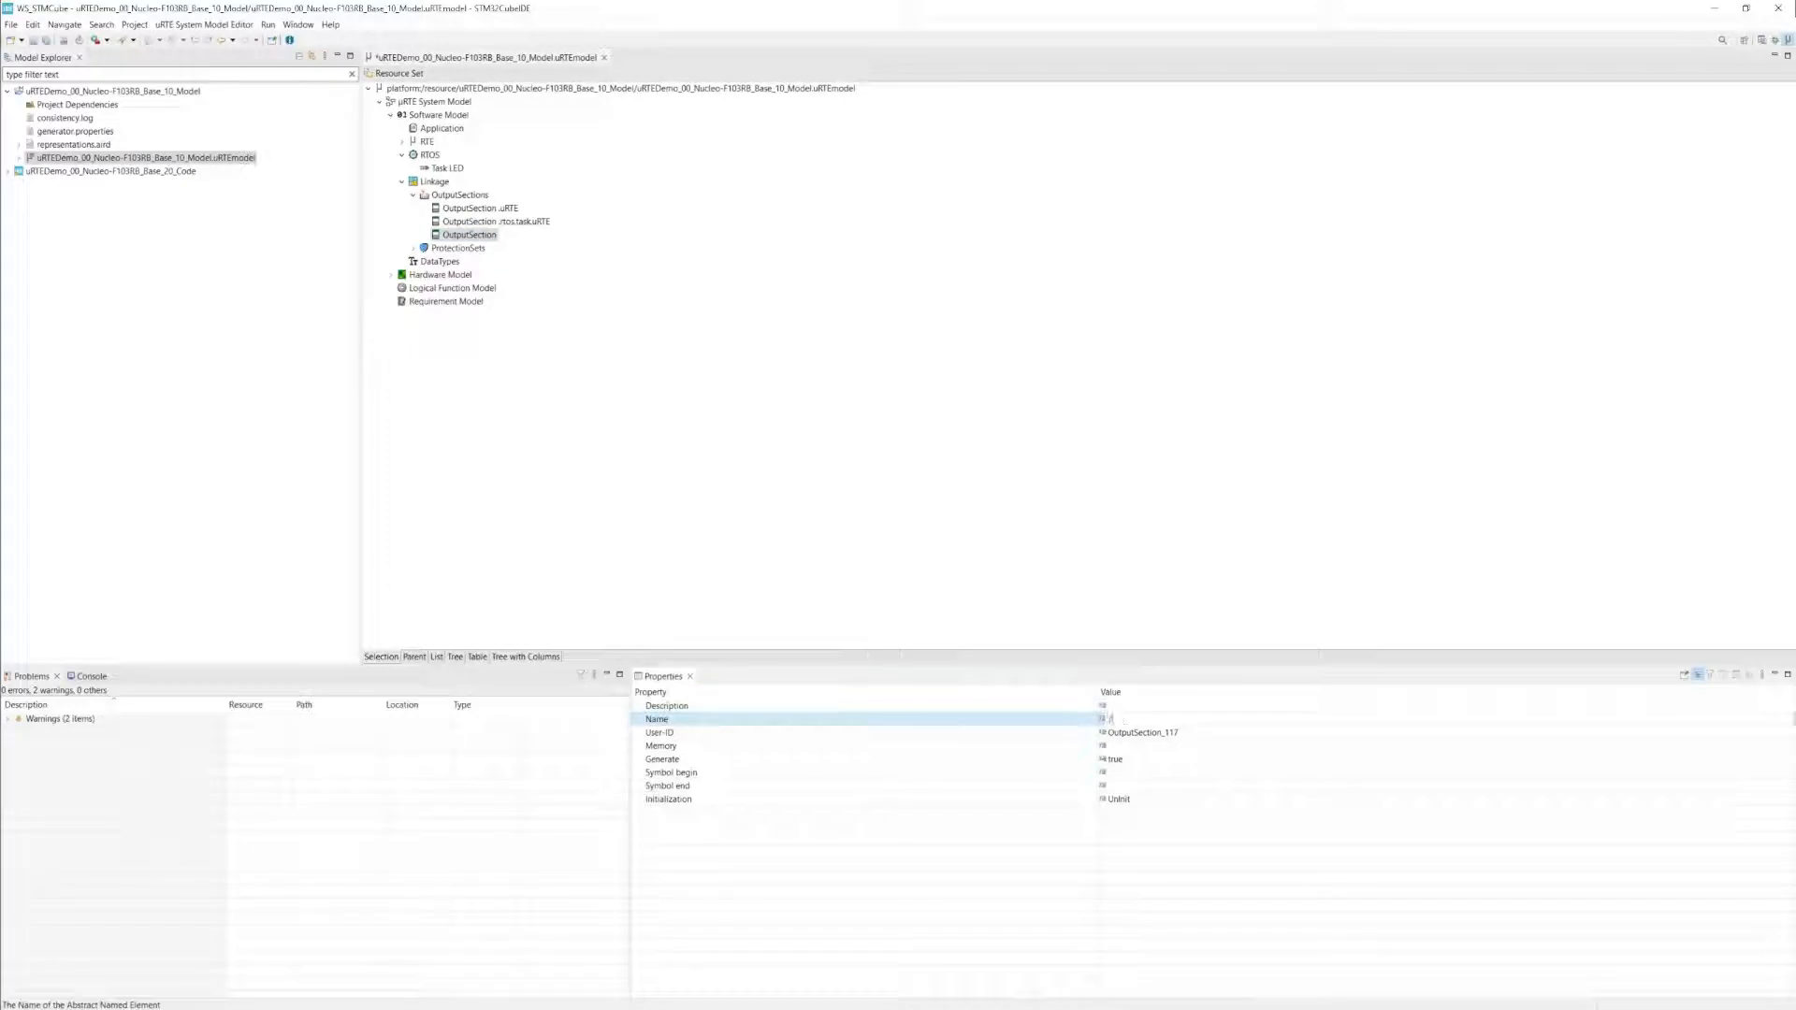
text(.rtos.task.LED)
key(Return)
click(1132, 745)
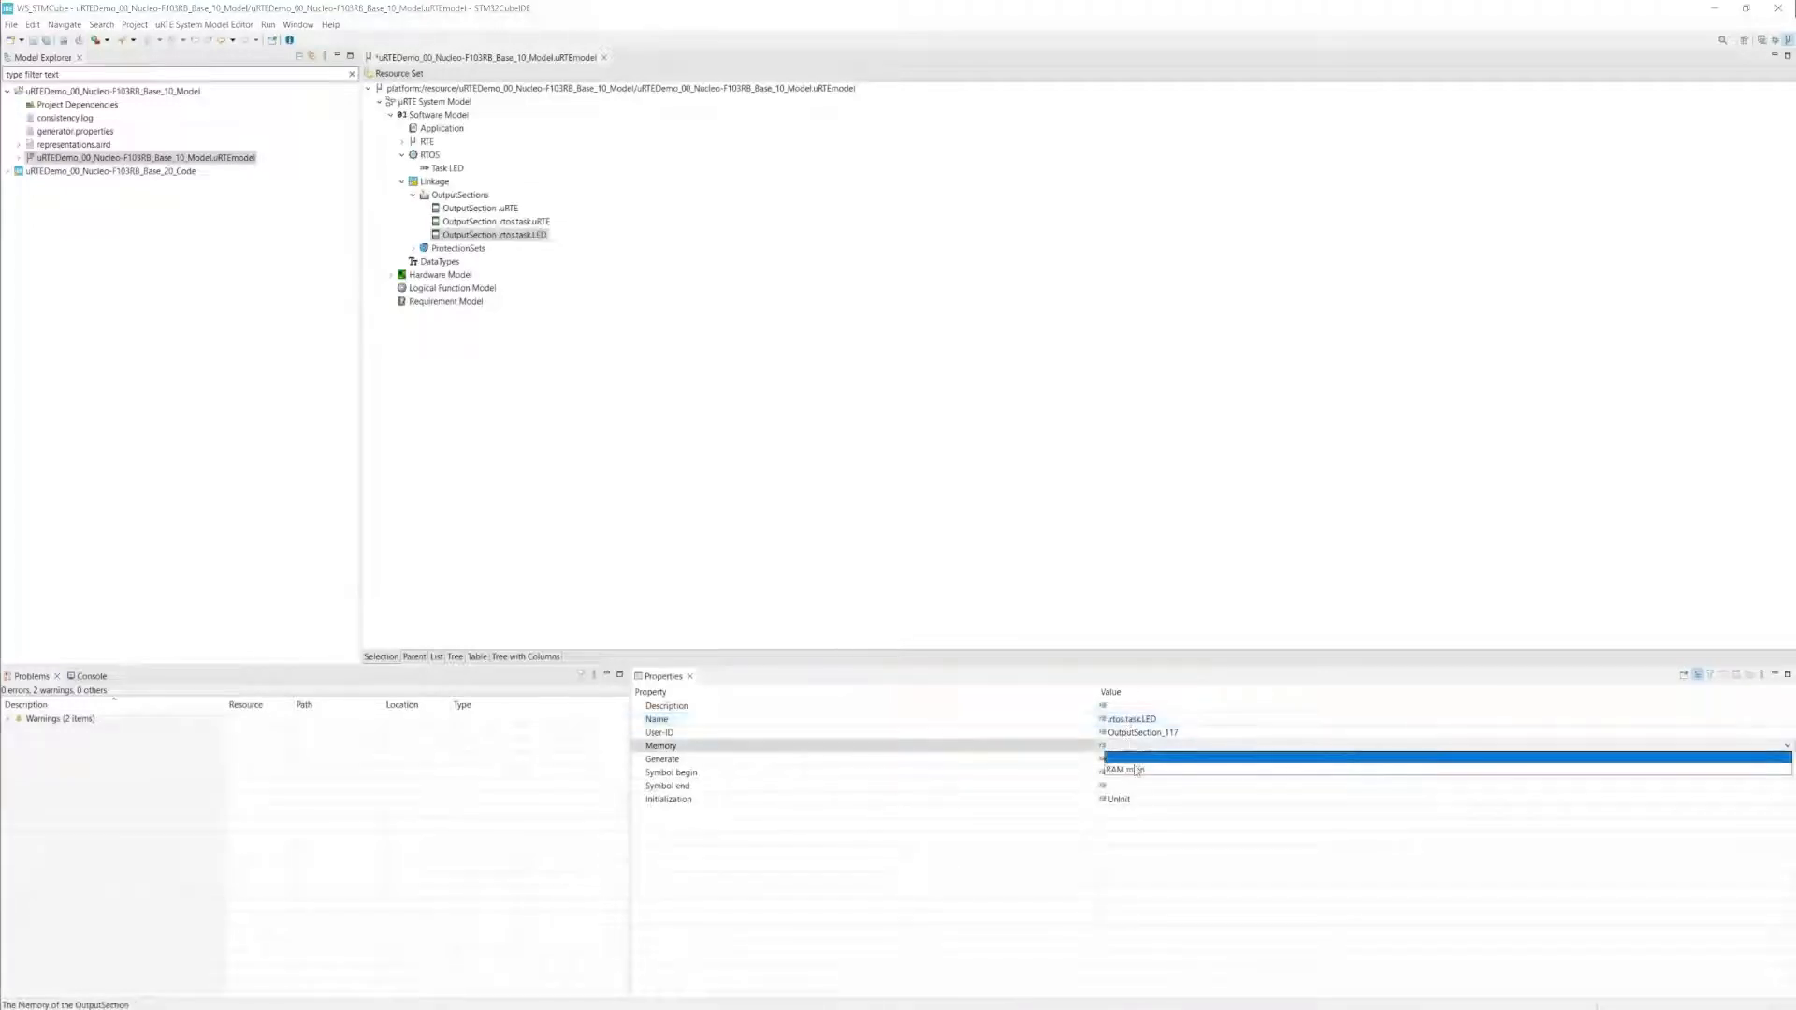
click(1137, 769)
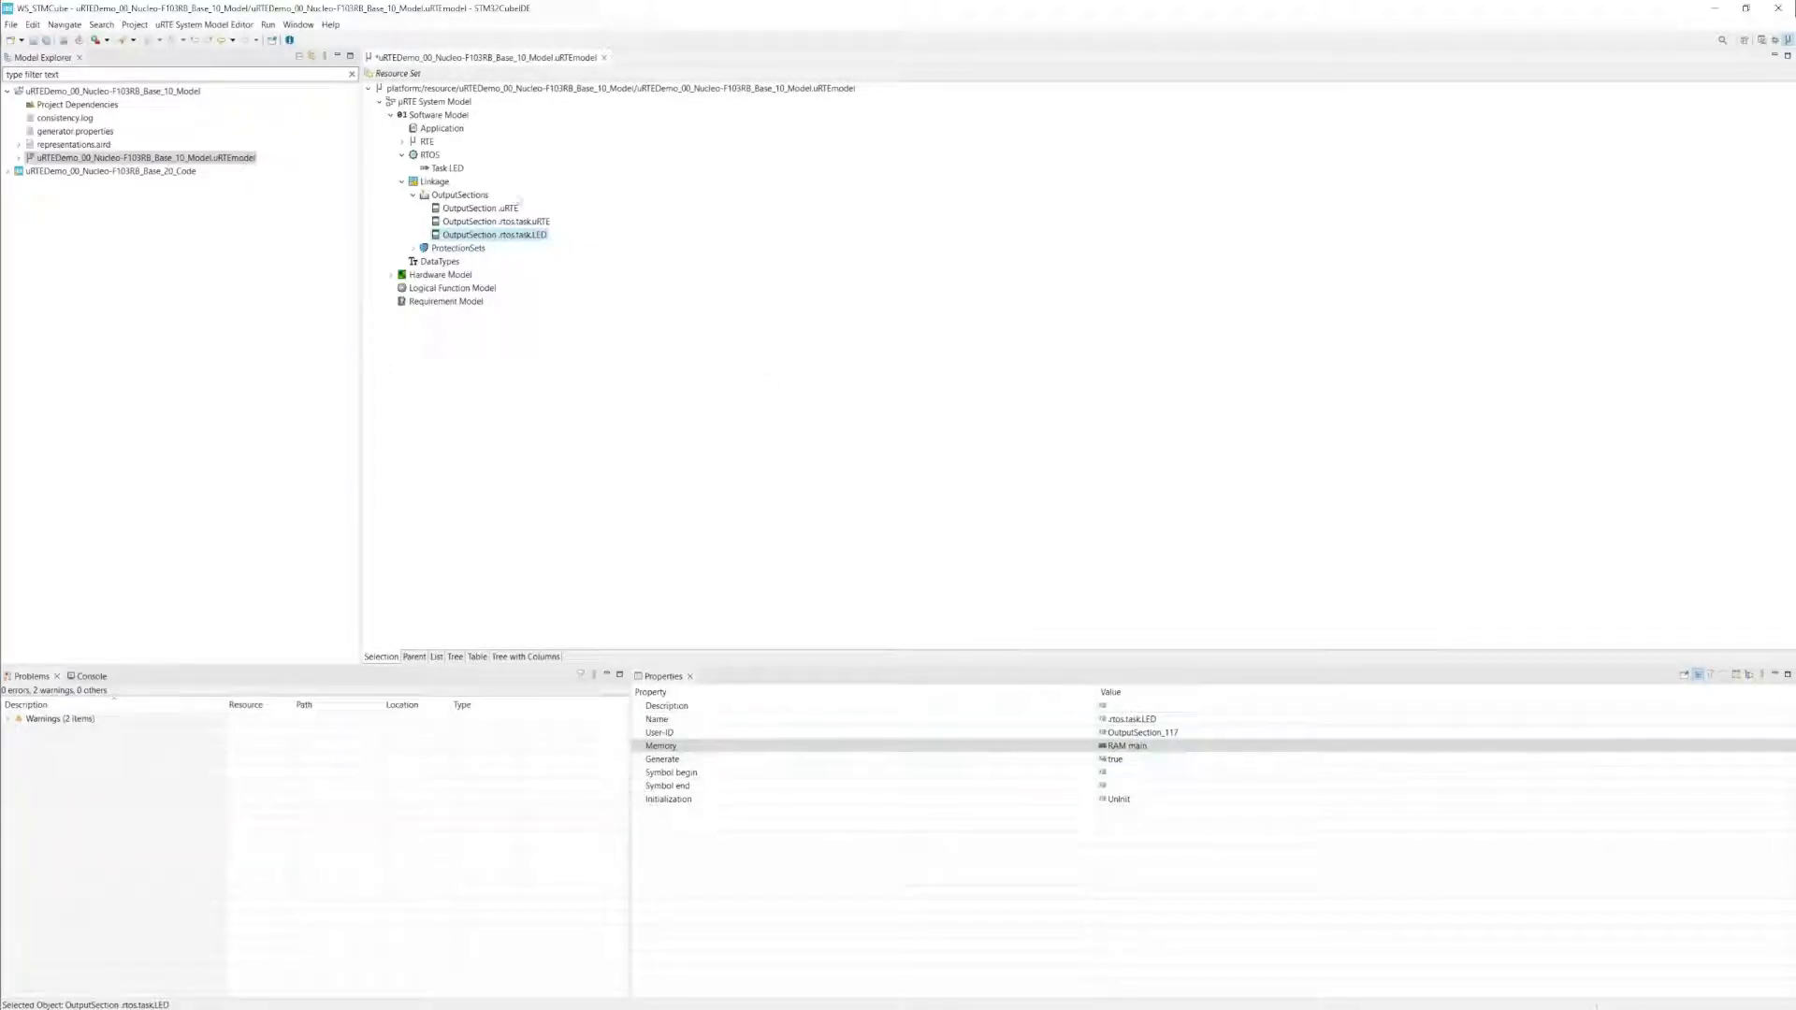
Step: Set the LED task's stack to OutputSection .rtos.task.LED and save the model
click(447, 171)
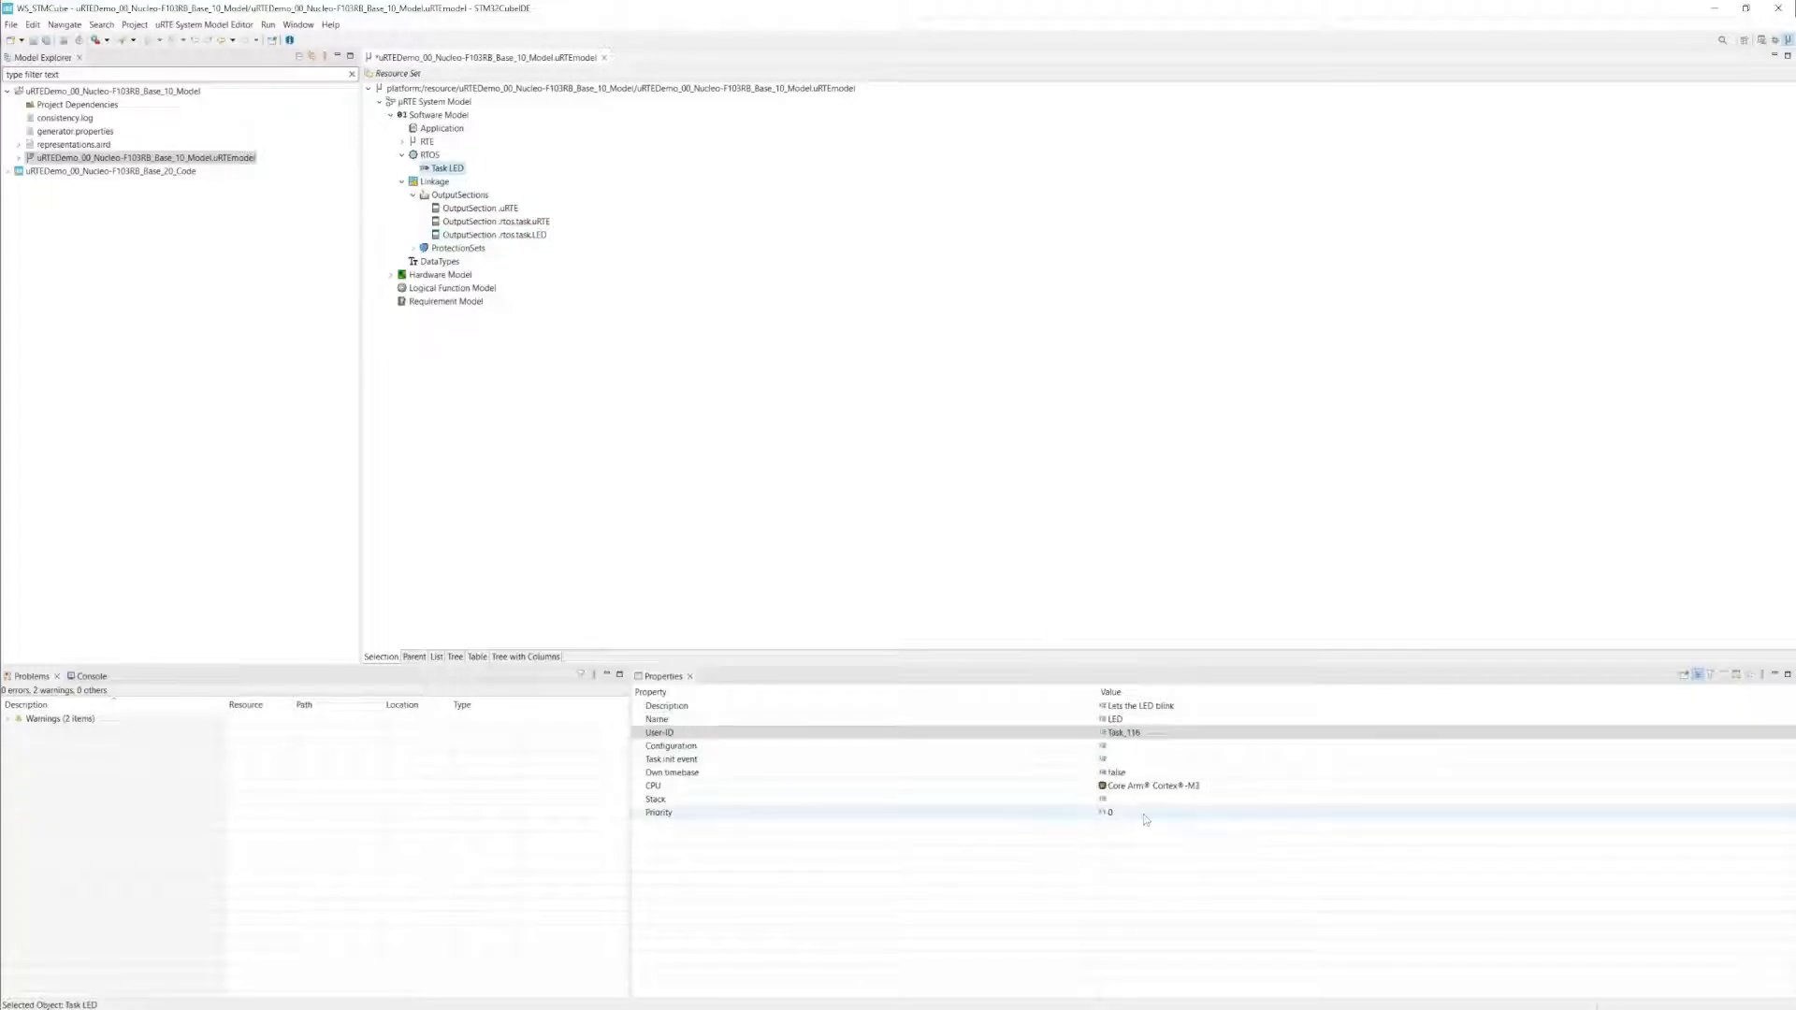
click(1145, 799)
click(1145, 799)
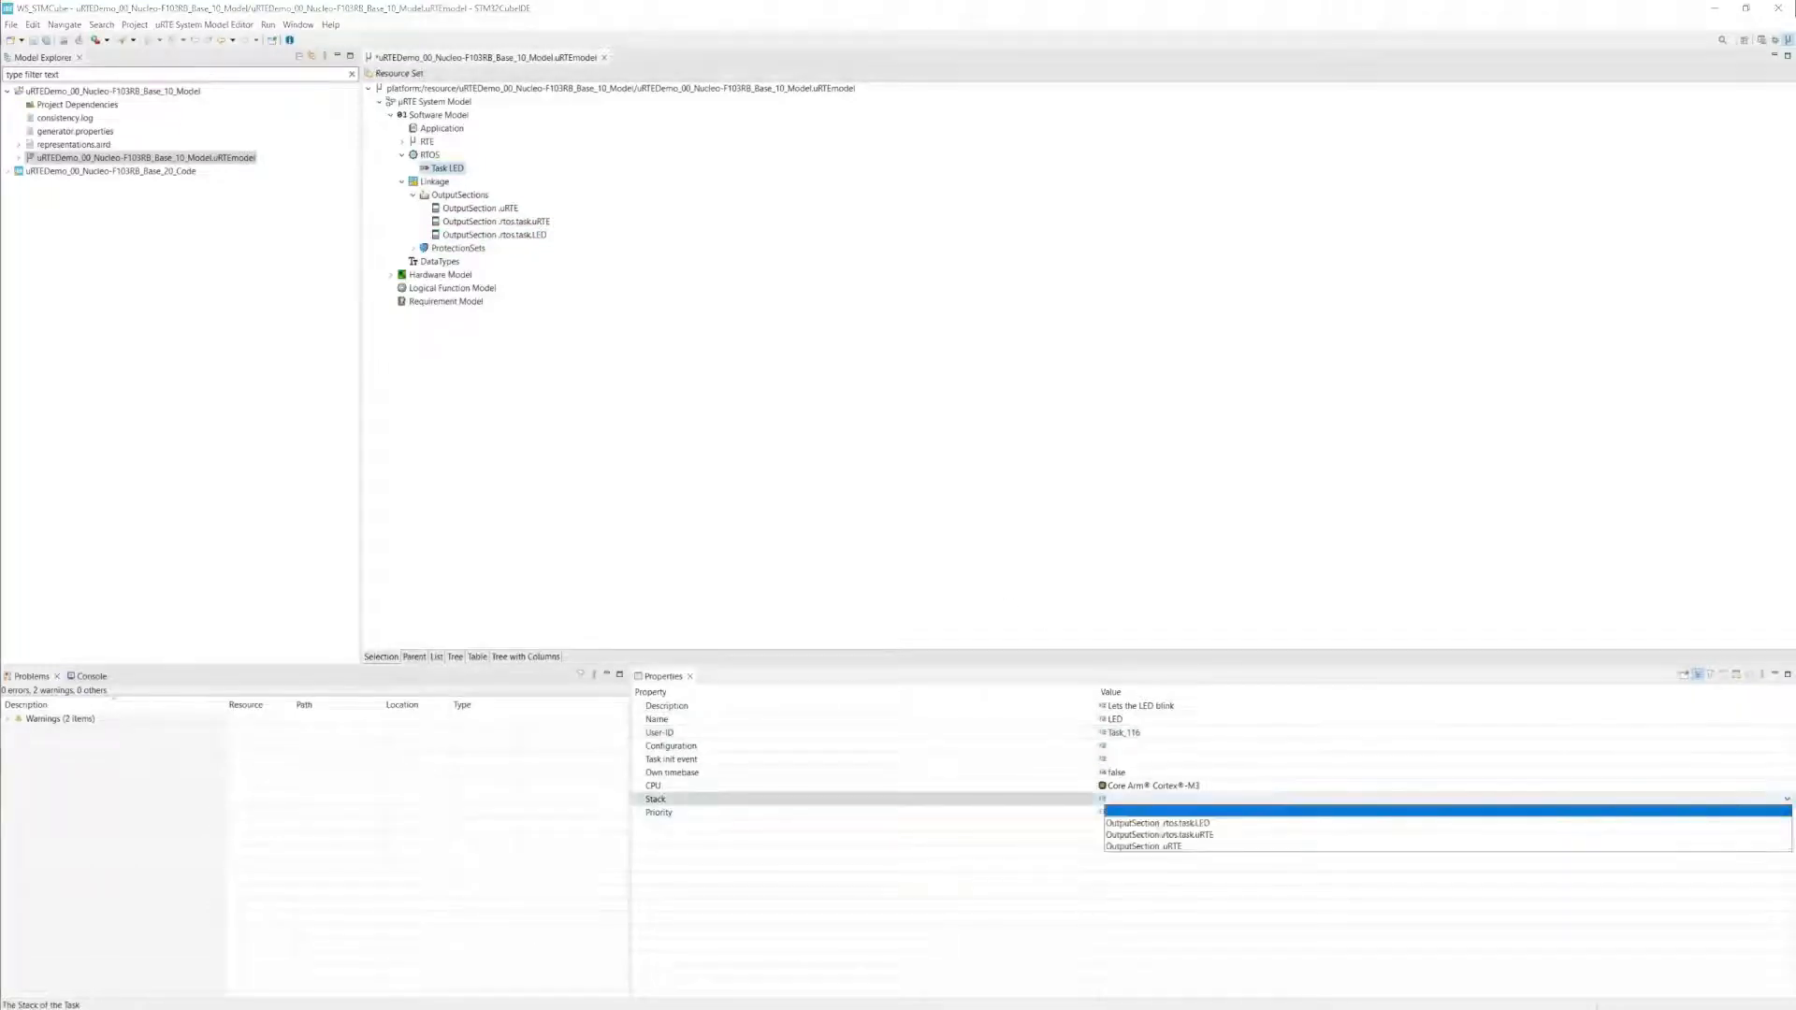
click(1191, 825)
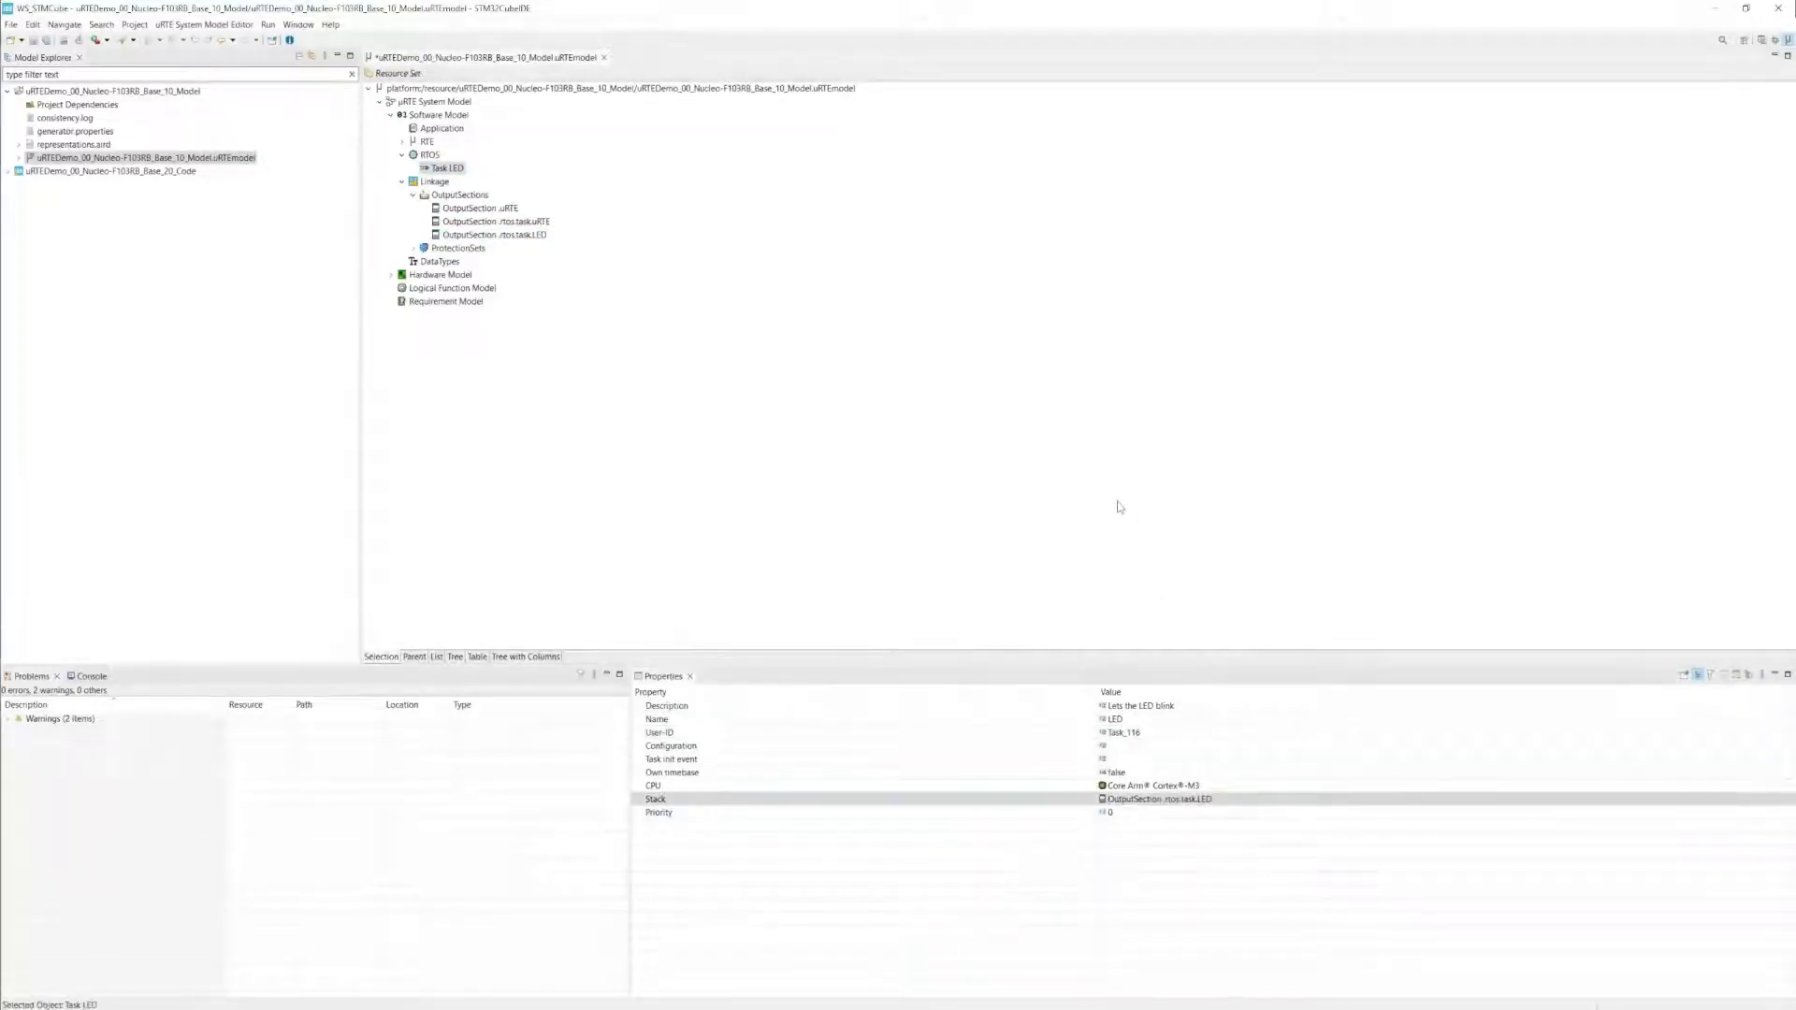
click(32, 41)
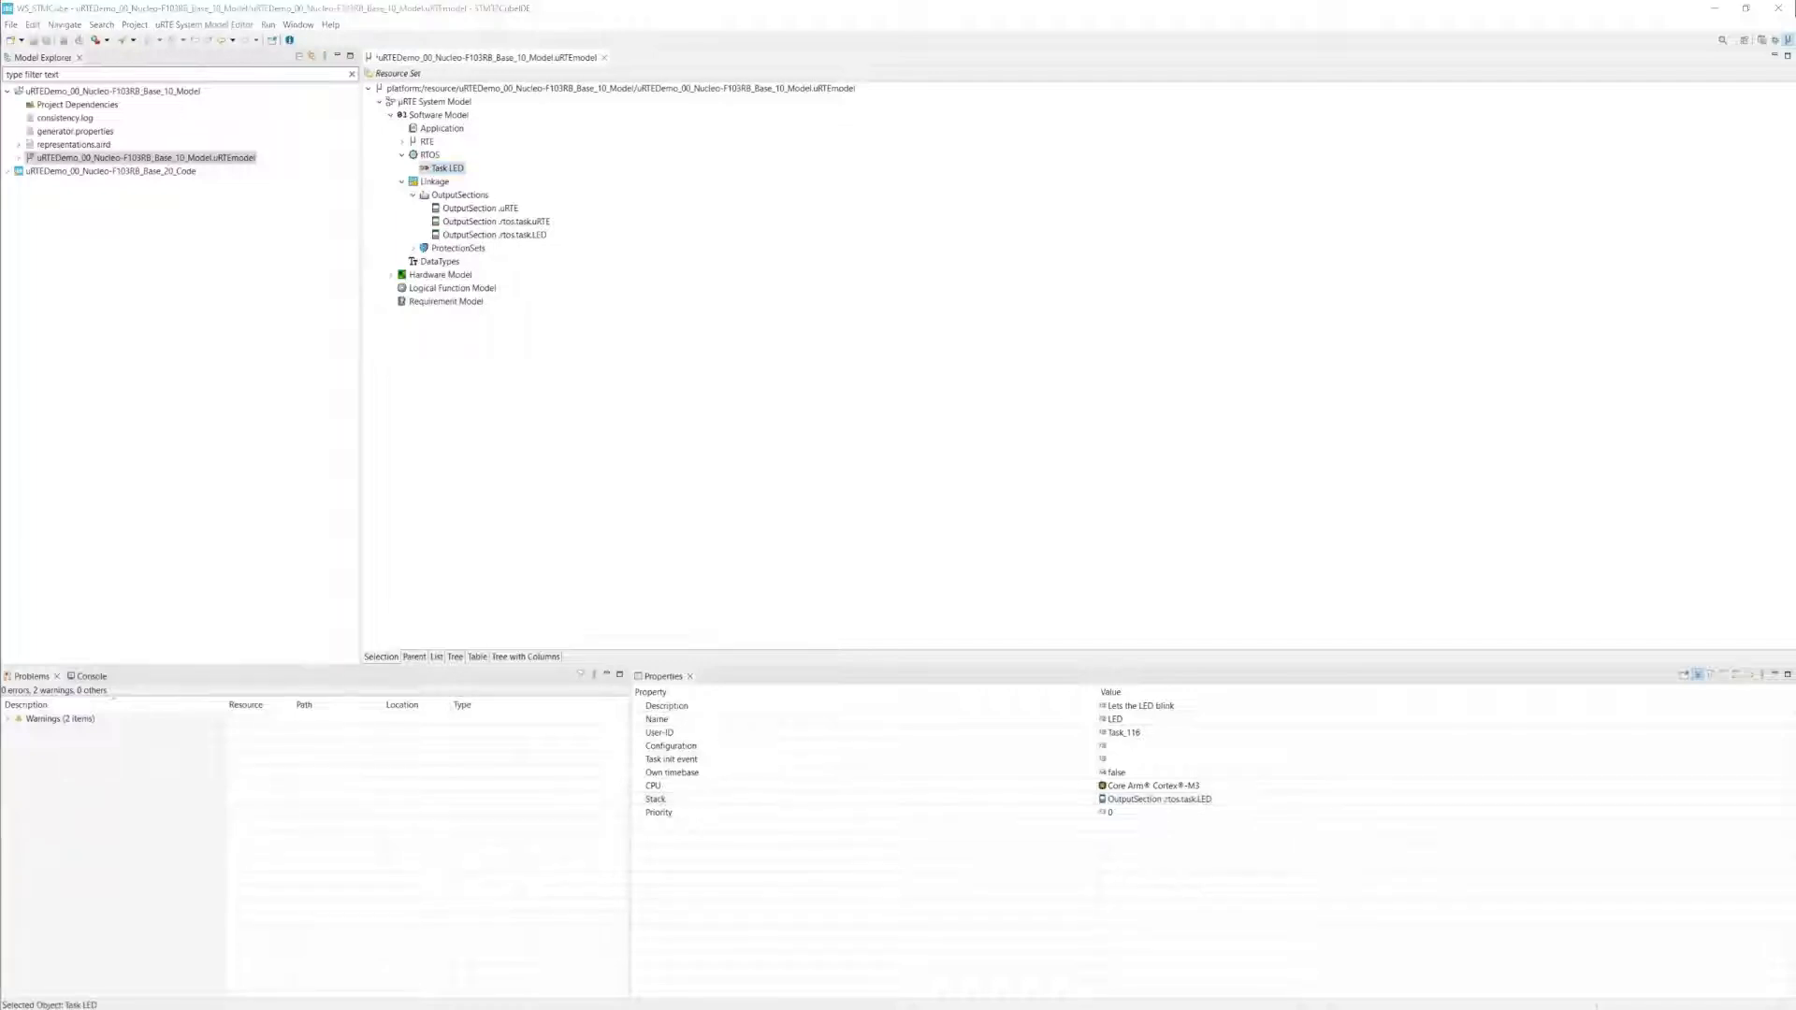
click(39, 43)
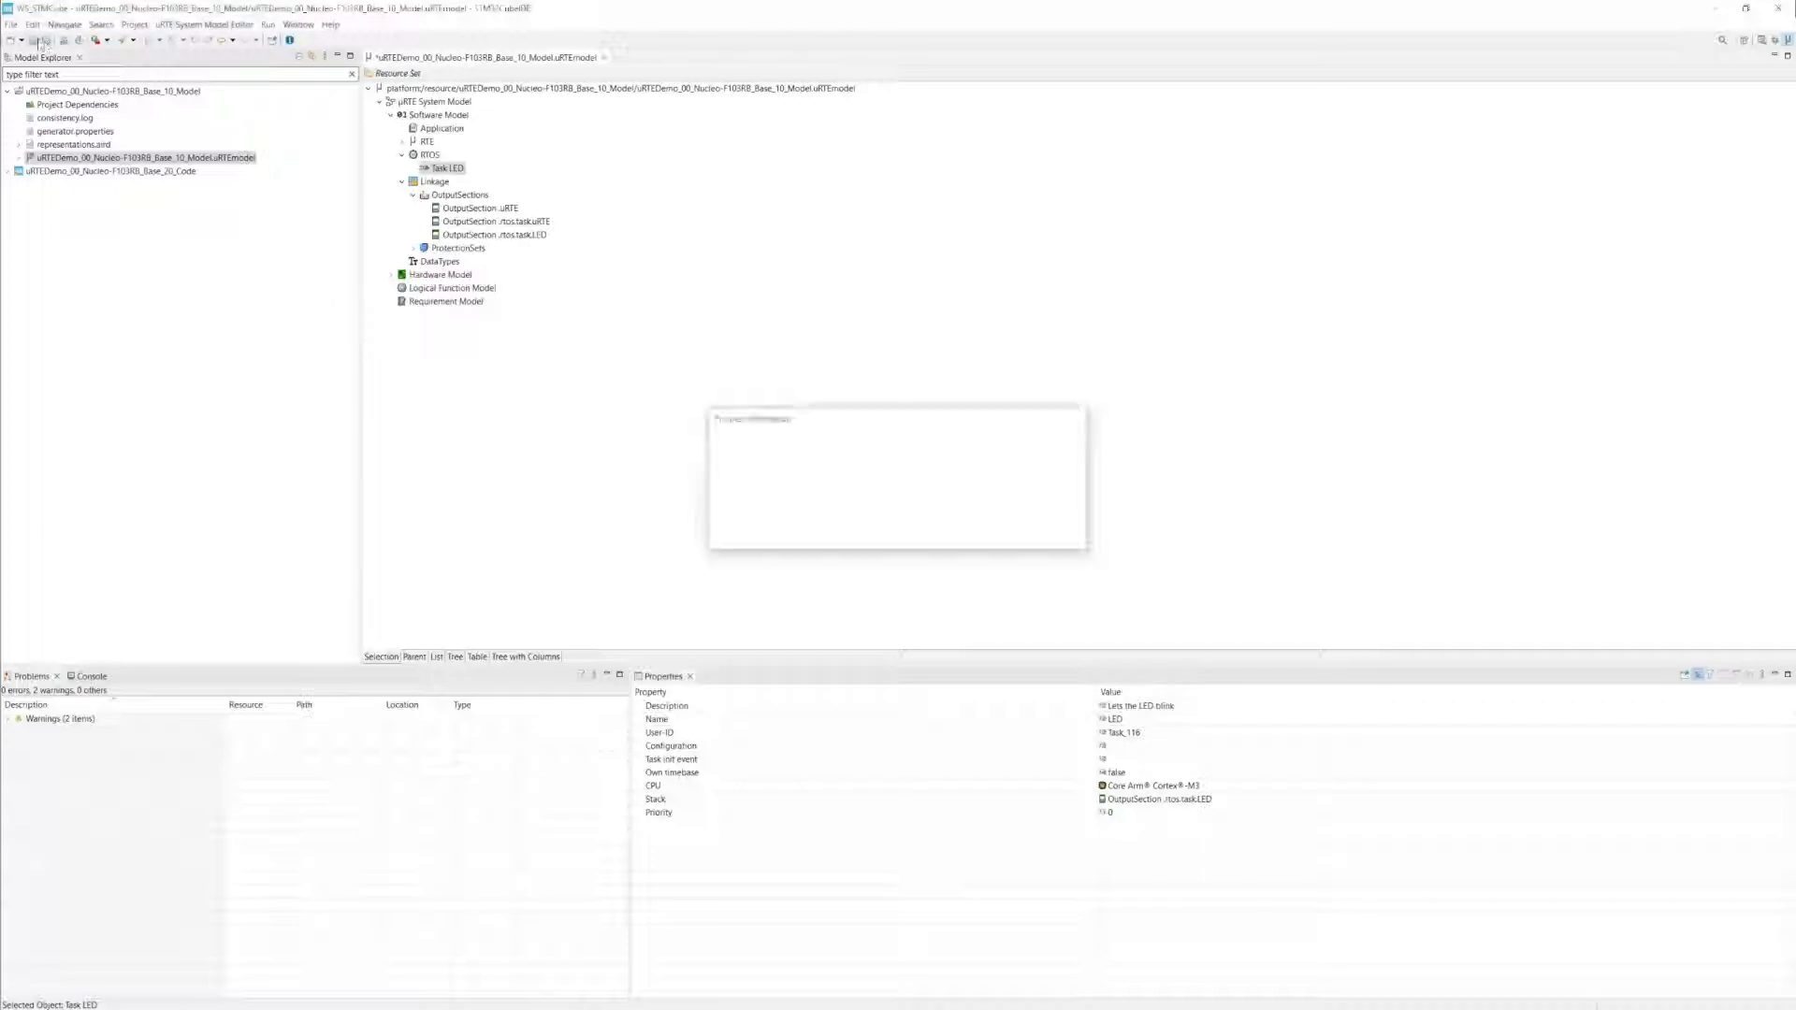
Step: Run the model consistency check on the uRTEmodel file and close the model editor
right_click(175, 156)
click(289, 473)
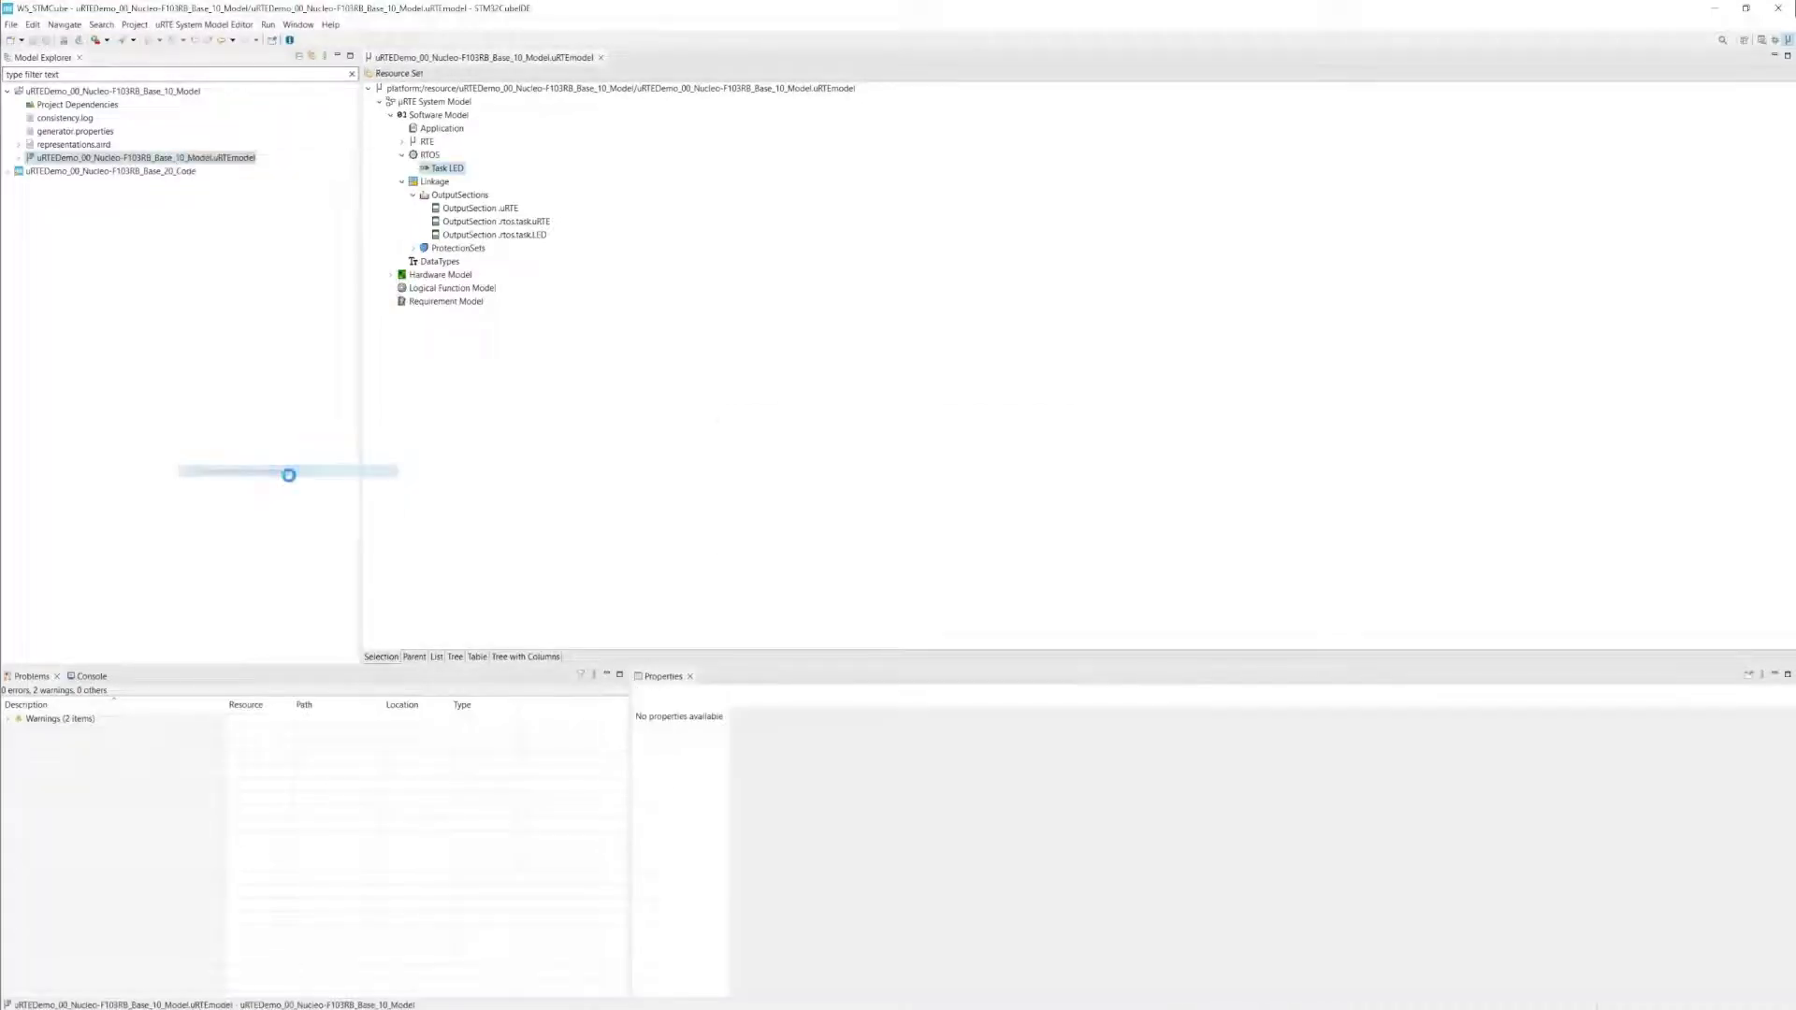
click(1066, 521)
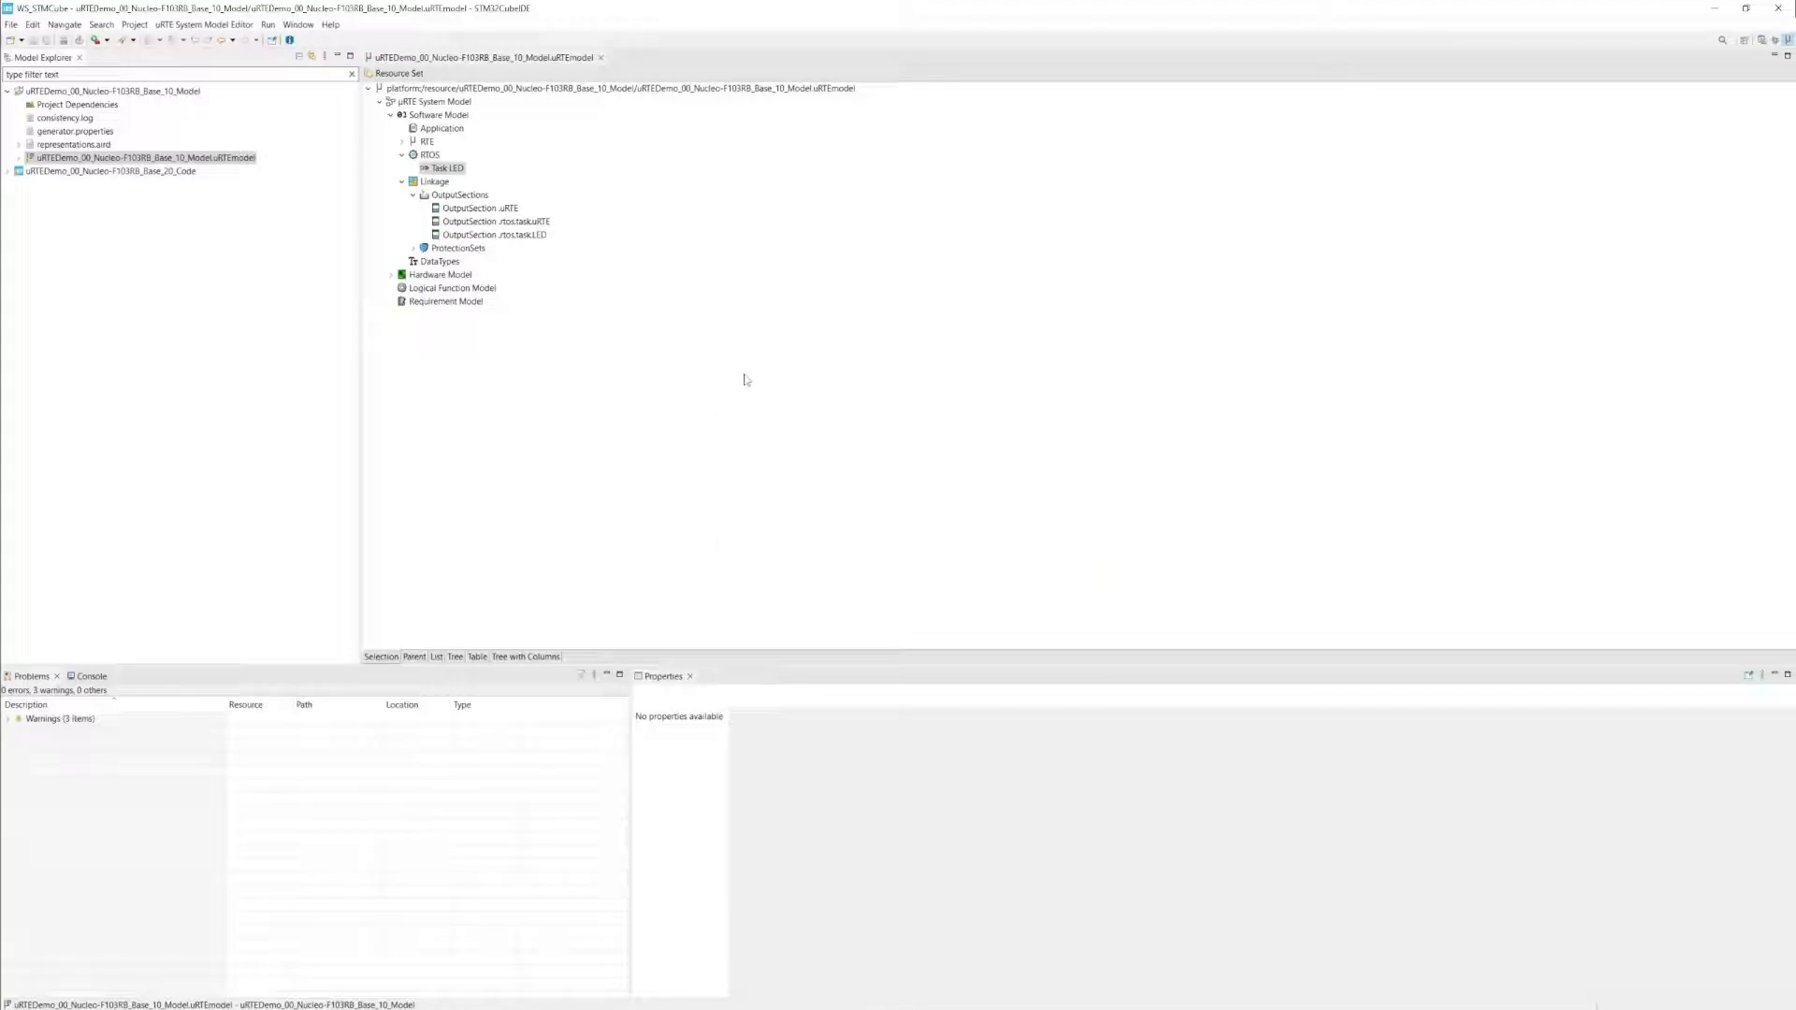
click(402, 184)
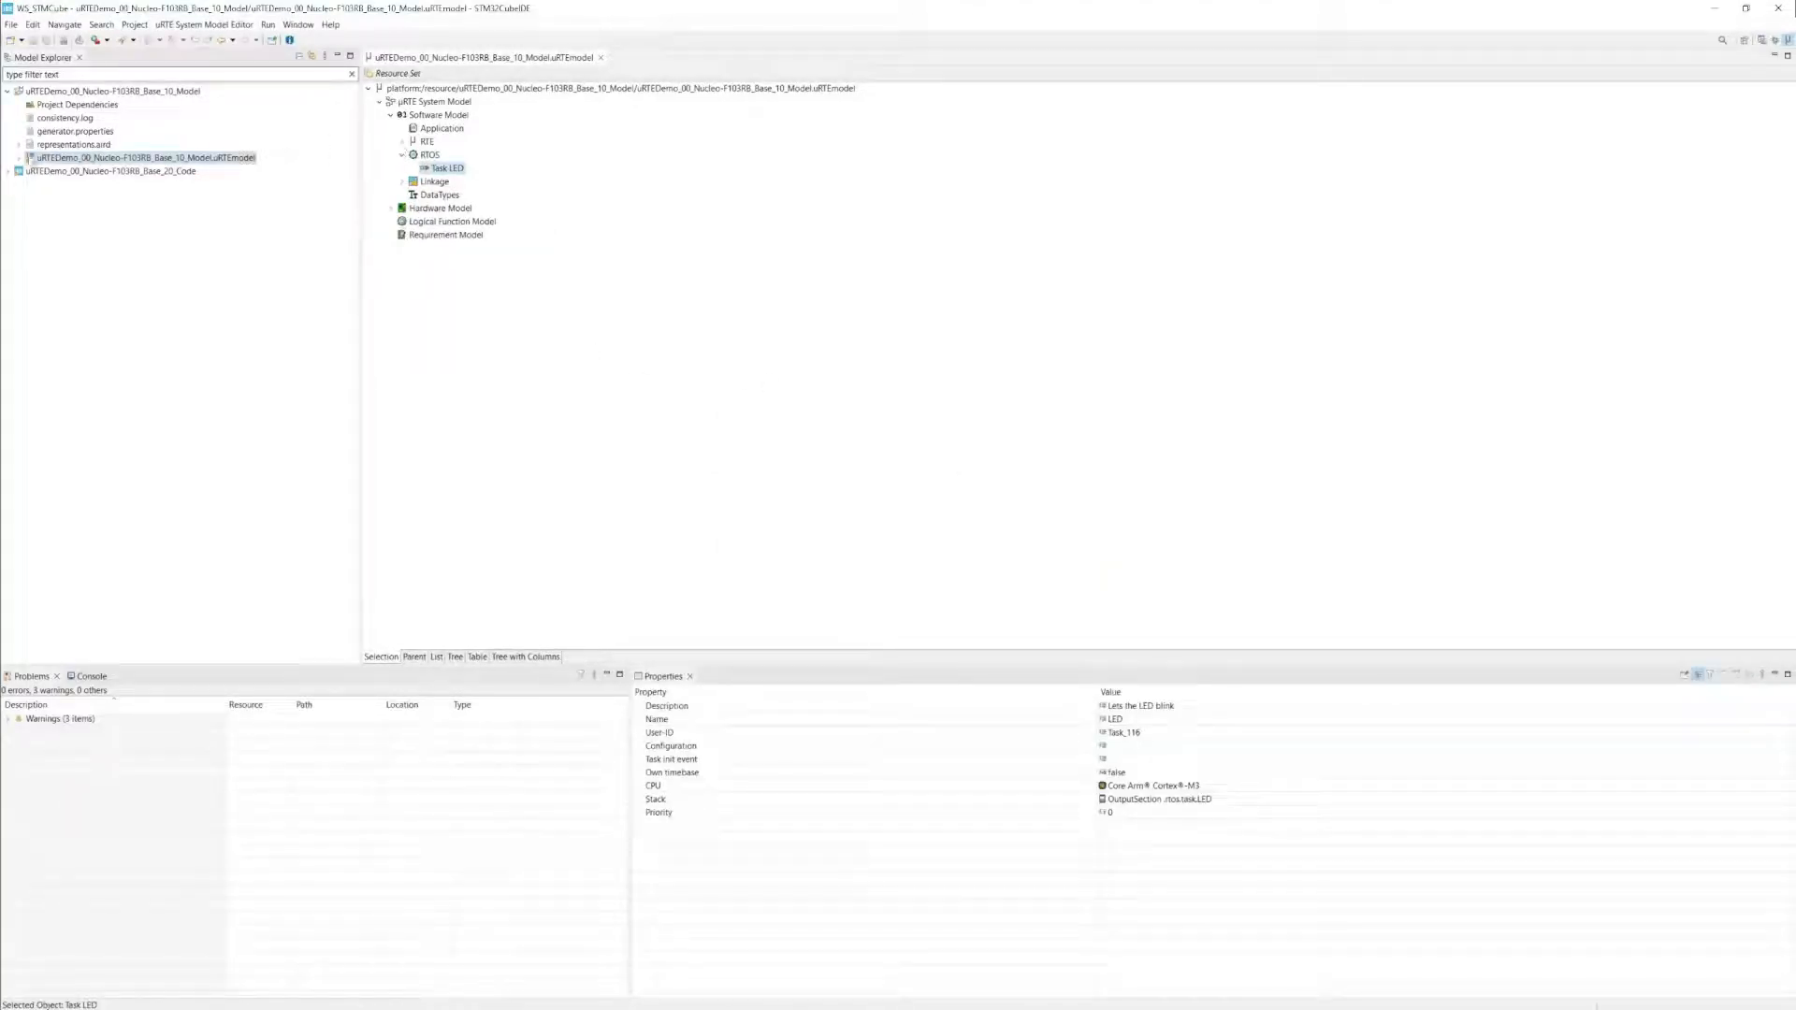
click(600, 58)
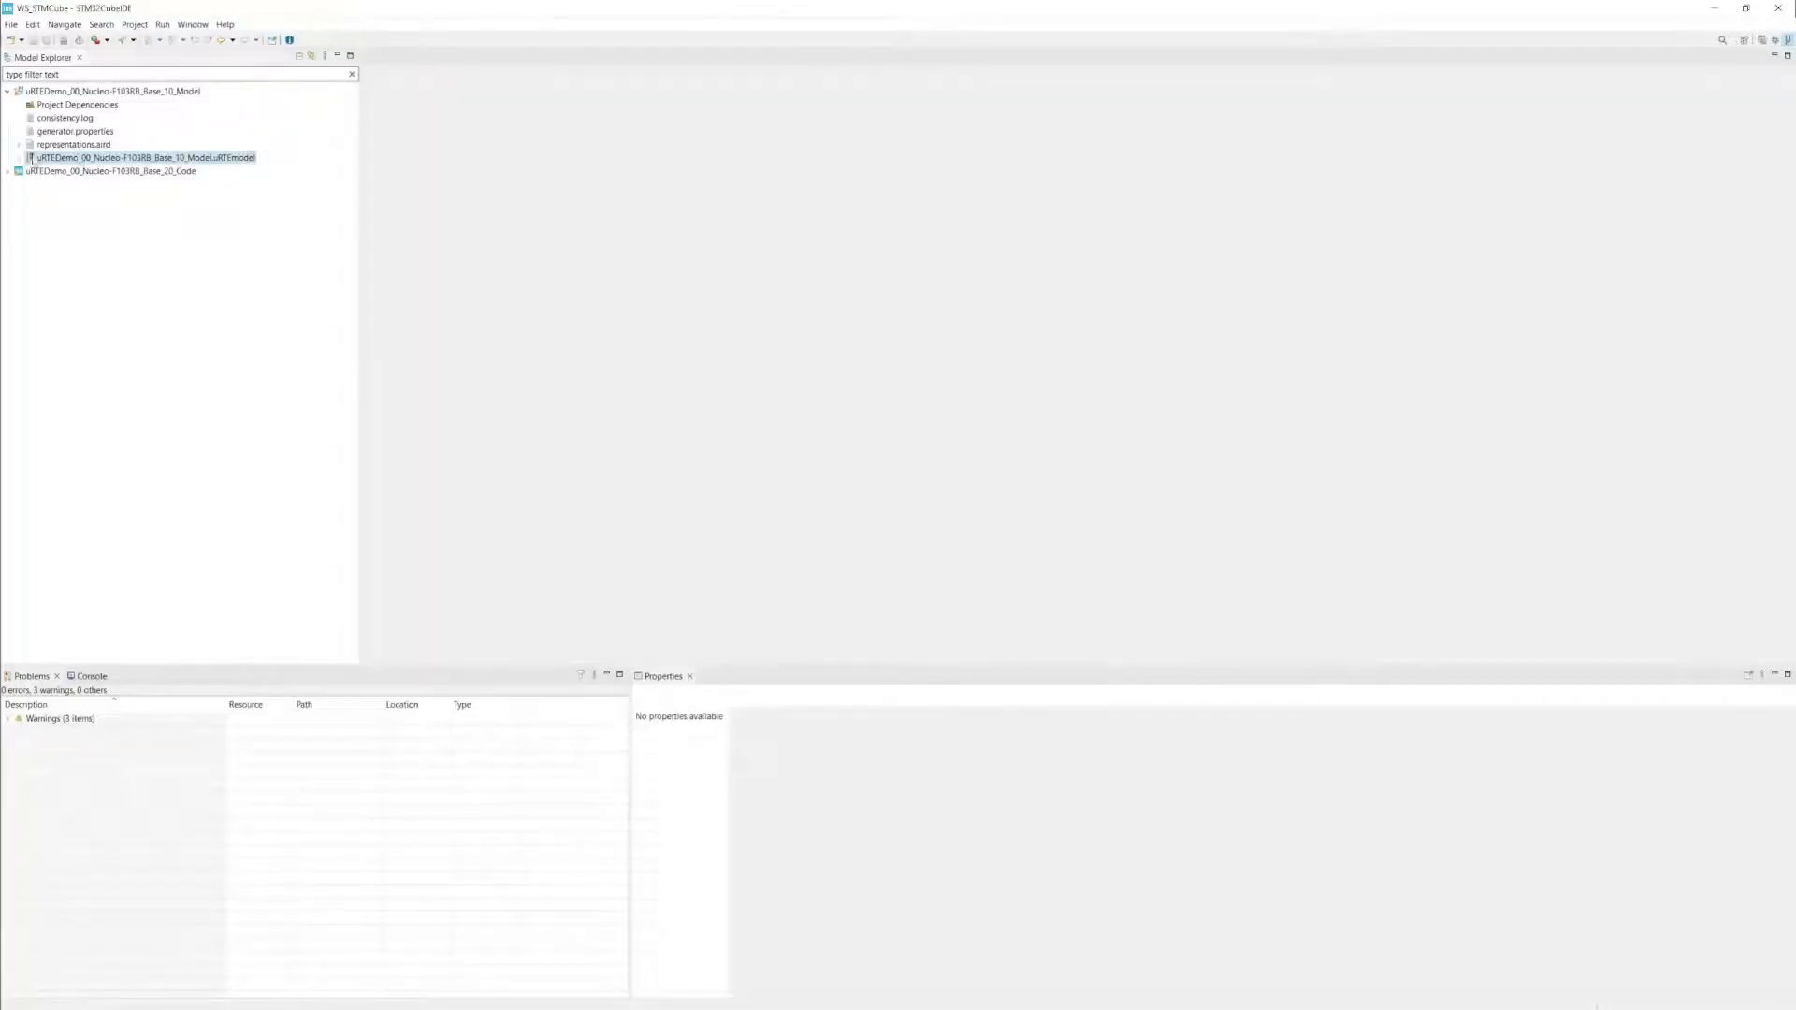
Step: Create a new application diagram named "SignalFlow LED" for the software model's Application and save it
click(19, 158)
click(30, 170)
click(42, 185)
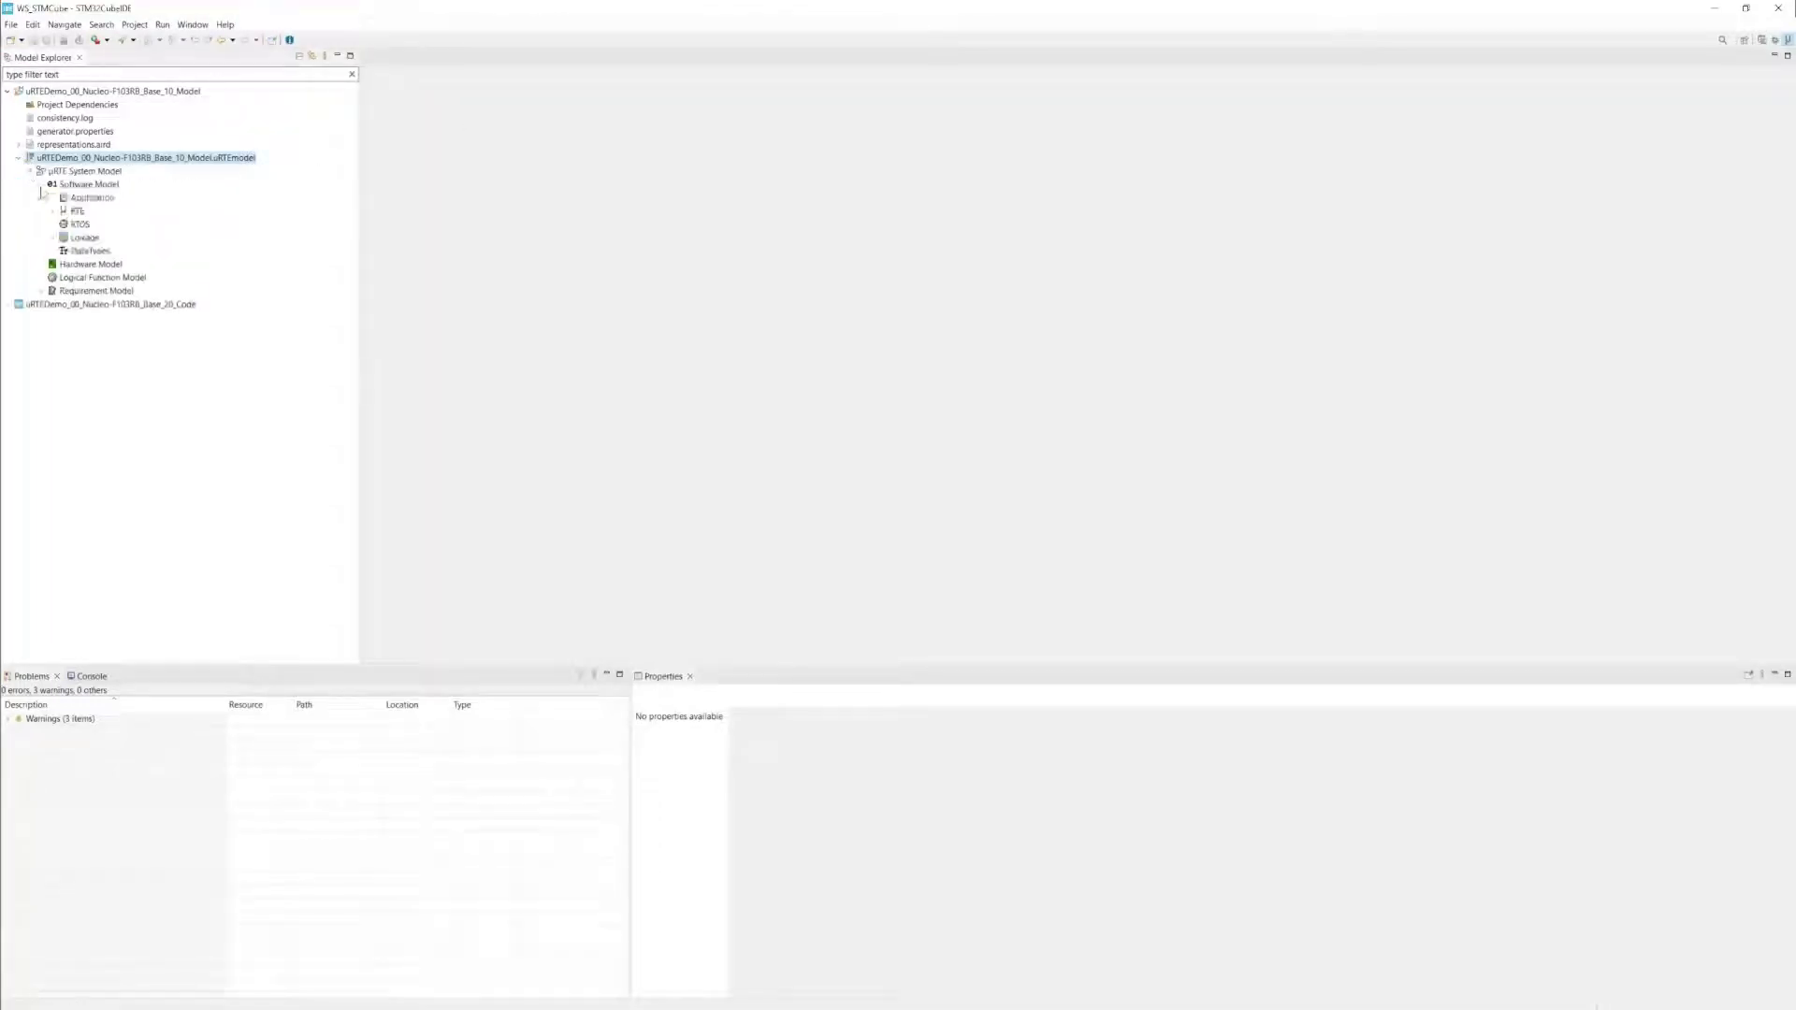
click(94, 199)
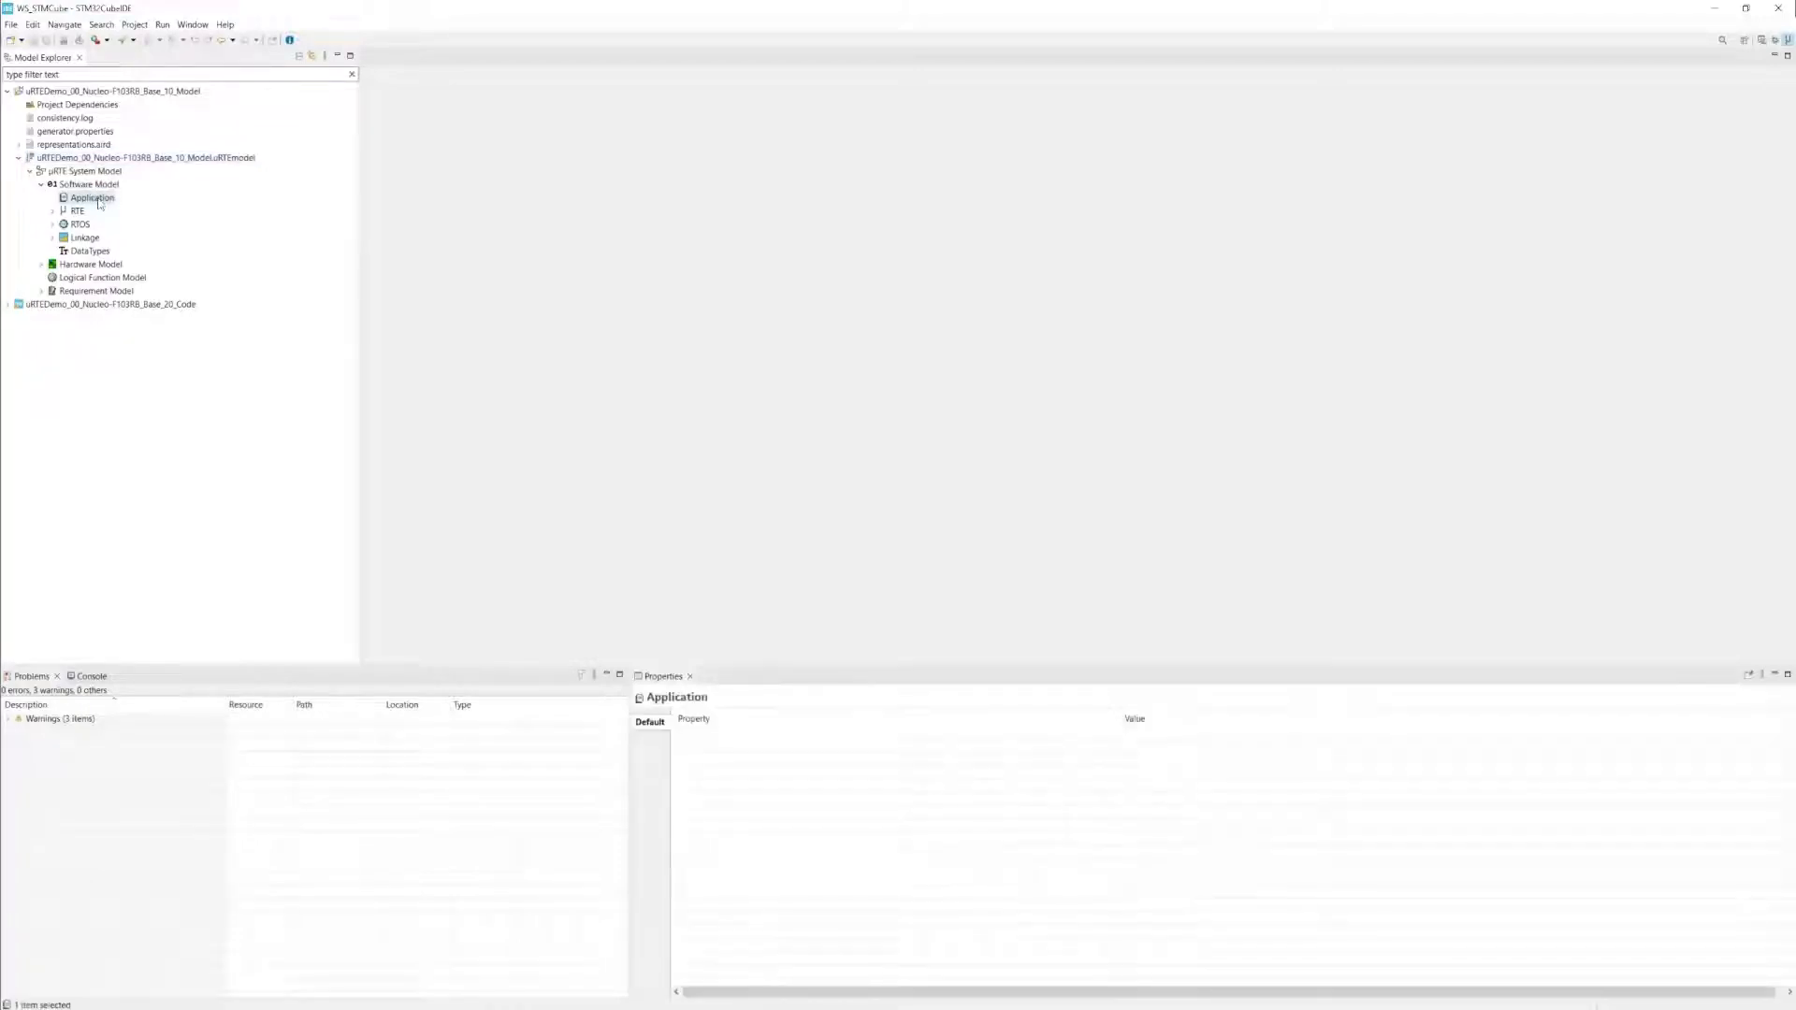
right_click(99, 202)
mouse_move(149, 207)
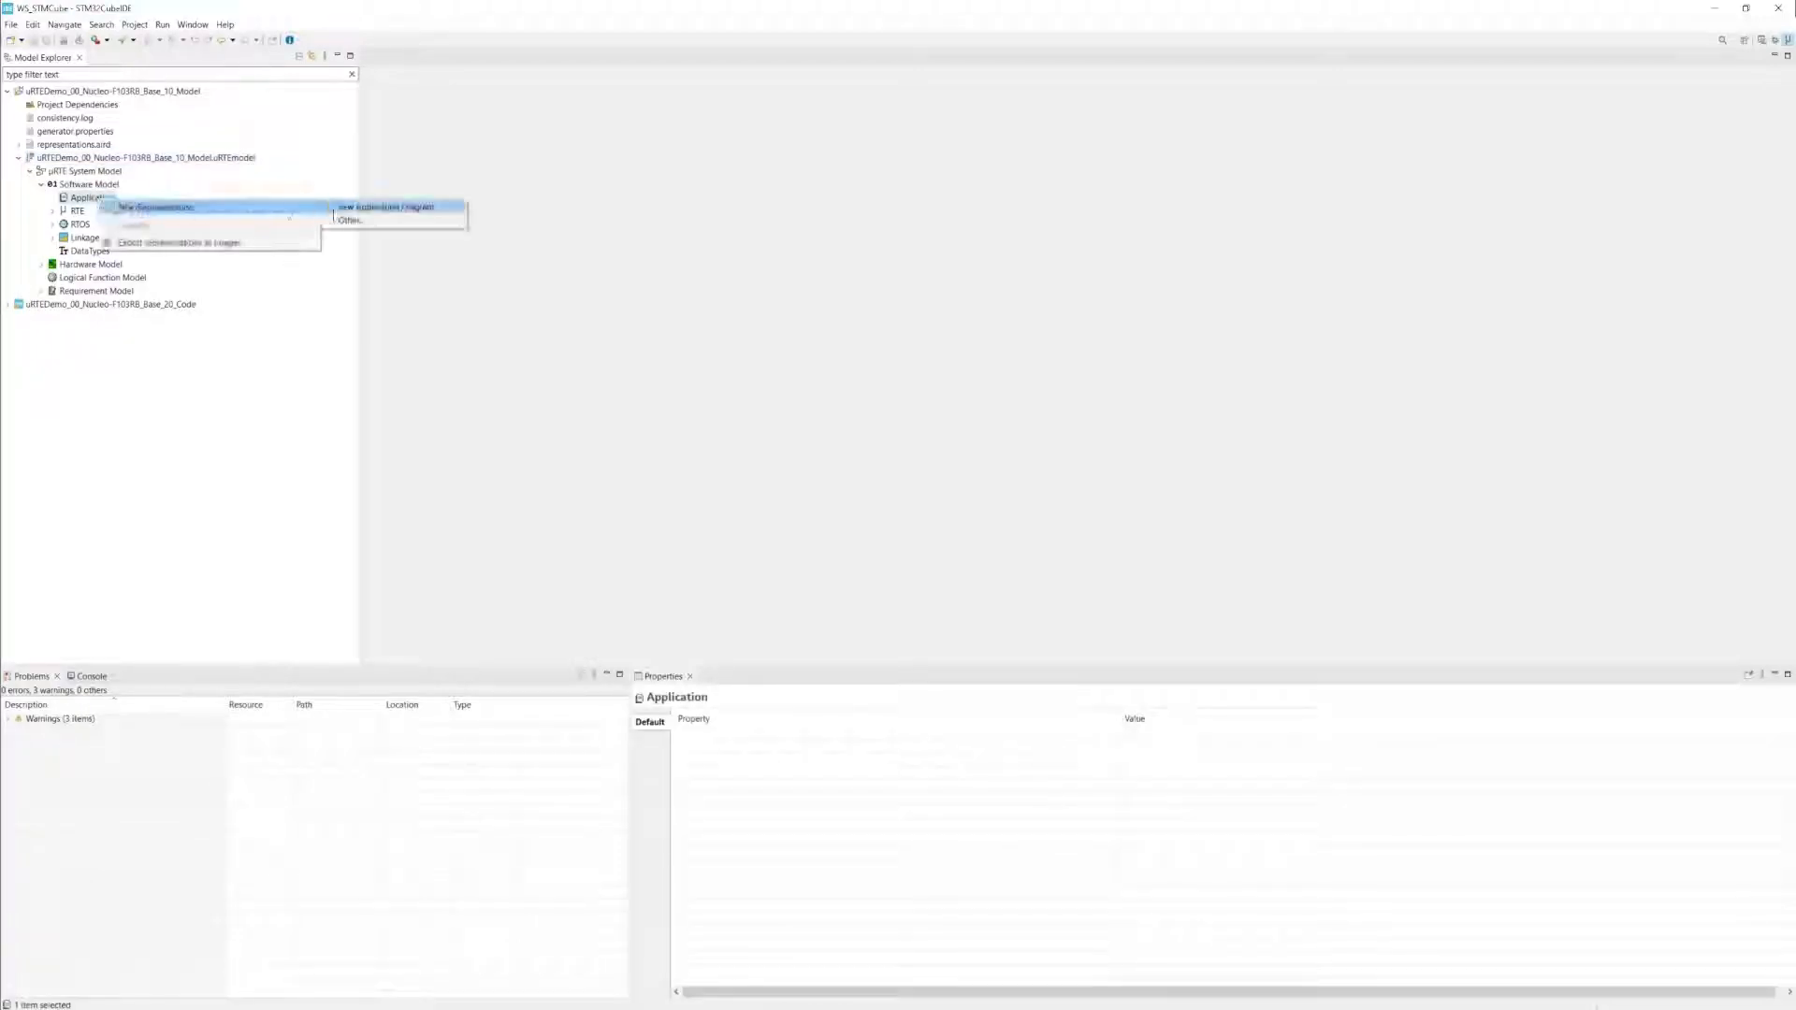
click(404, 210)
text(SignalFlow)
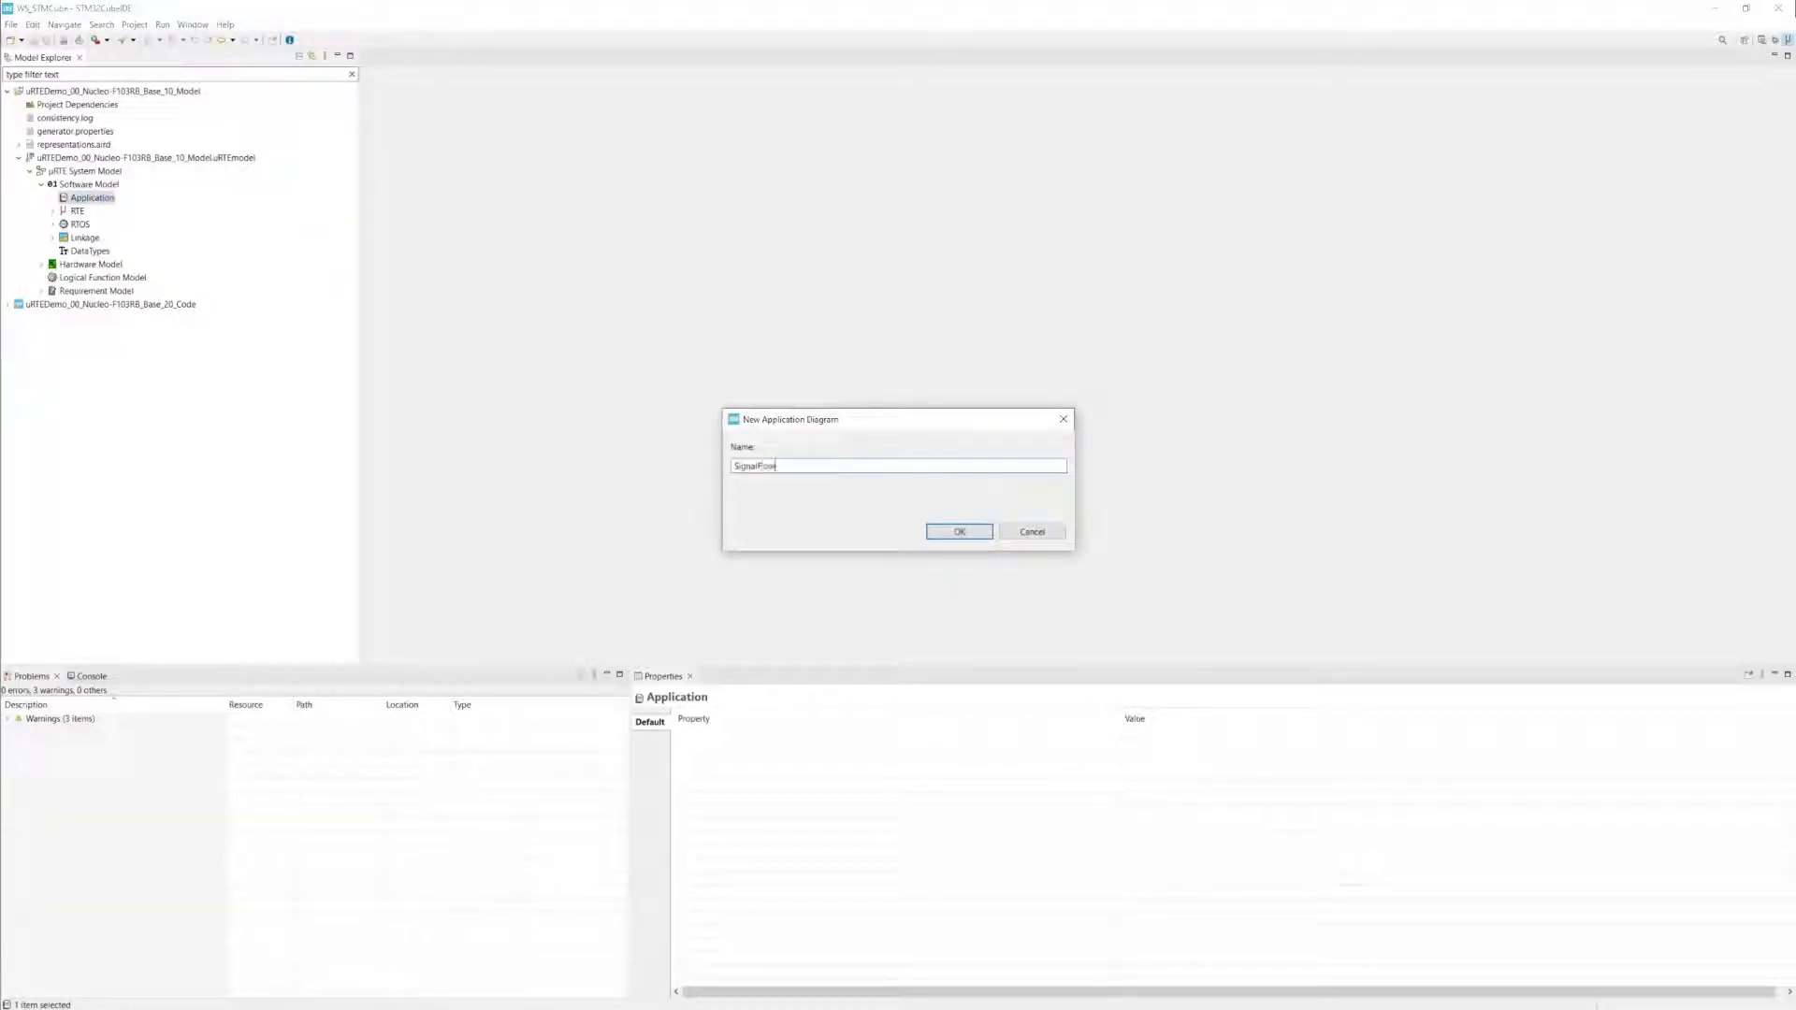
text( LED)
key(Return)
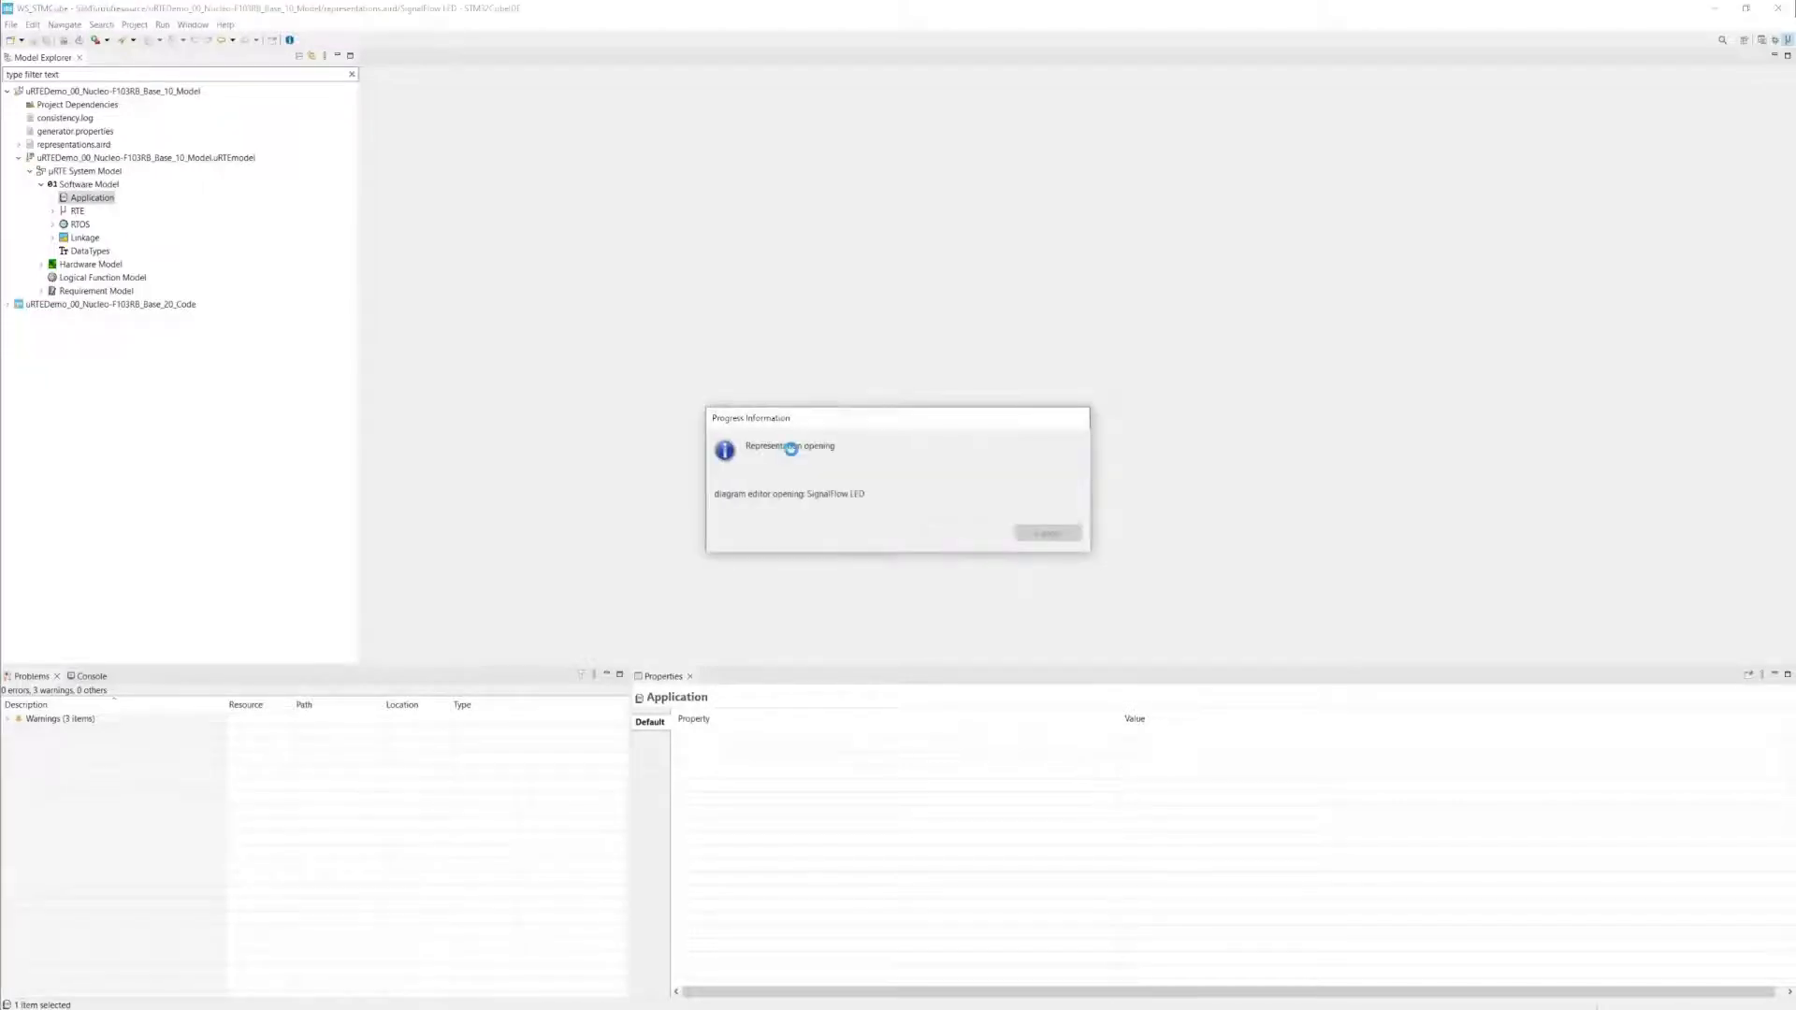
key(ctrl+s)
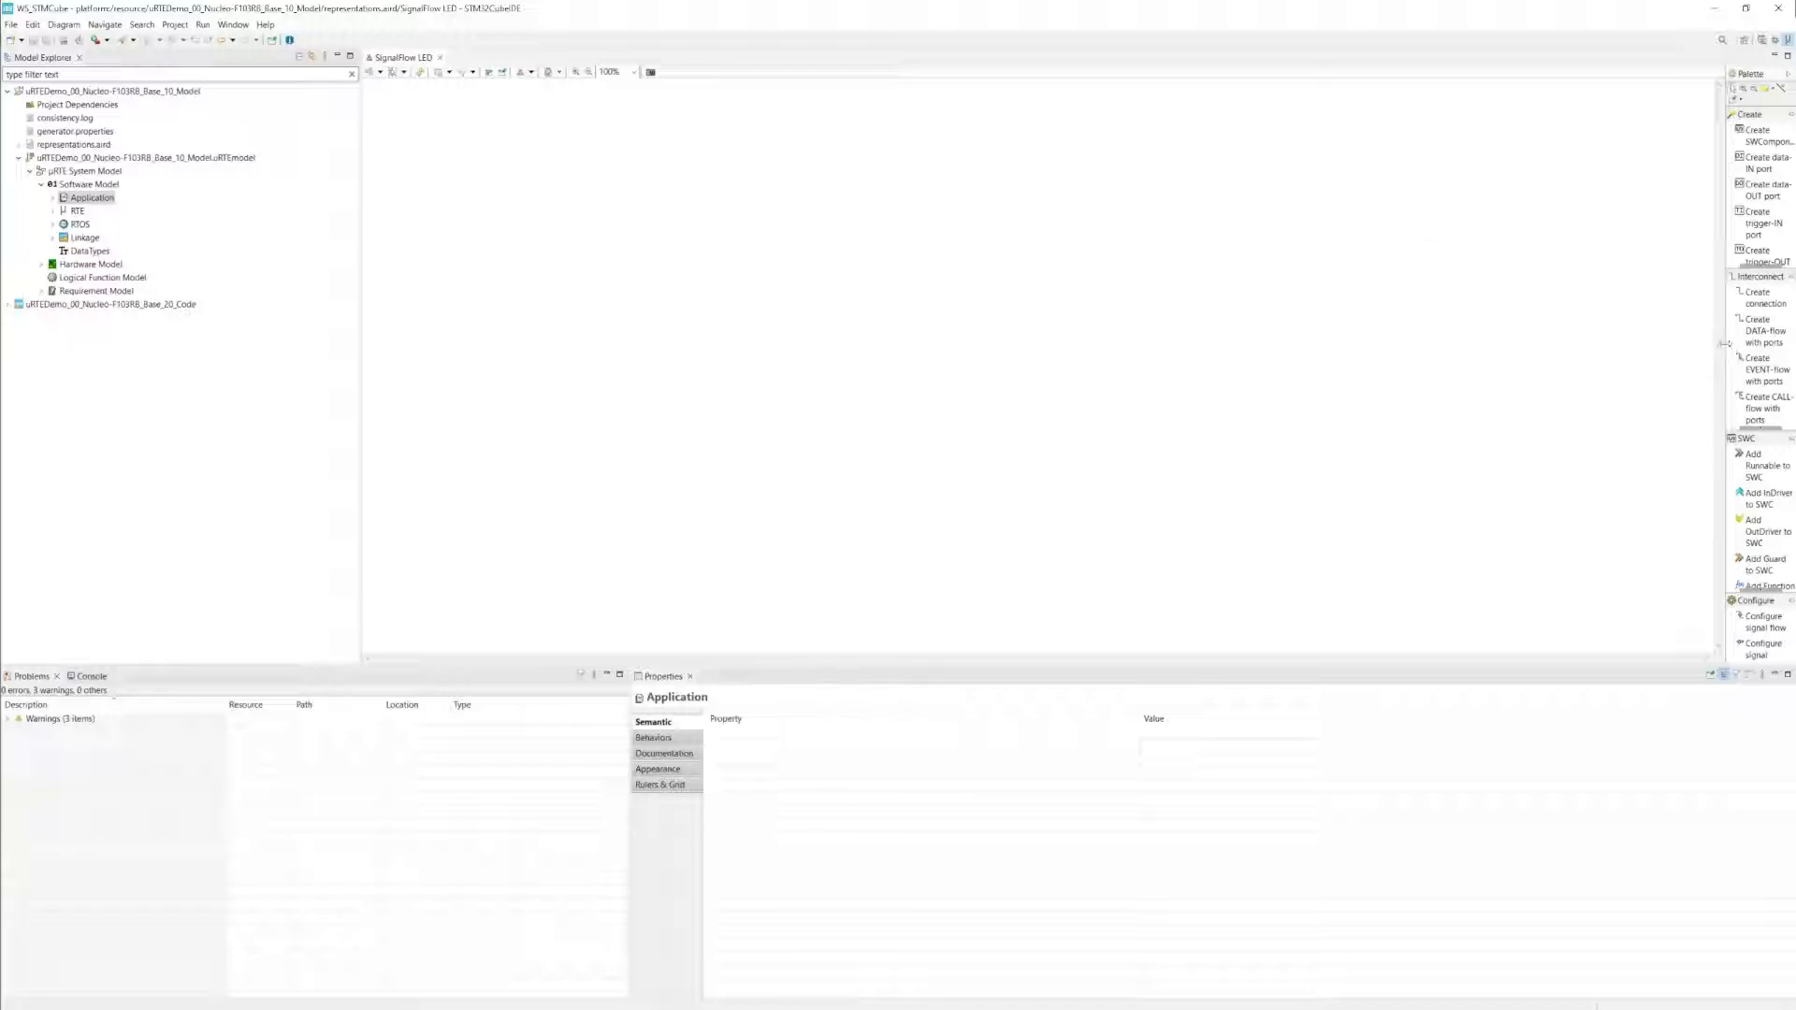
Step: Widen the palette and draw a new software component on the SignalFlow LED diagram
drag(1726, 346, 1603, 354)
click(1671, 120)
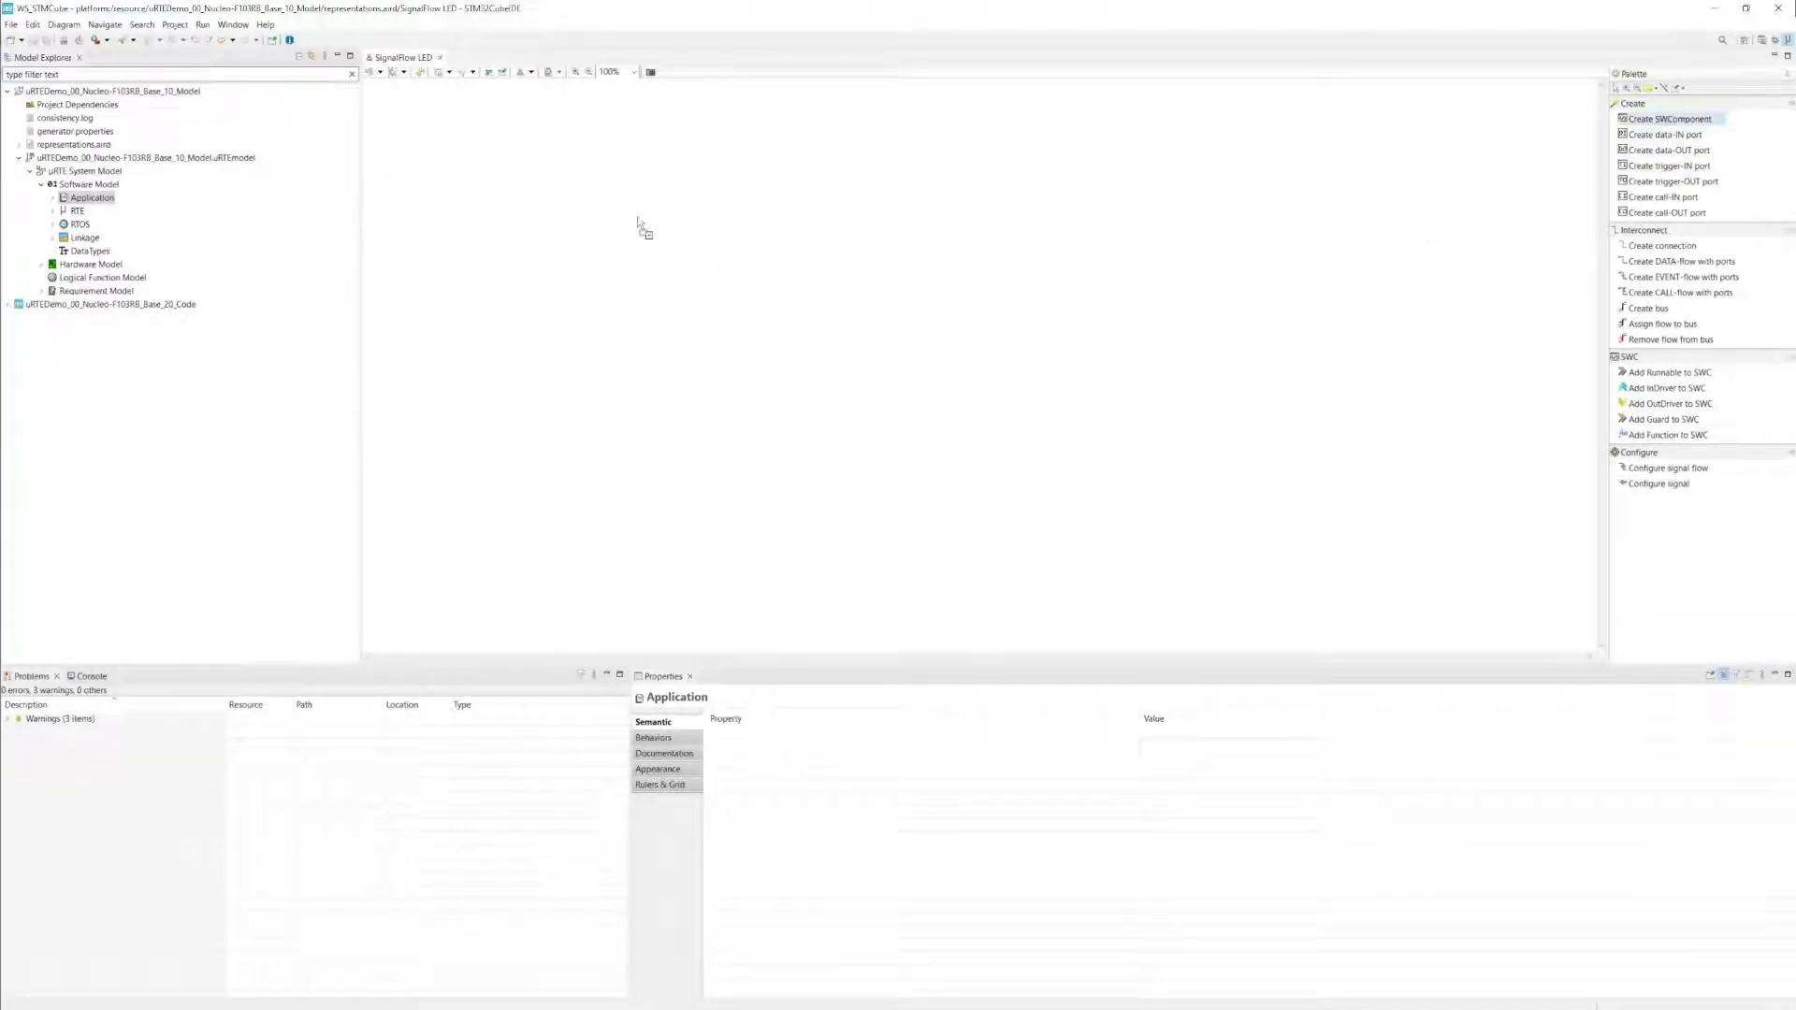
drag(637, 217, 819, 378)
drag(873, 304, 1037, 298)
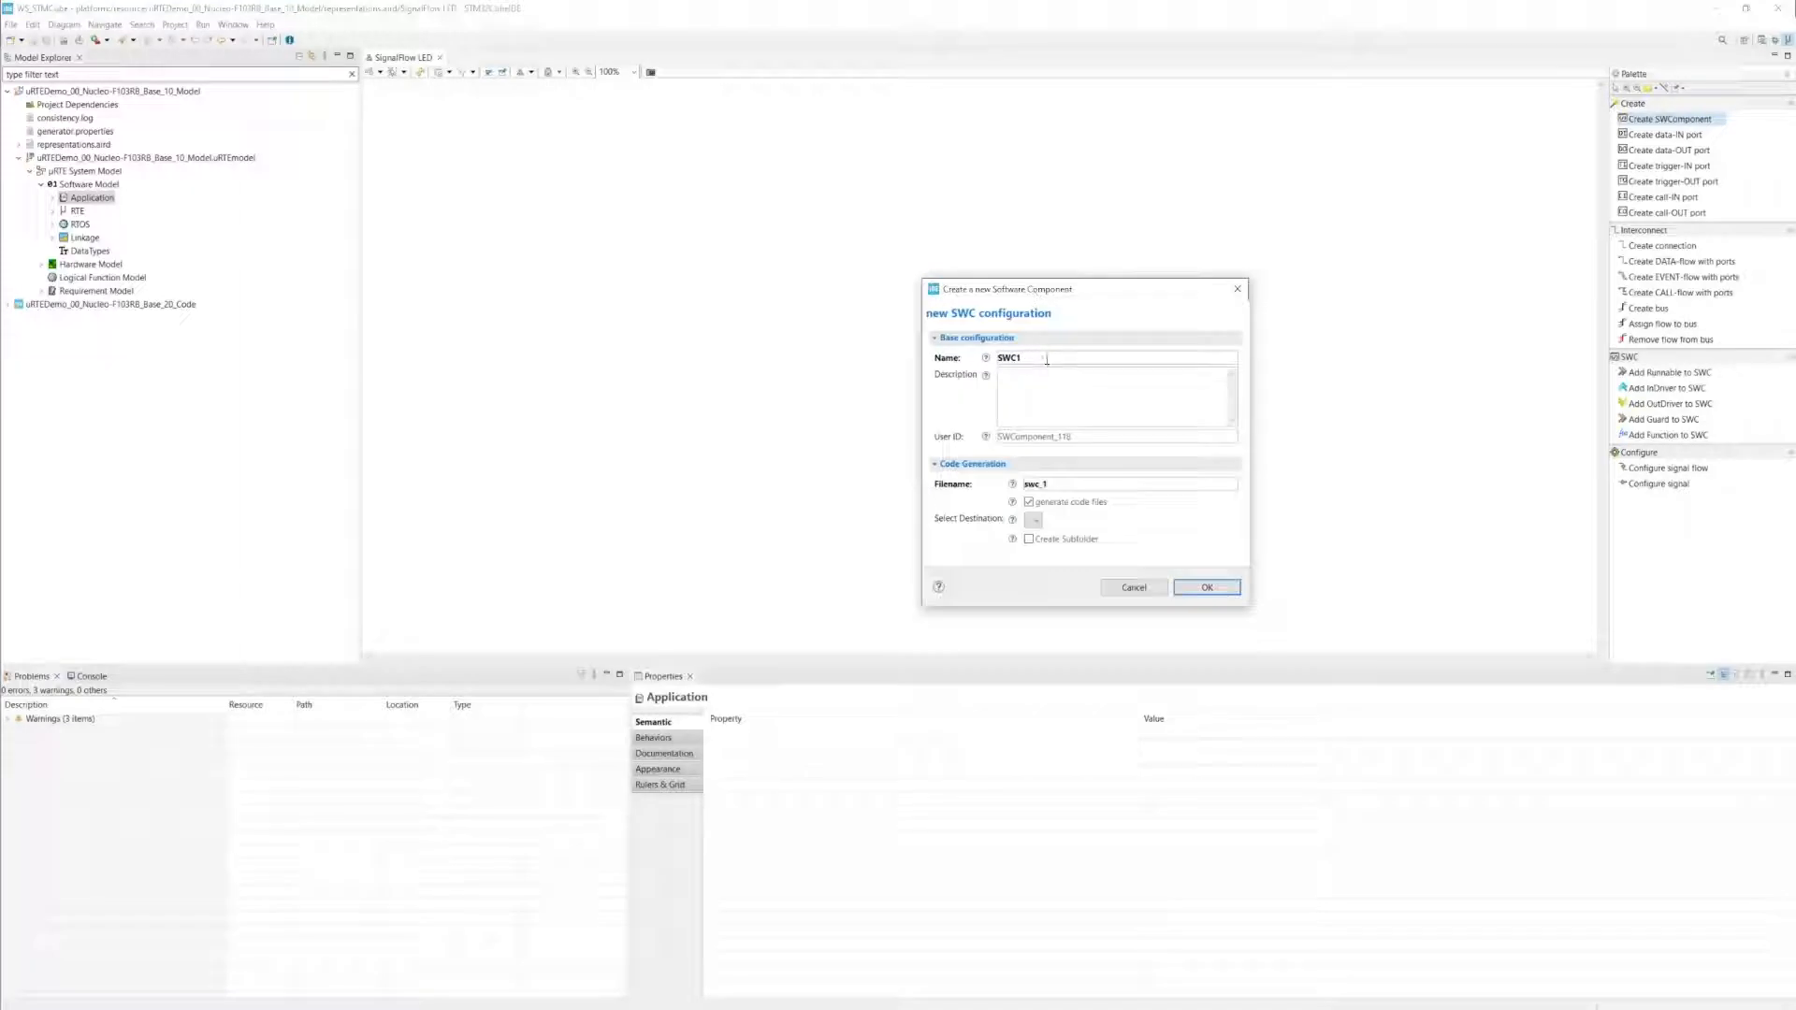
Step: Configure the software component with name LED, description "contains the logic for the LED" and filename swc_led, and save the diagram
drag(1047, 359, 968, 364)
text(LEDcontains the LED)
key(BackSpace)
key(BackSpace)
key(BackSpace)
text(logic for the LED)
click(1093, 484)
text(swc_led)
click(1207, 587)
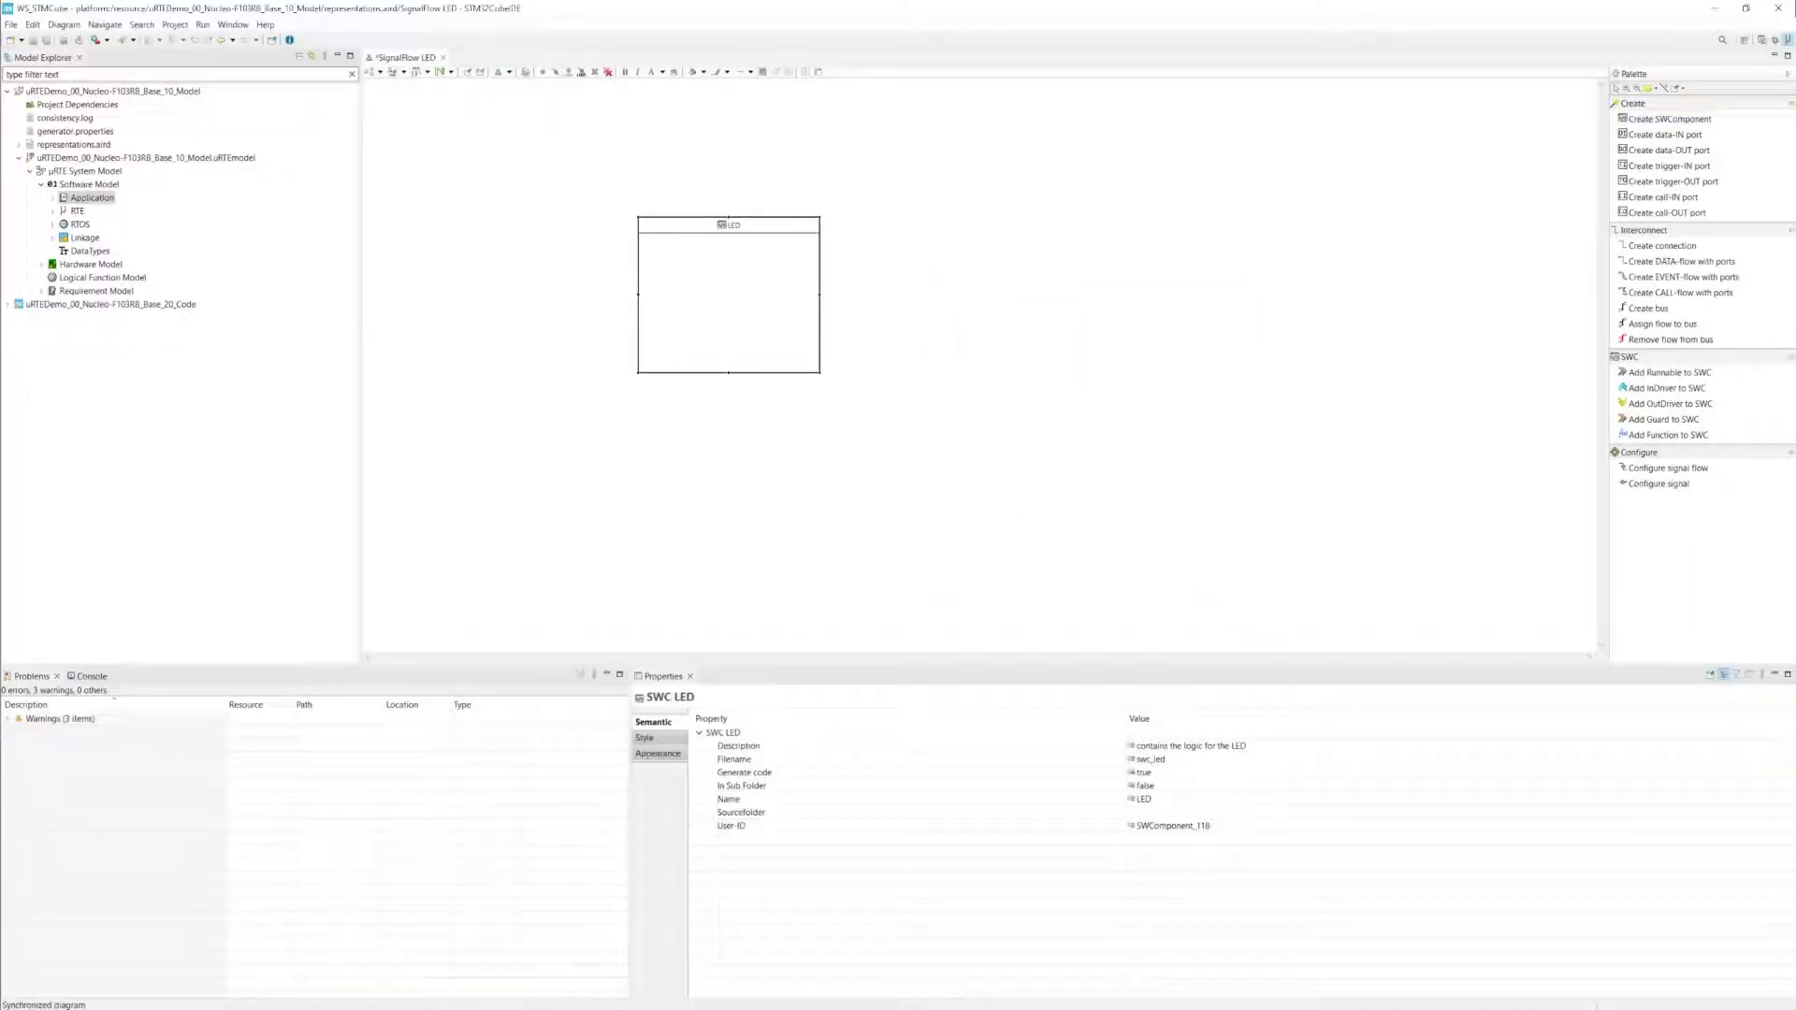
mouse_move(733, 284)
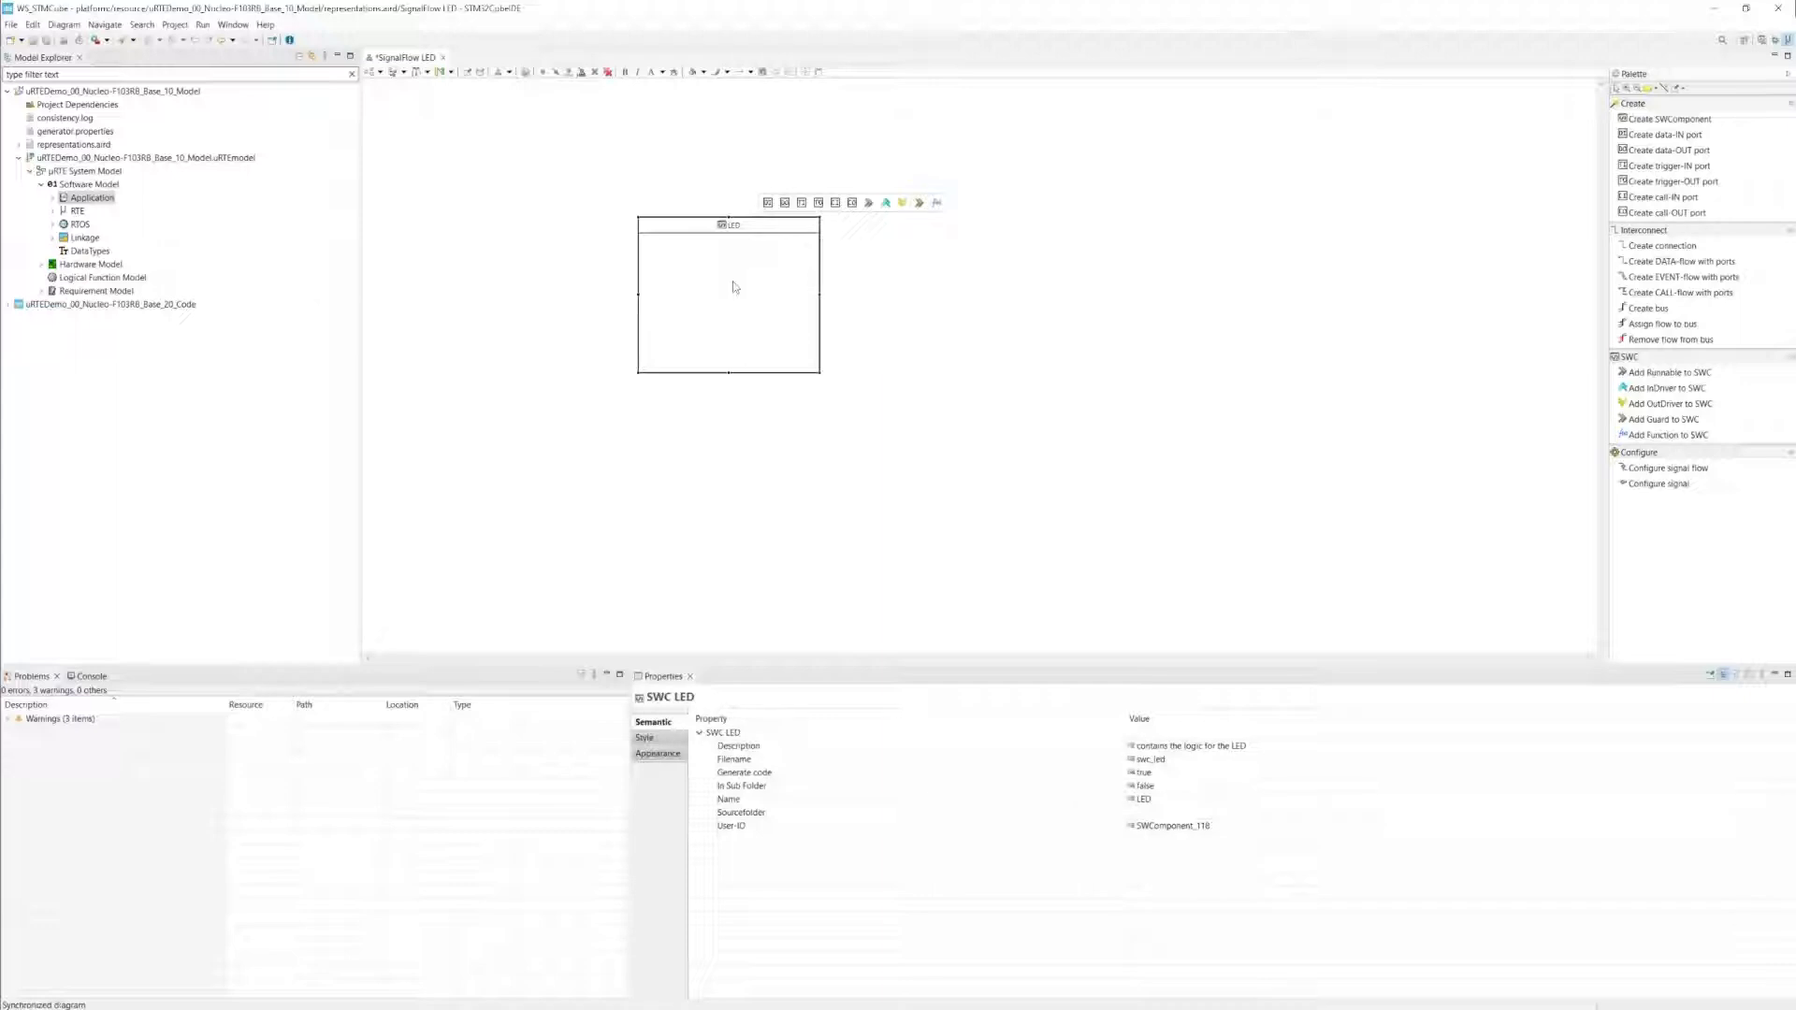
key(ctrl+s)
Step: Create the SWC LED diagram for the LED component under its proposed name and enlarge the component box on it
double_click(721, 297)
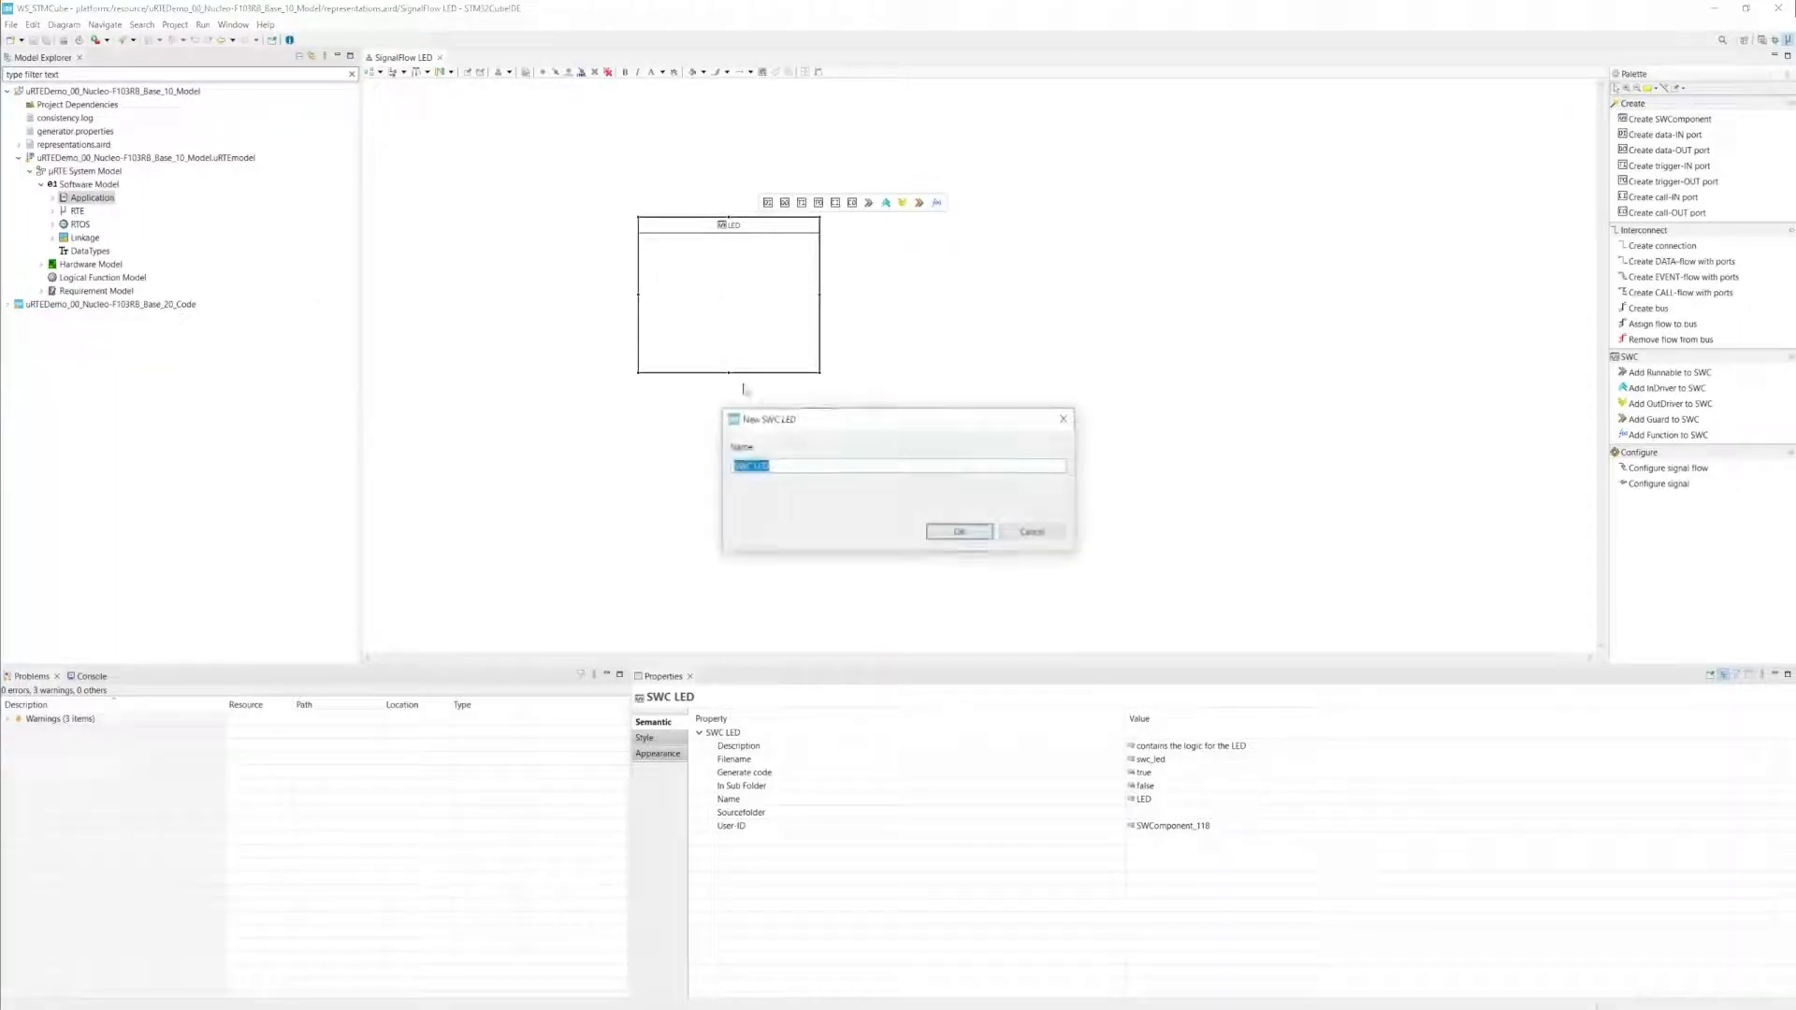
click(960, 532)
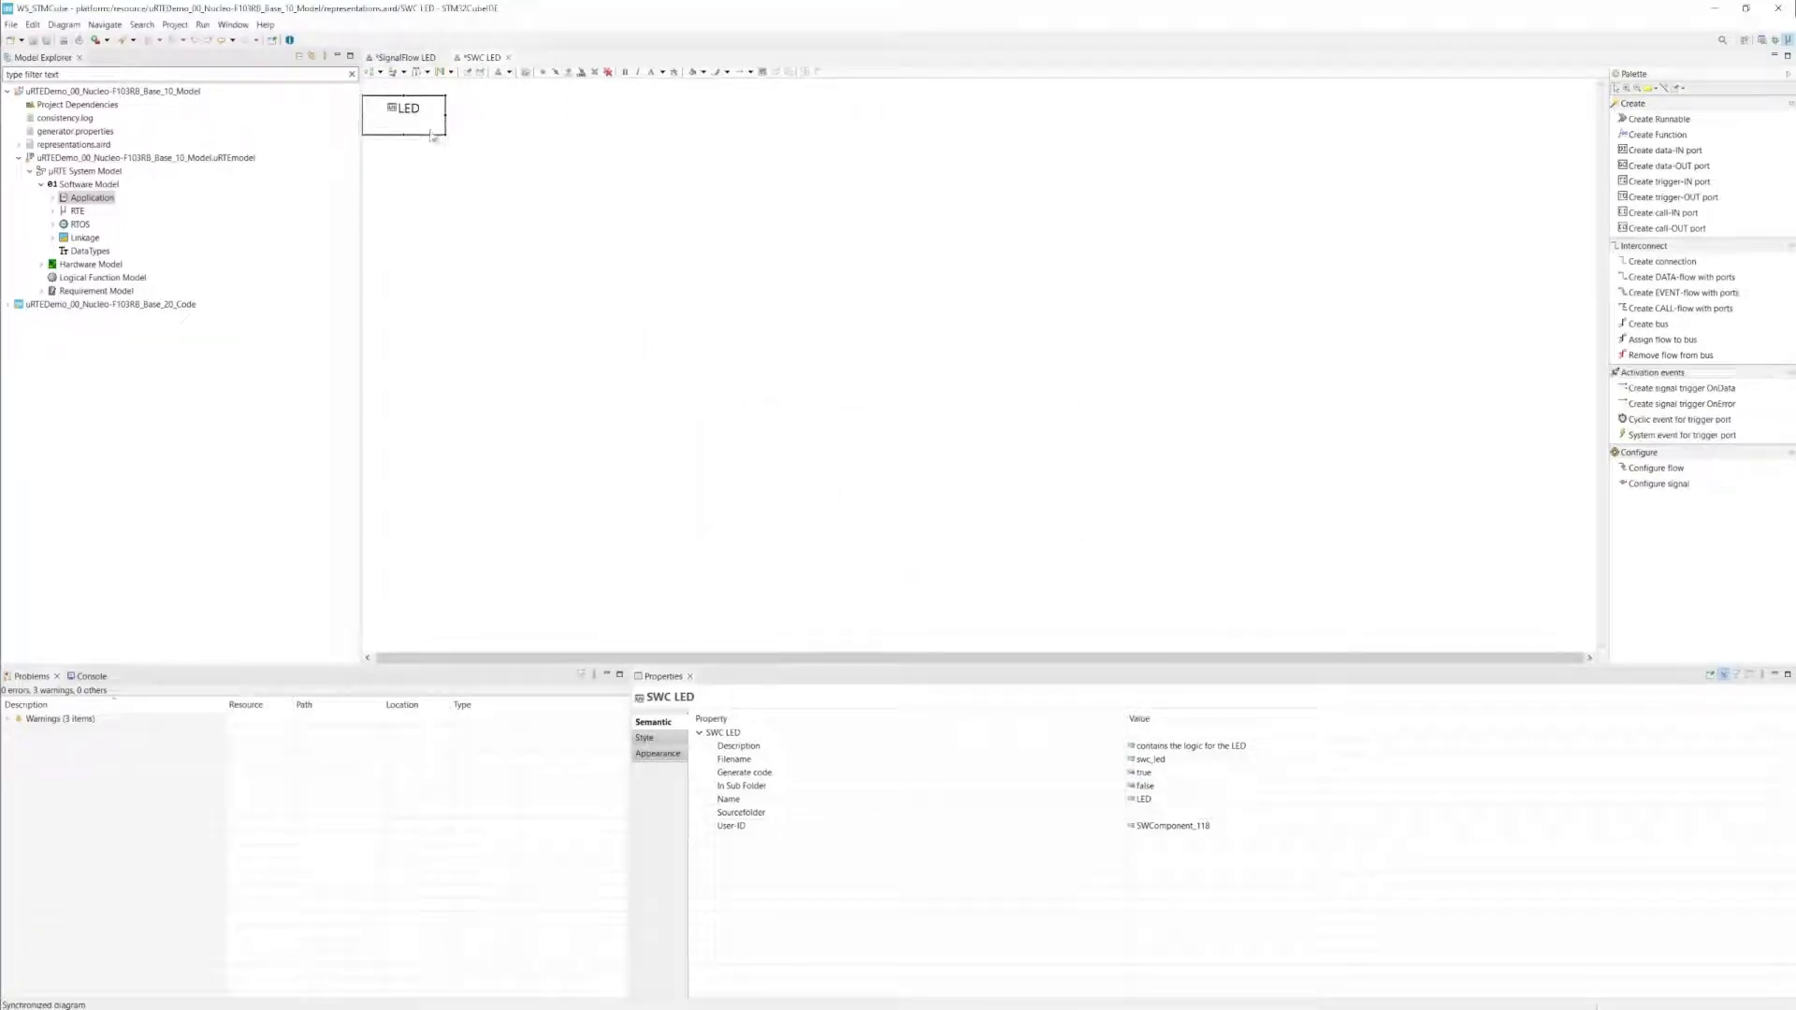
drag(432, 136, 579, 318)
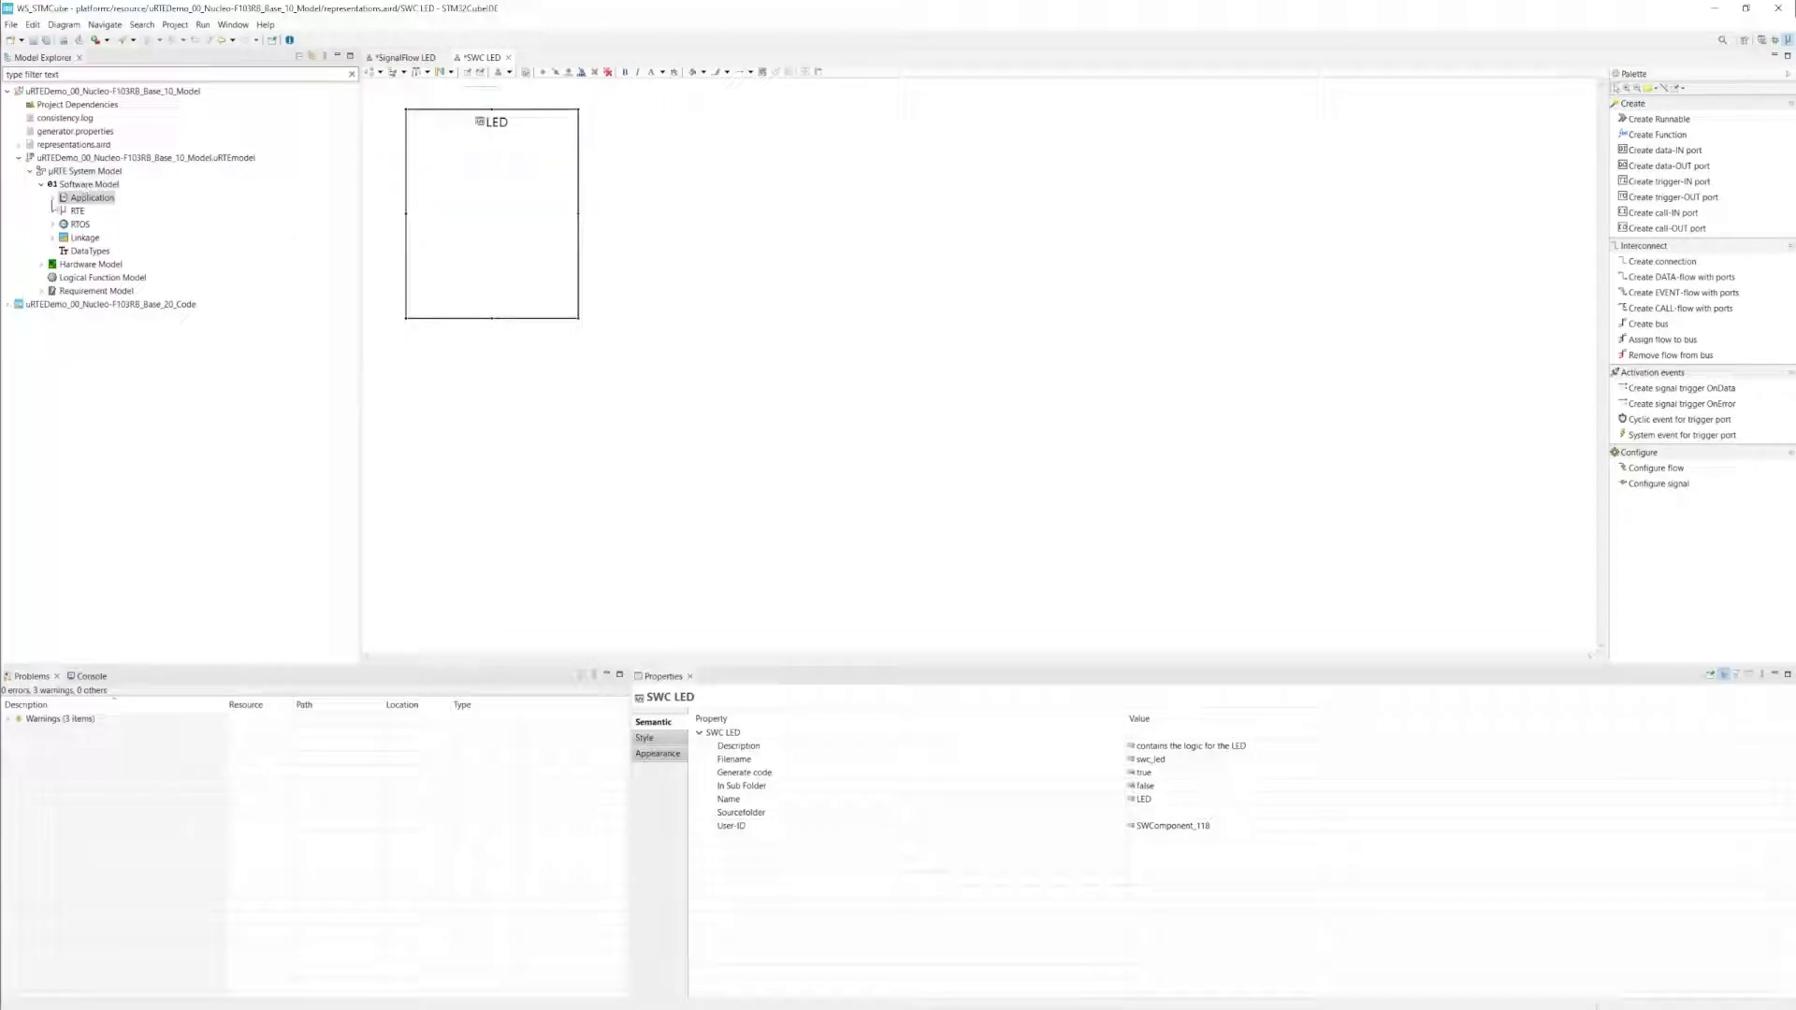
Step: Expand the software model's Application and examine the SignalFlow LED and SWC LED diagrams and its options for new representations
click(89, 197)
click(53, 197)
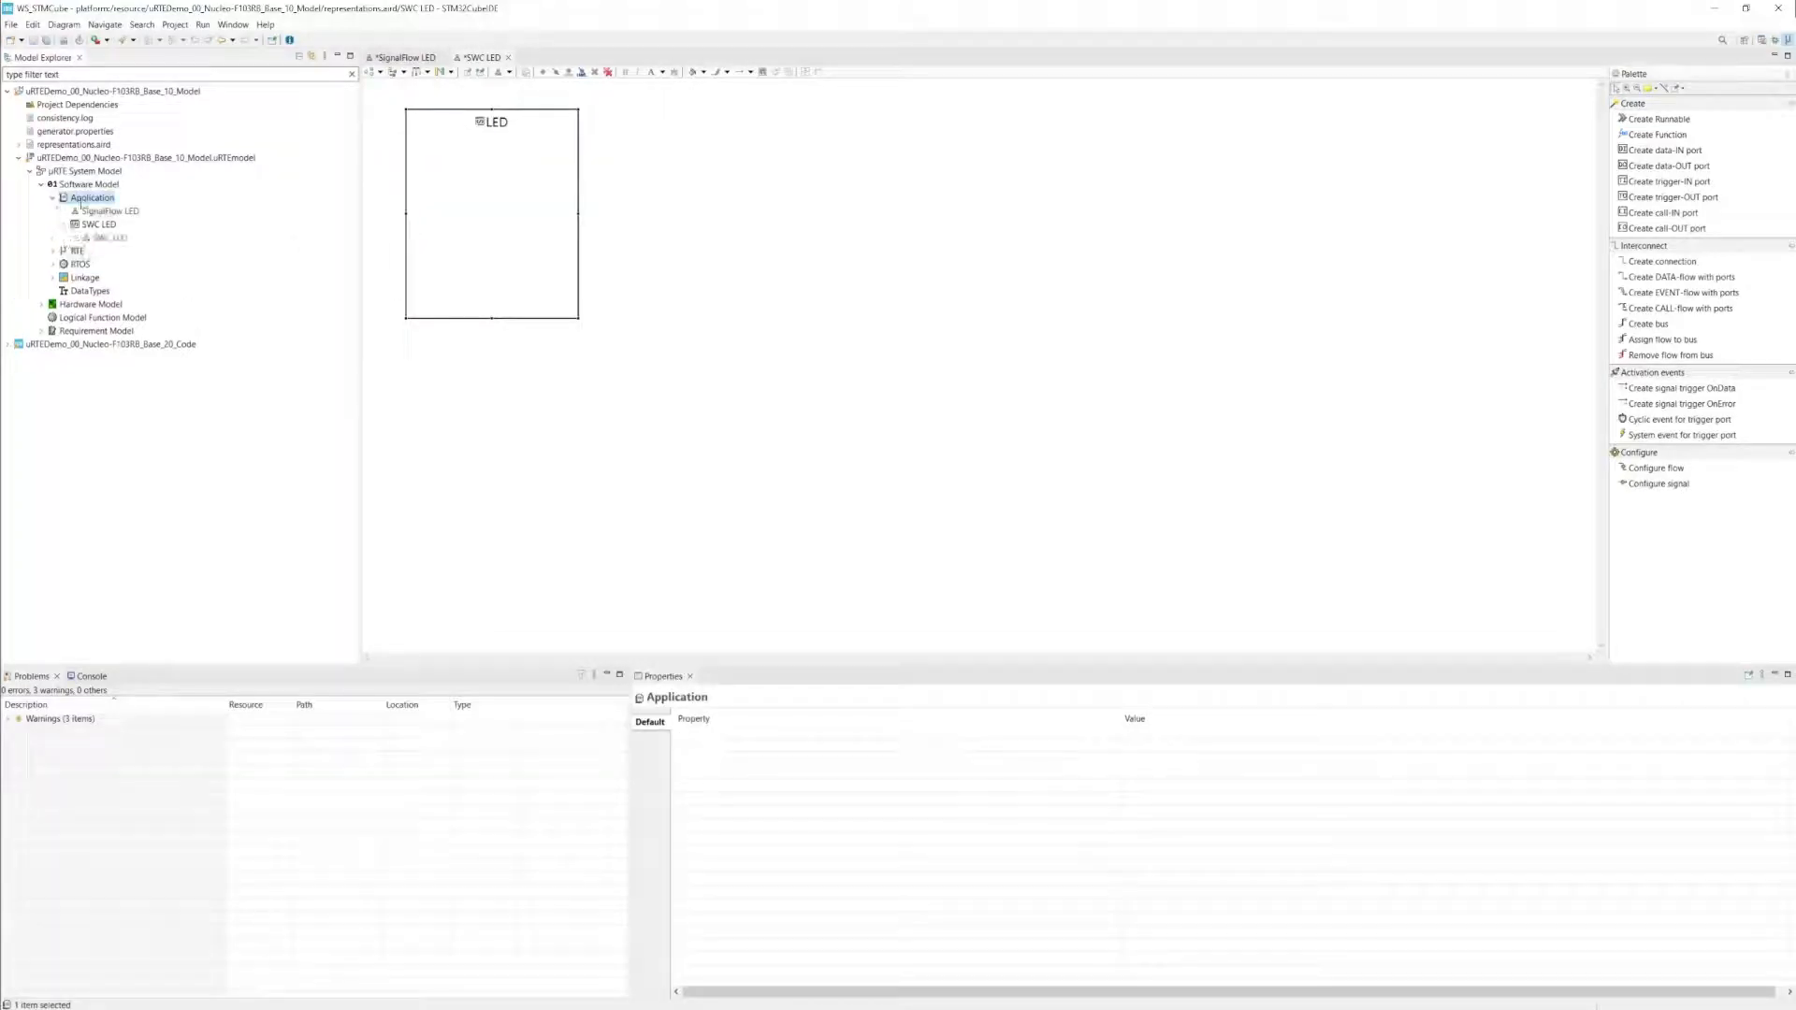
click(104, 211)
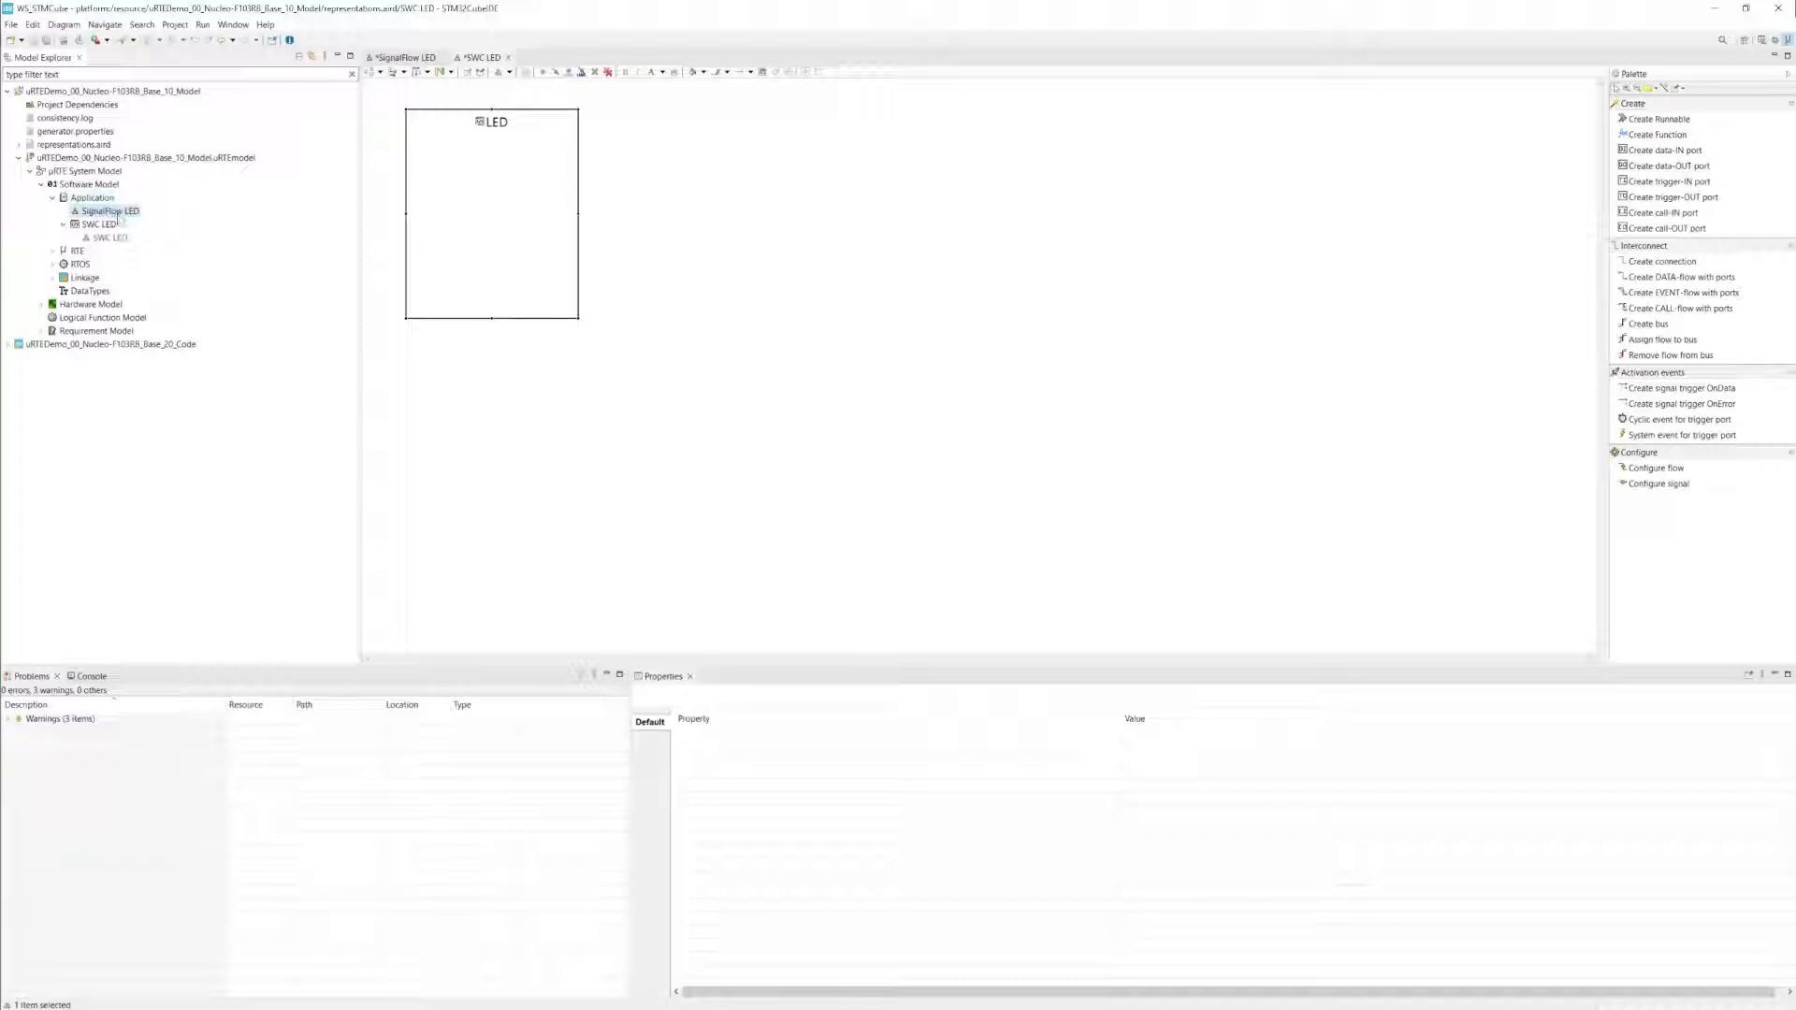
click(114, 239)
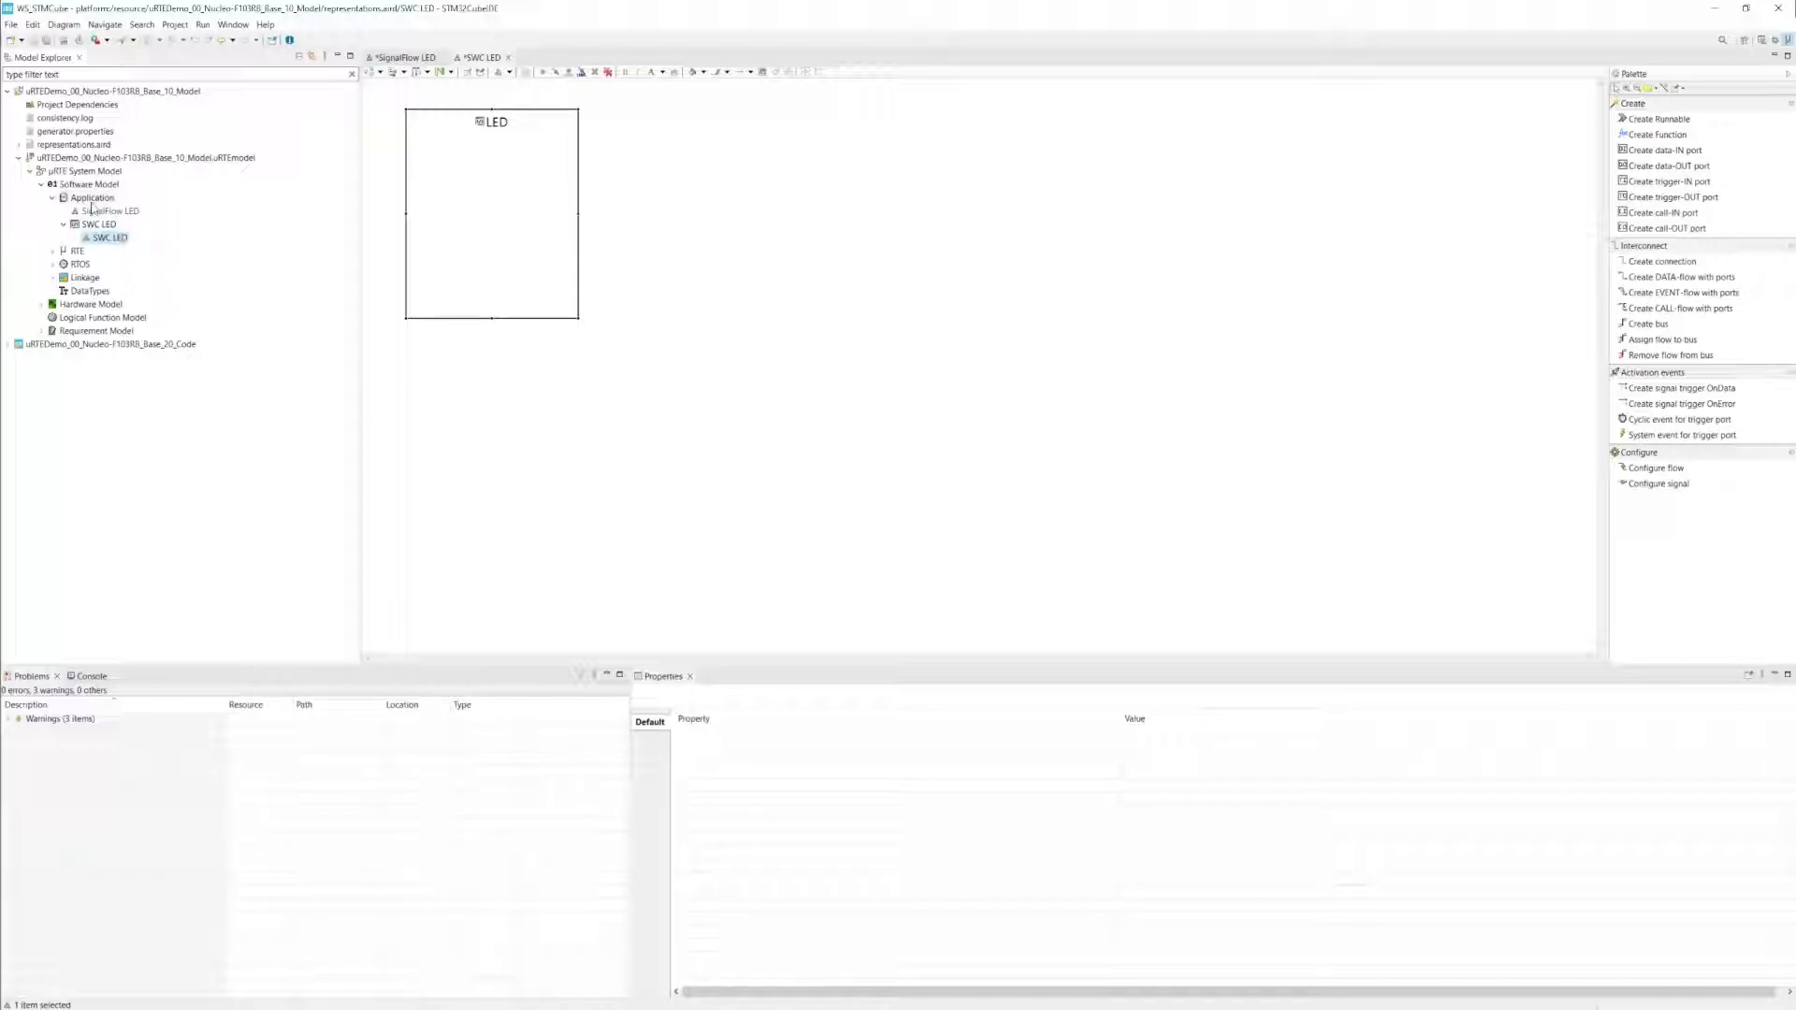
right_click(91, 198)
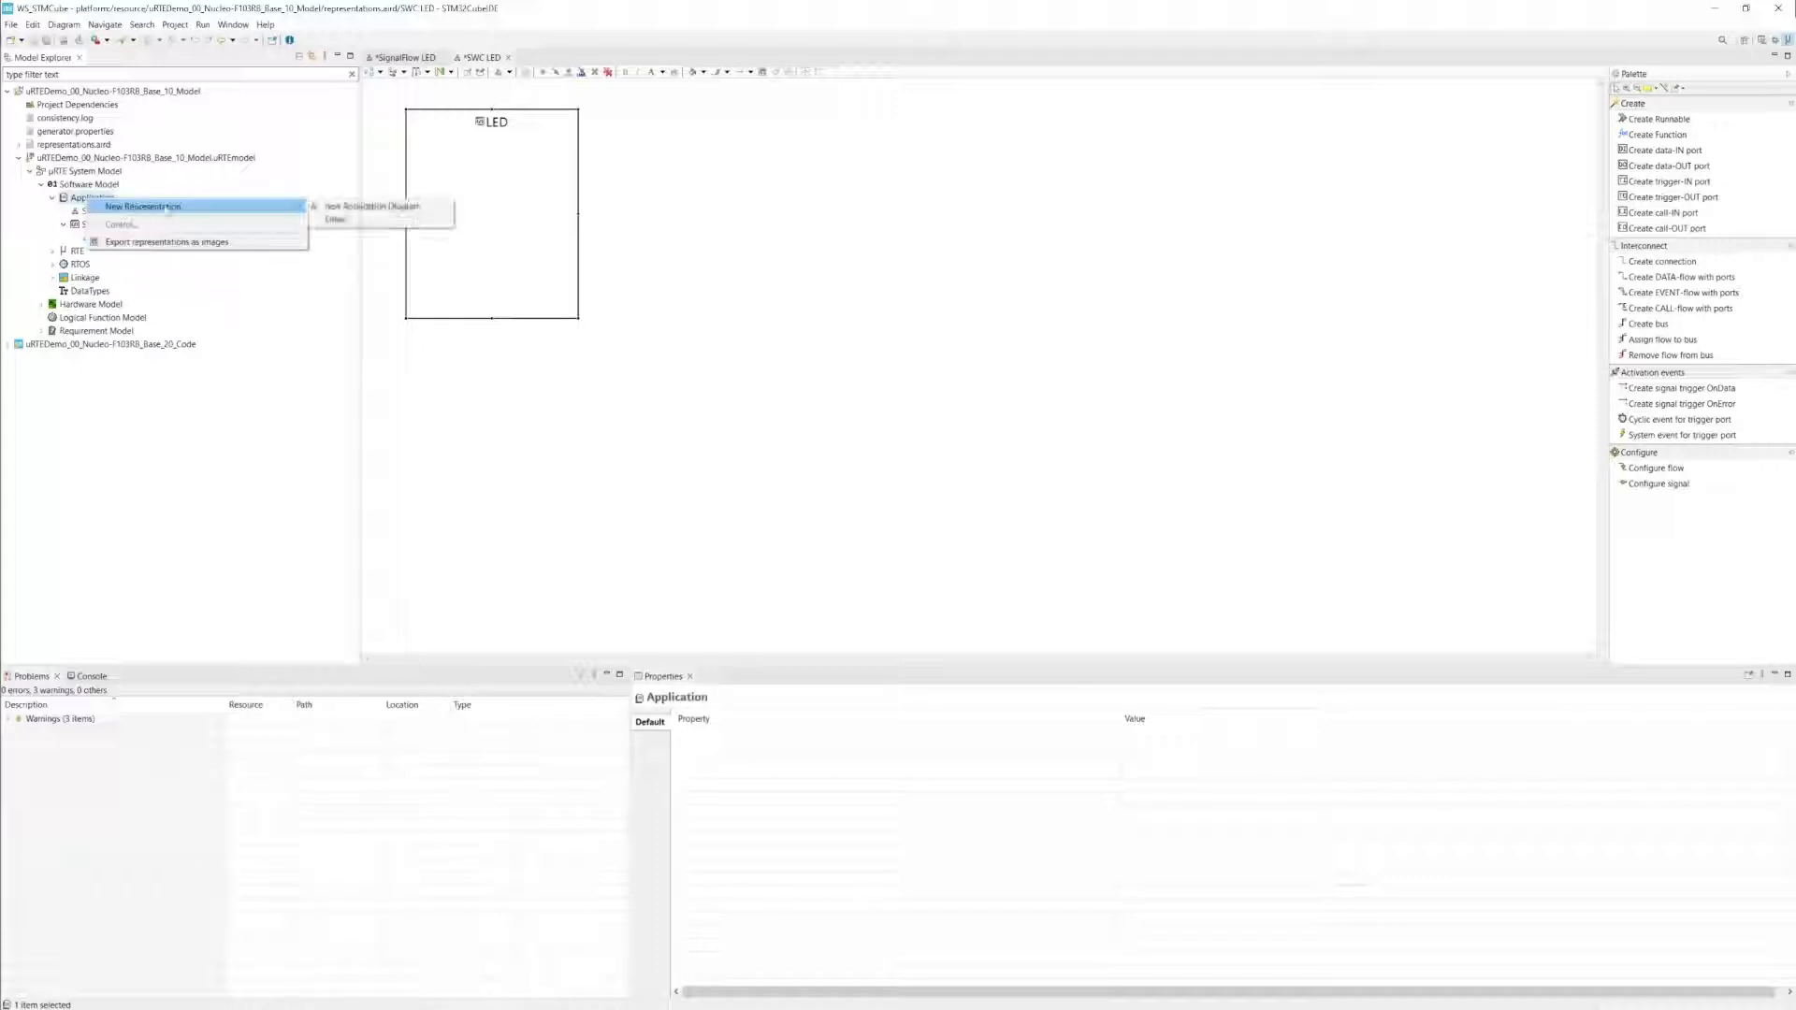
click(810, 388)
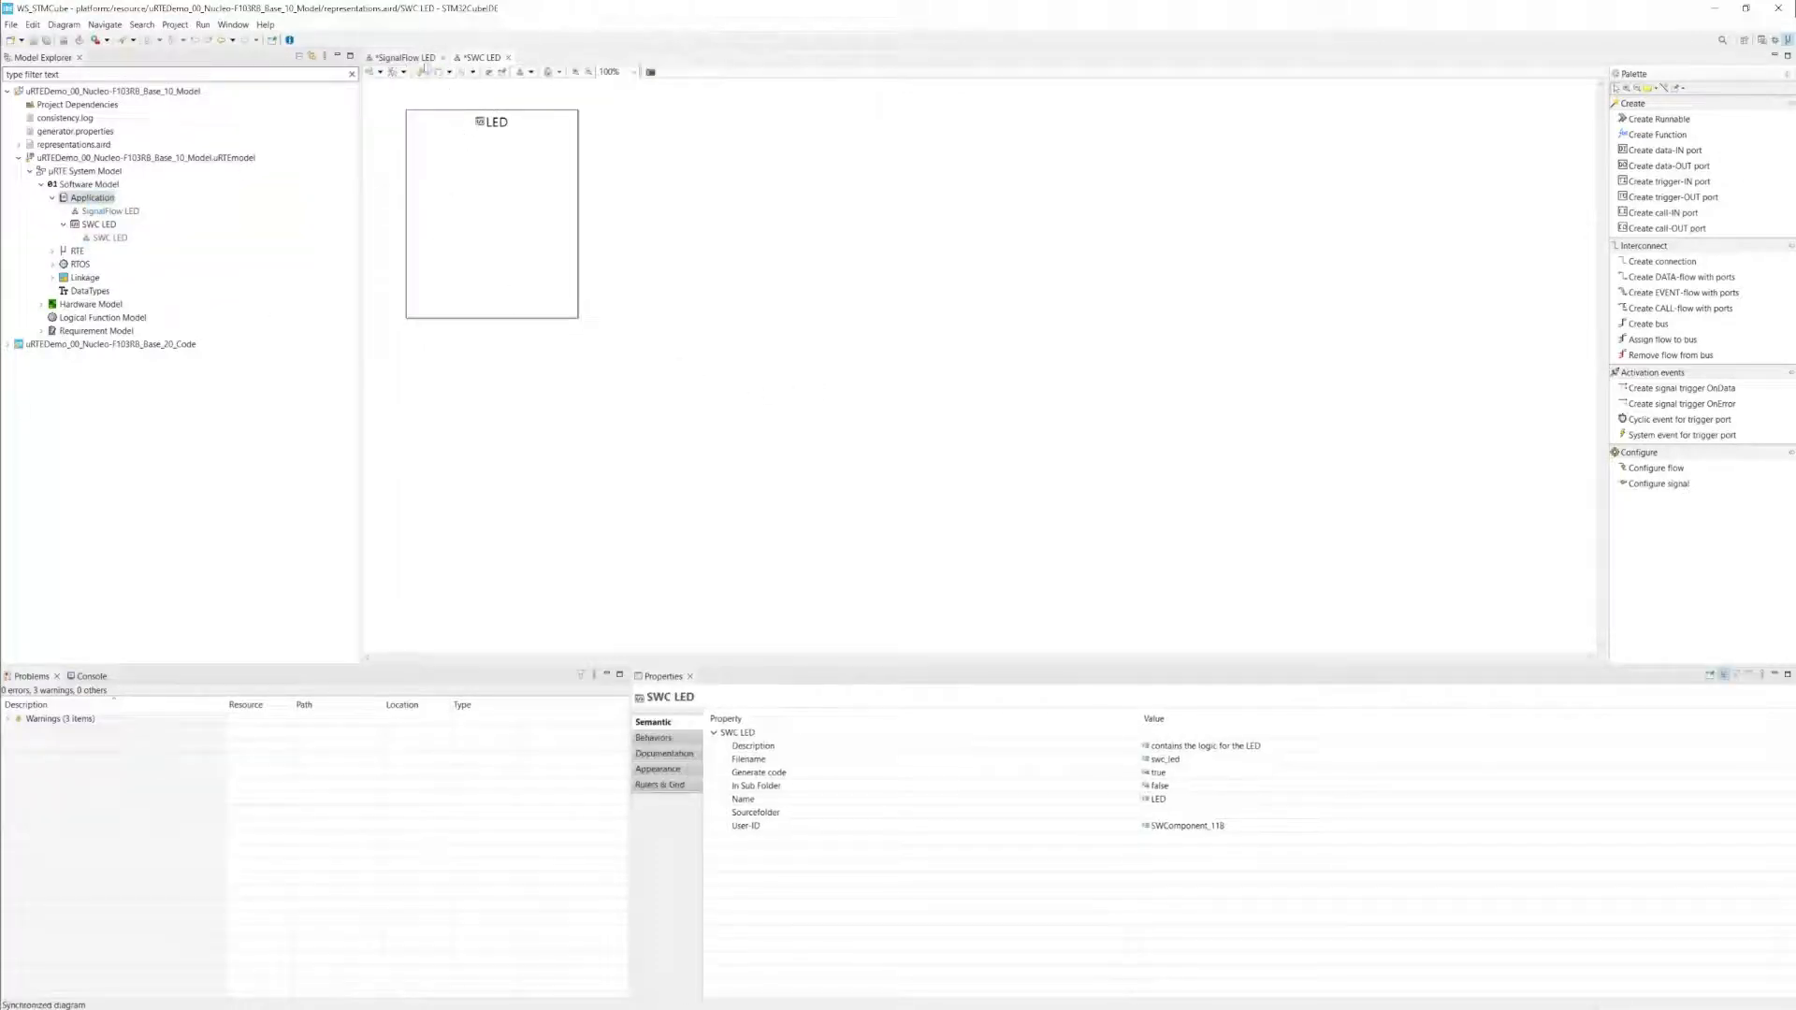
Step: Return to the SignalFlow LED diagram, save it and hide the LED component there
click(418, 59)
key(ctrl+s)
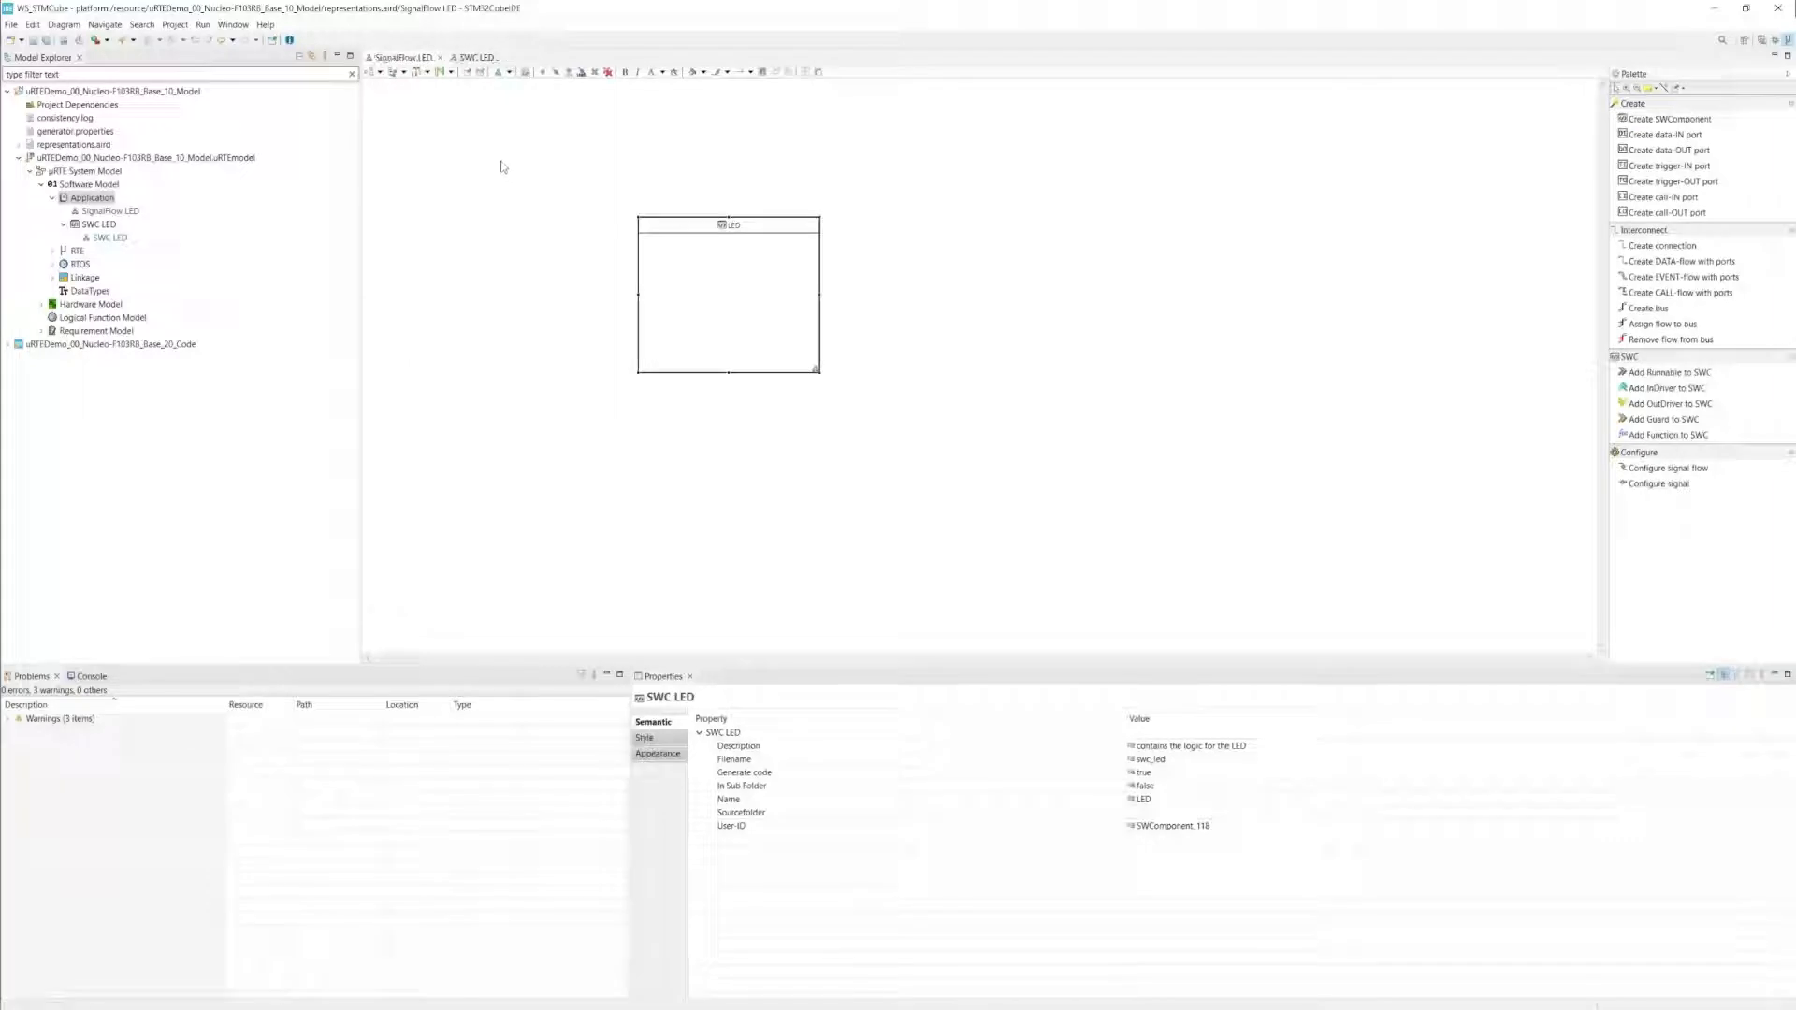
mouse_move(820, 299)
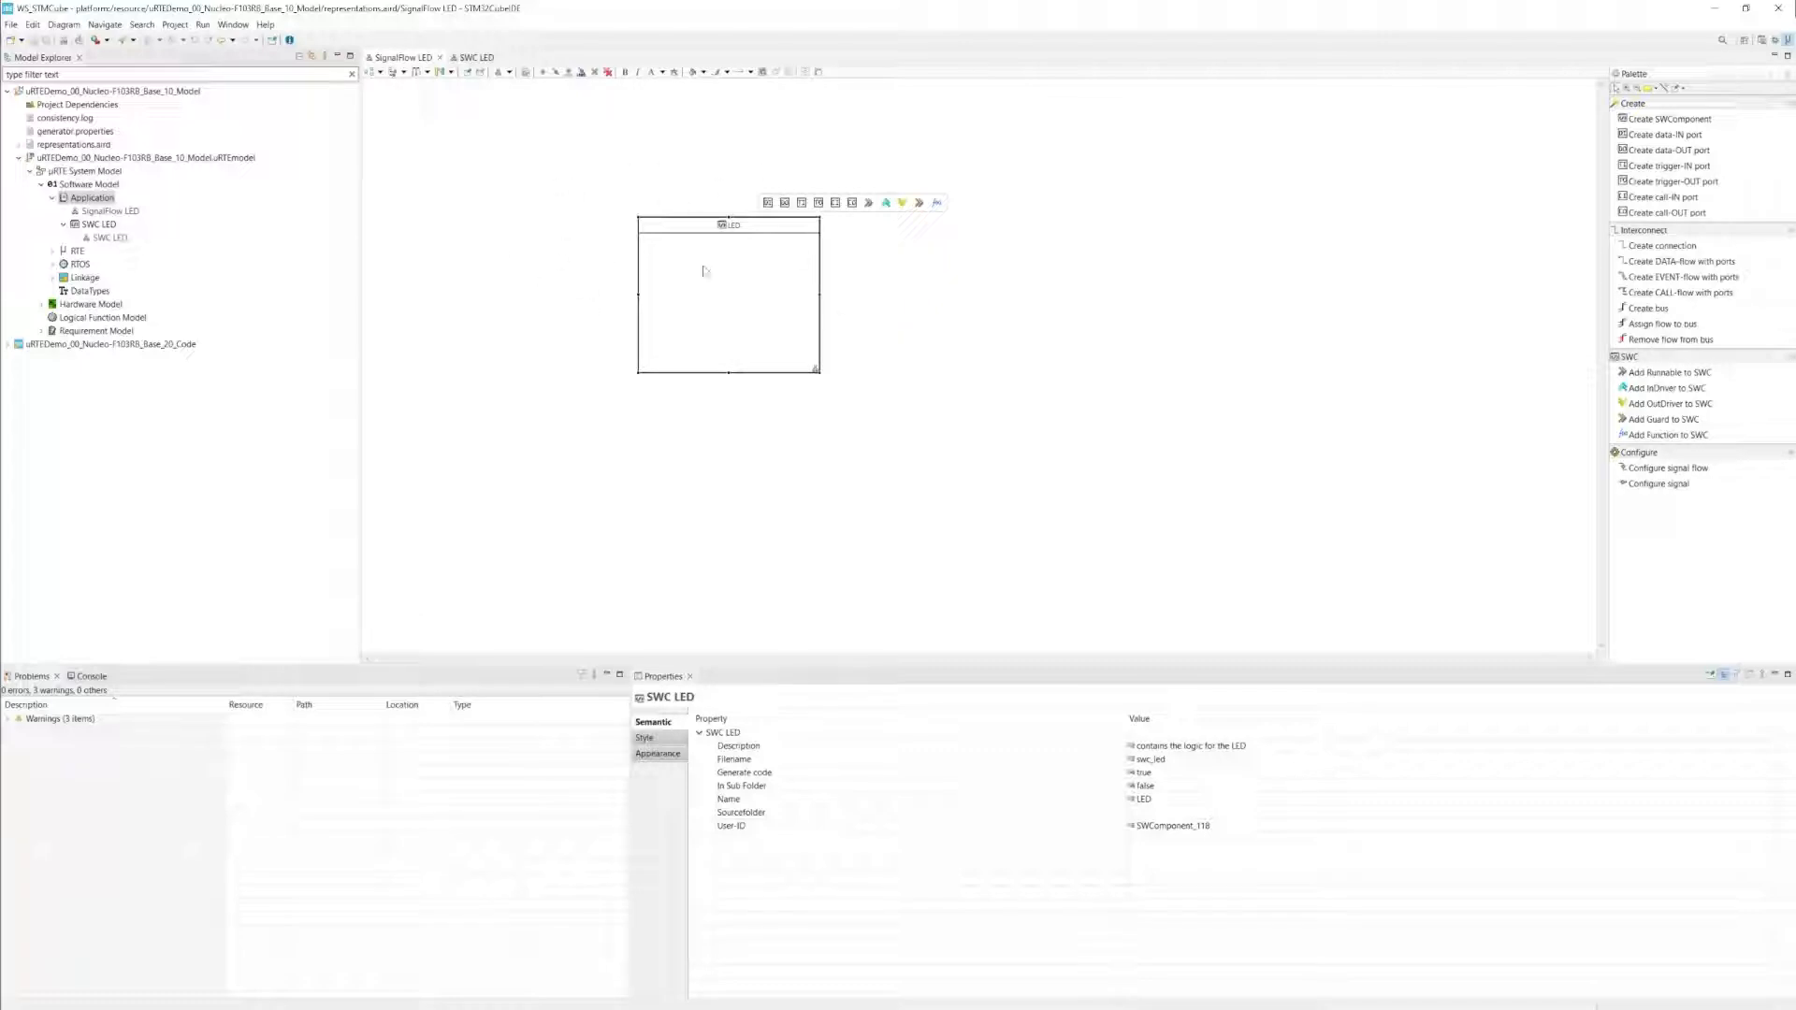
mouse_move(839, 339)
right_click(774, 295)
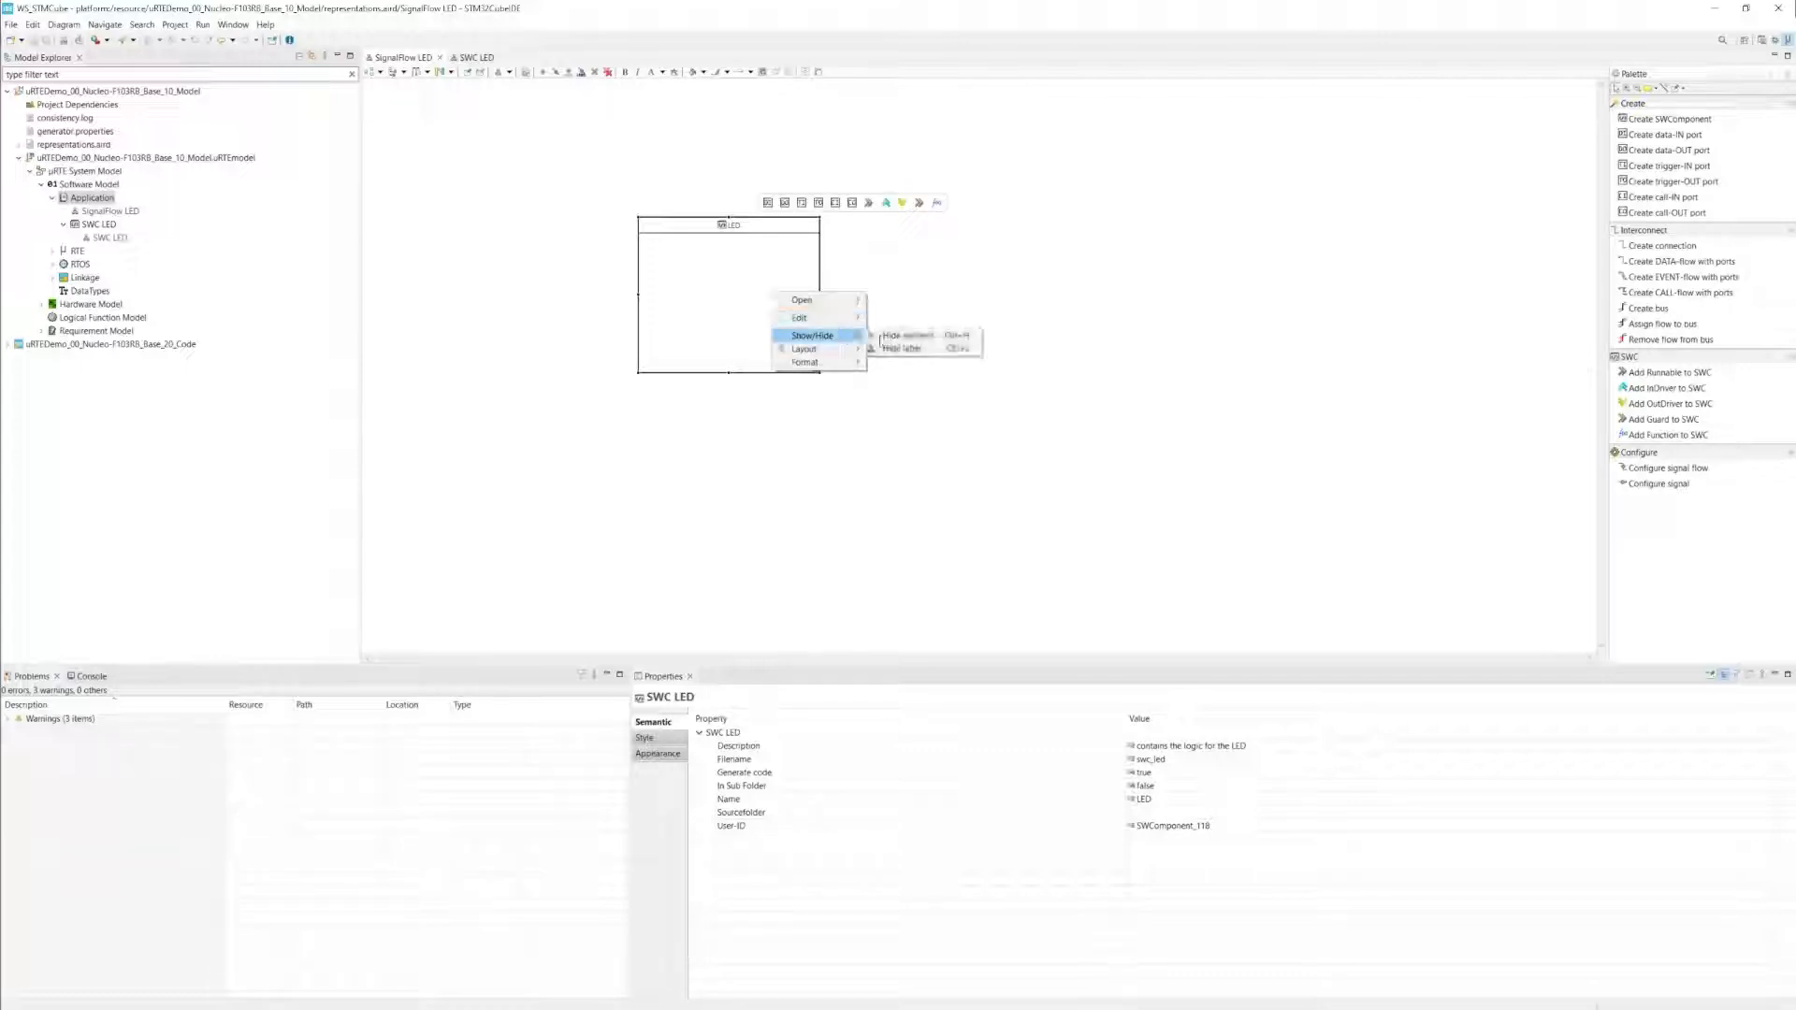
click(918, 336)
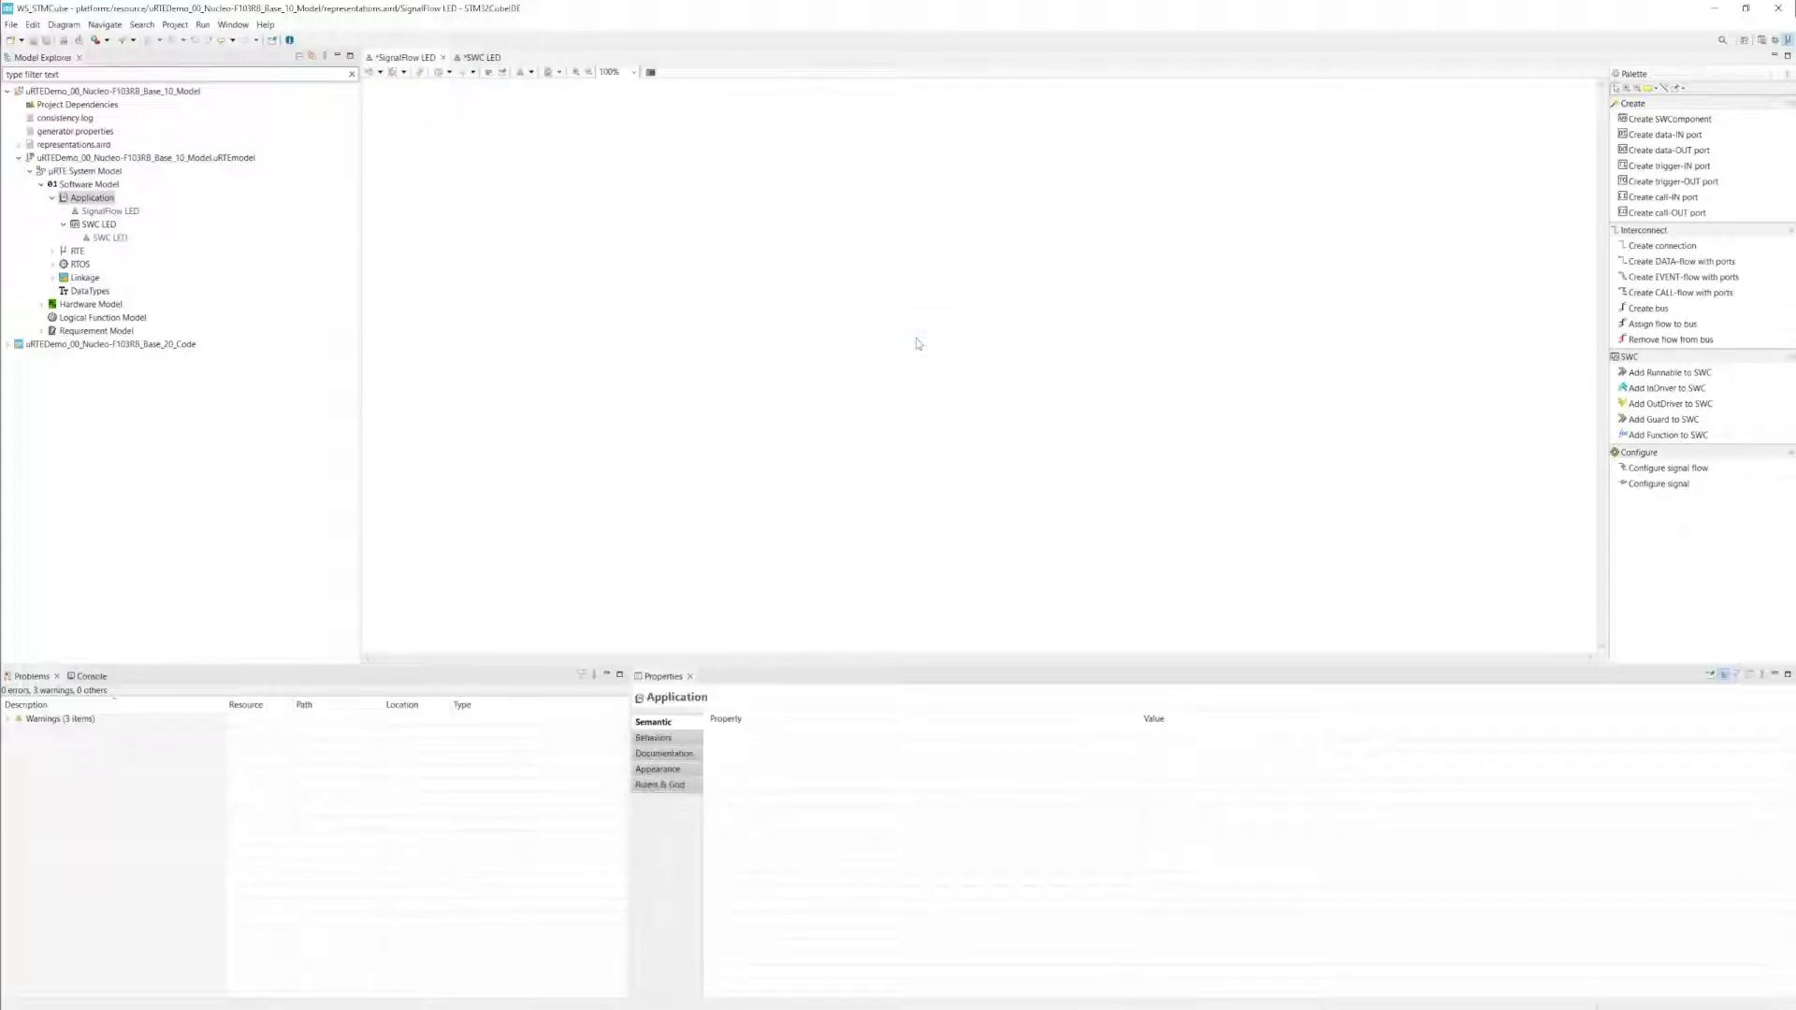
Step: Make the hidden SWC LED element visible again on the SignalFlow LED diagram through the diagram elements visibility settings
mouse_move(918, 343)
mouse_move(754, 284)
right_click(720, 242)
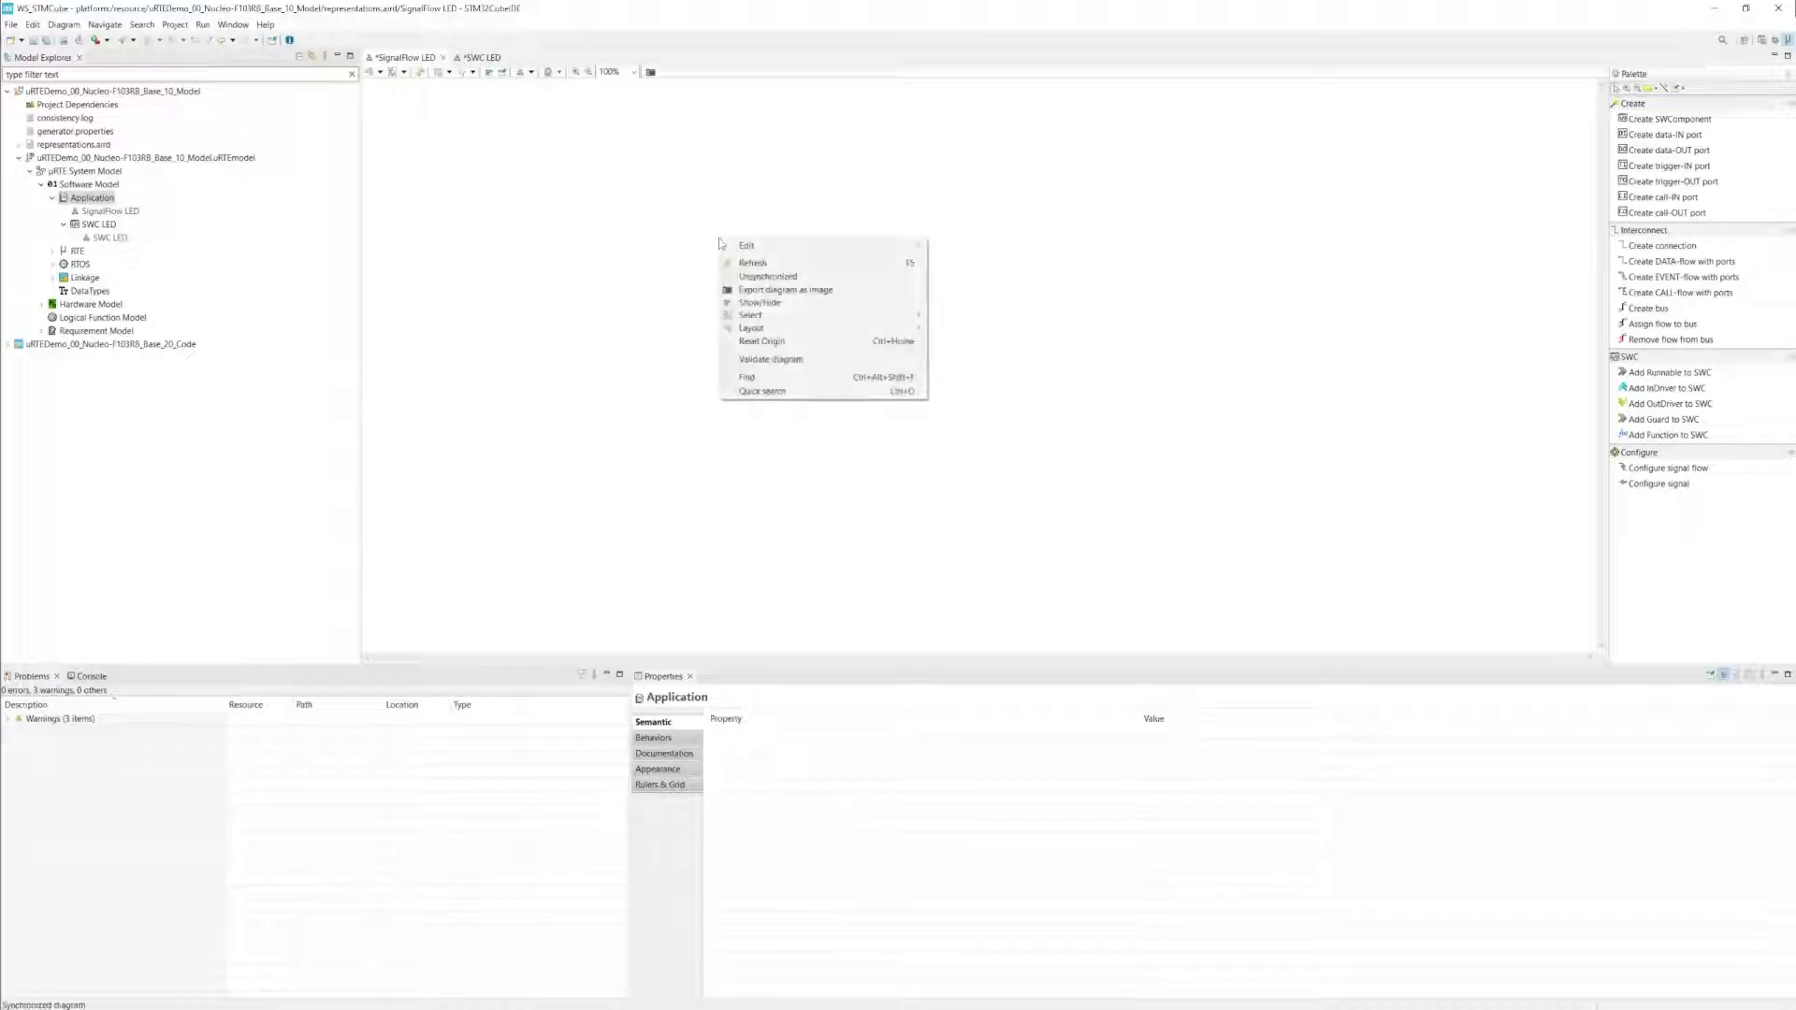
click(875, 304)
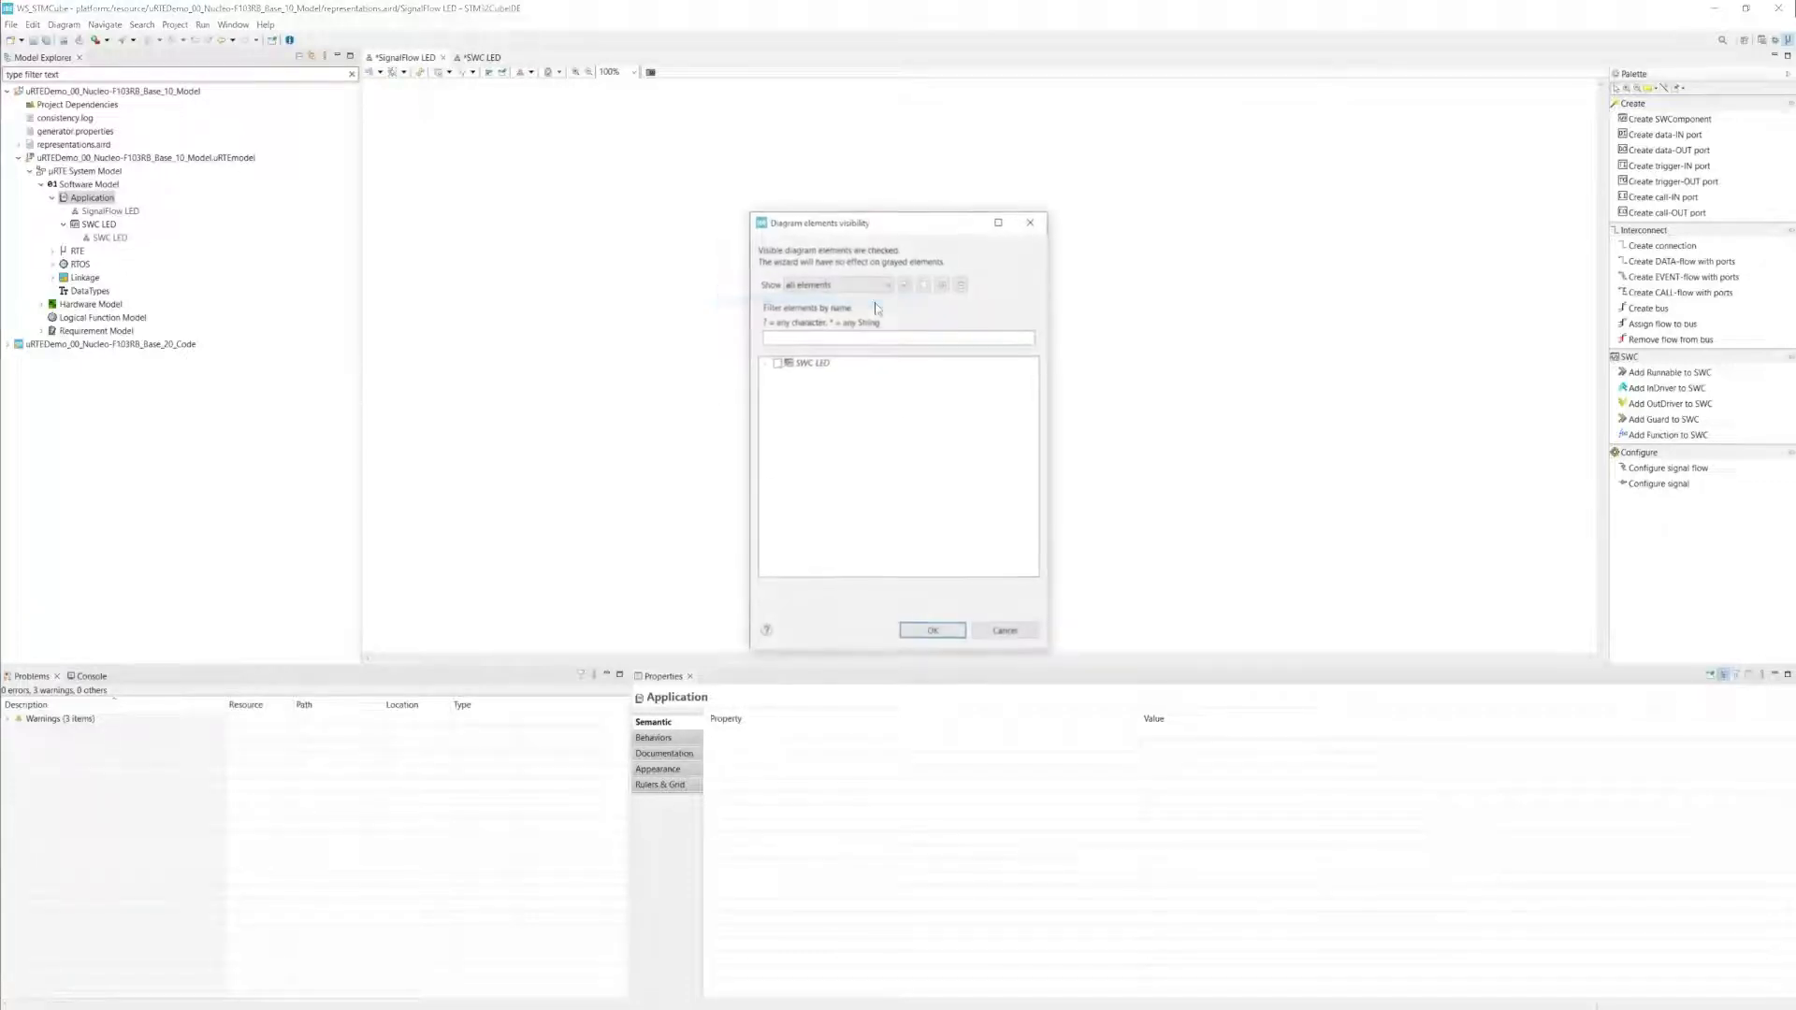
click(776, 363)
click(939, 631)
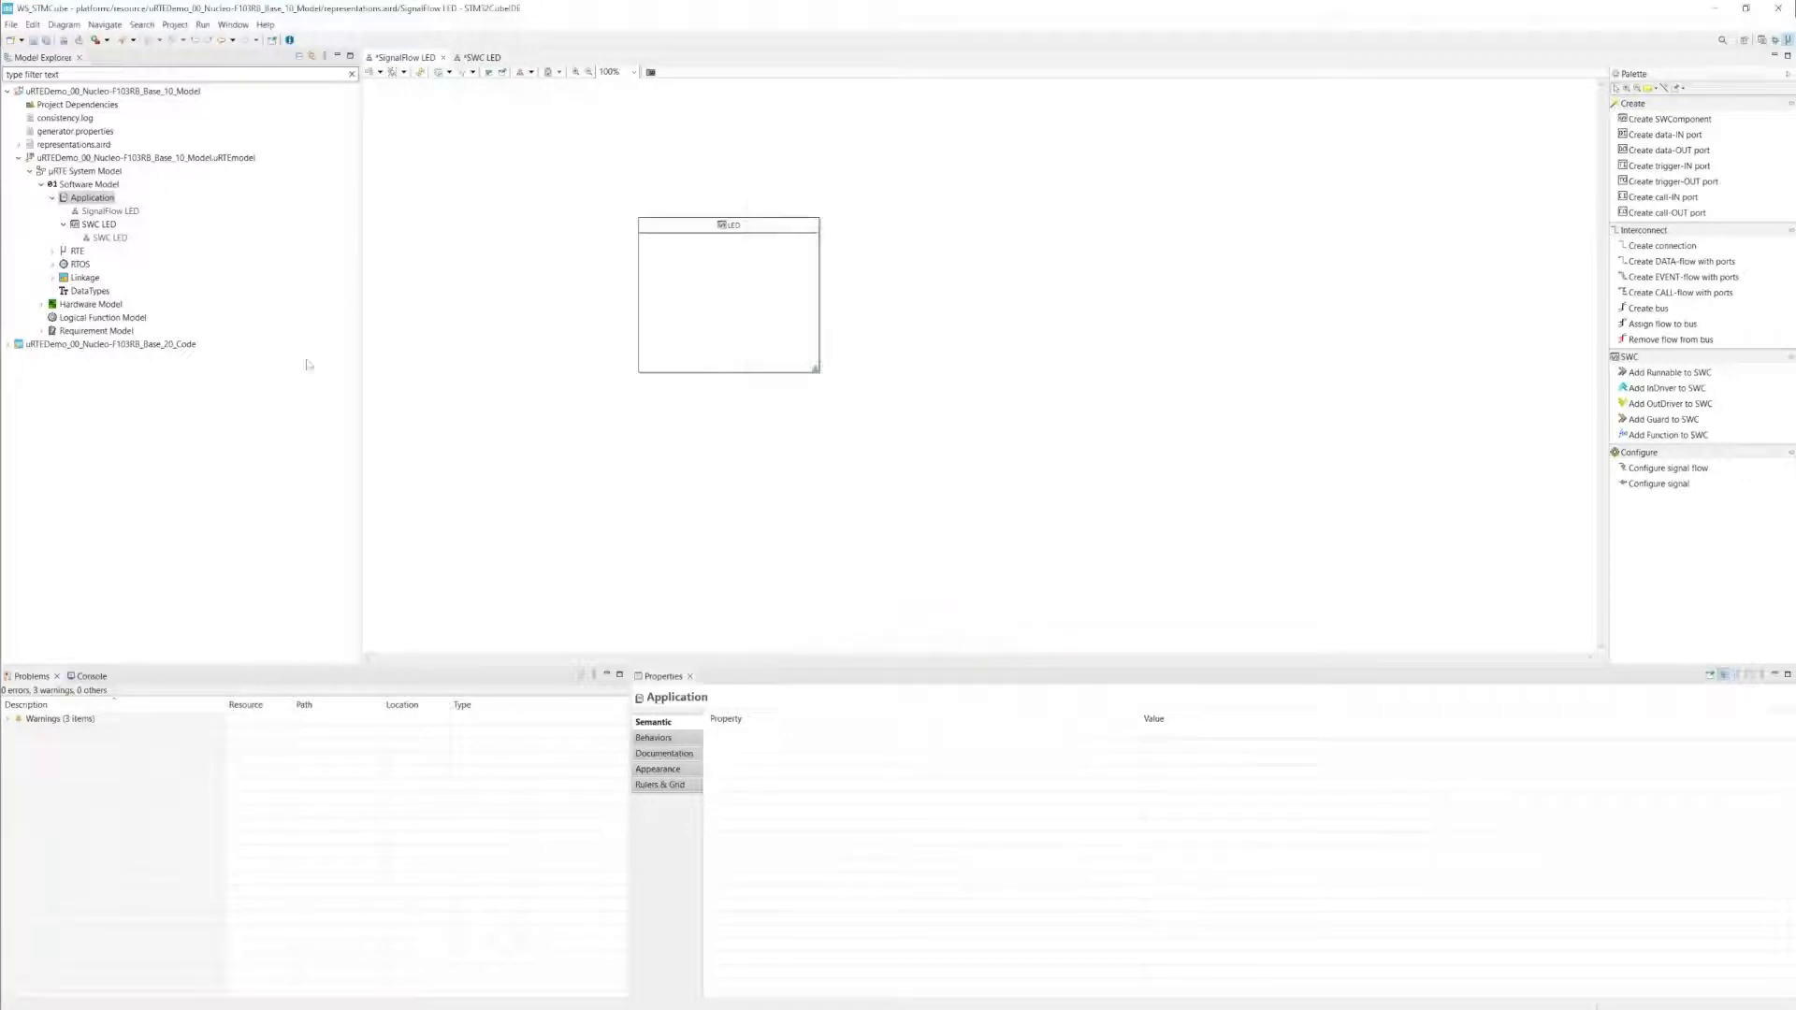
Step: Save the SignalFlow LED diagram, and widen and reposition the LED component box on the SWC LED diagram
key(ctrl+s)
click(474, 58)
click(542, 269)
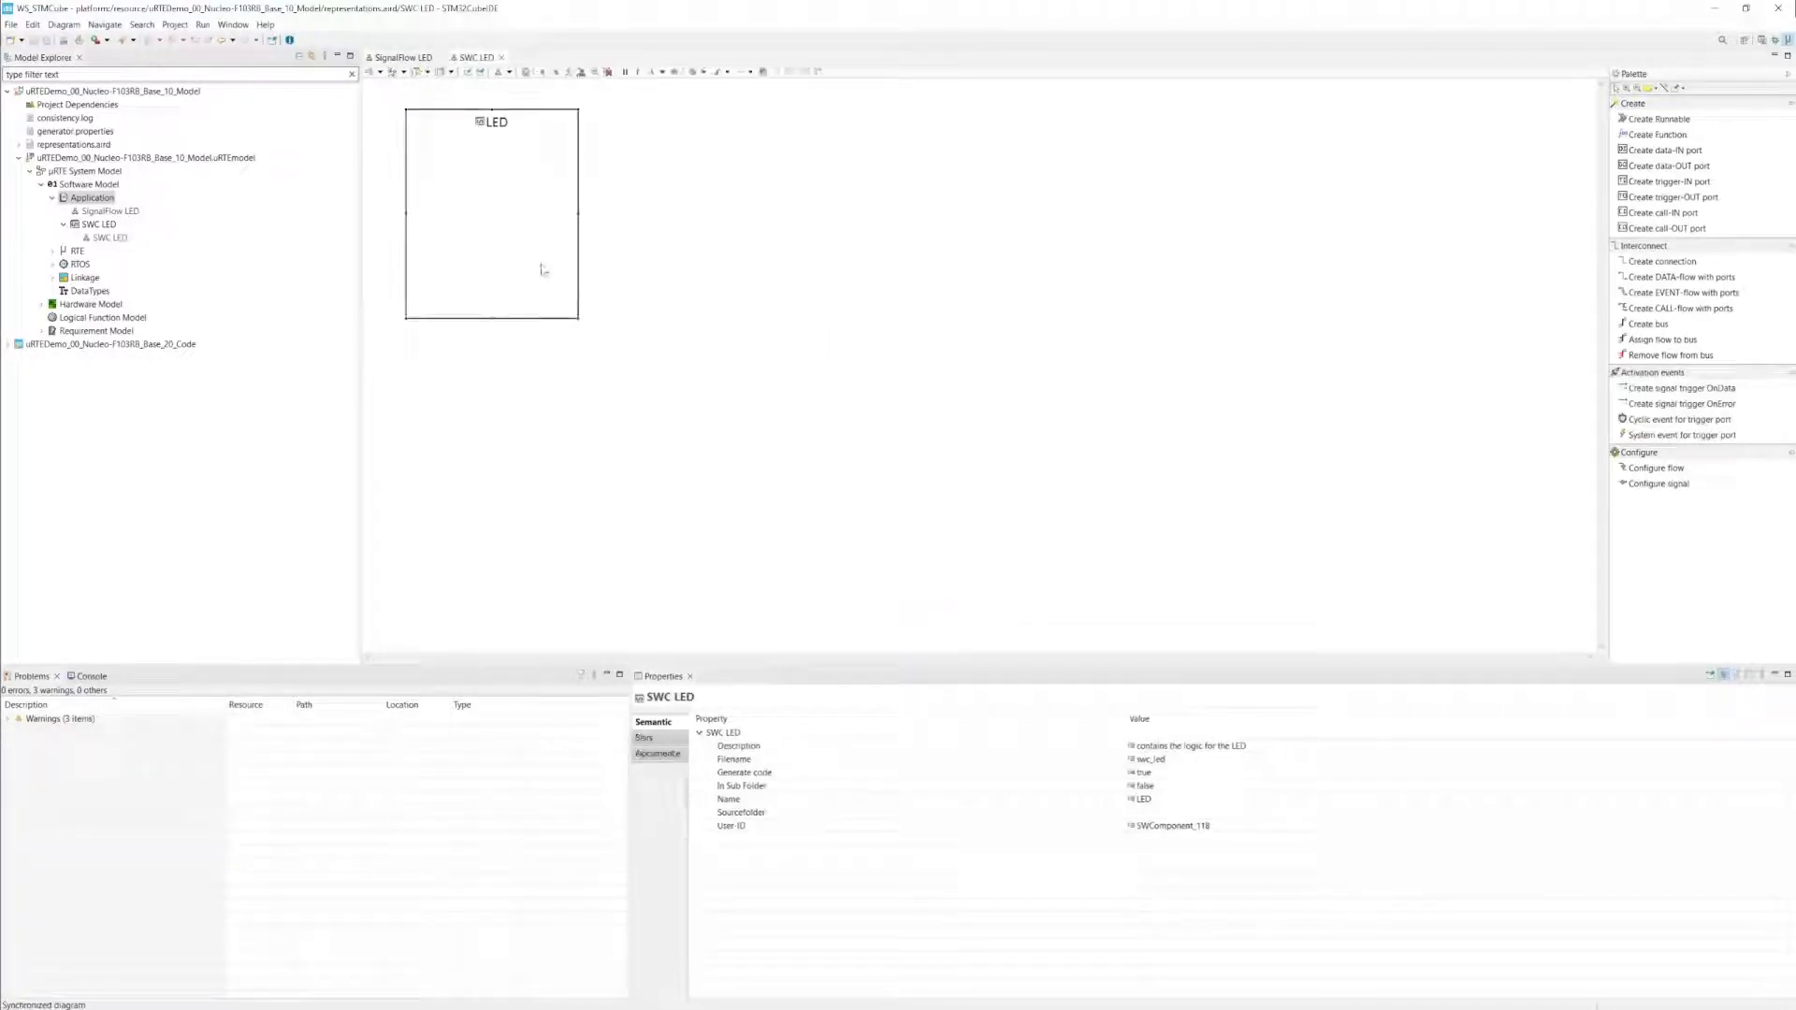
drag(496, 204, 1009, 290)
Step: Draw a new runnable inside the LED component with name run_LED and description "controls the LED"
click(1659, 120)
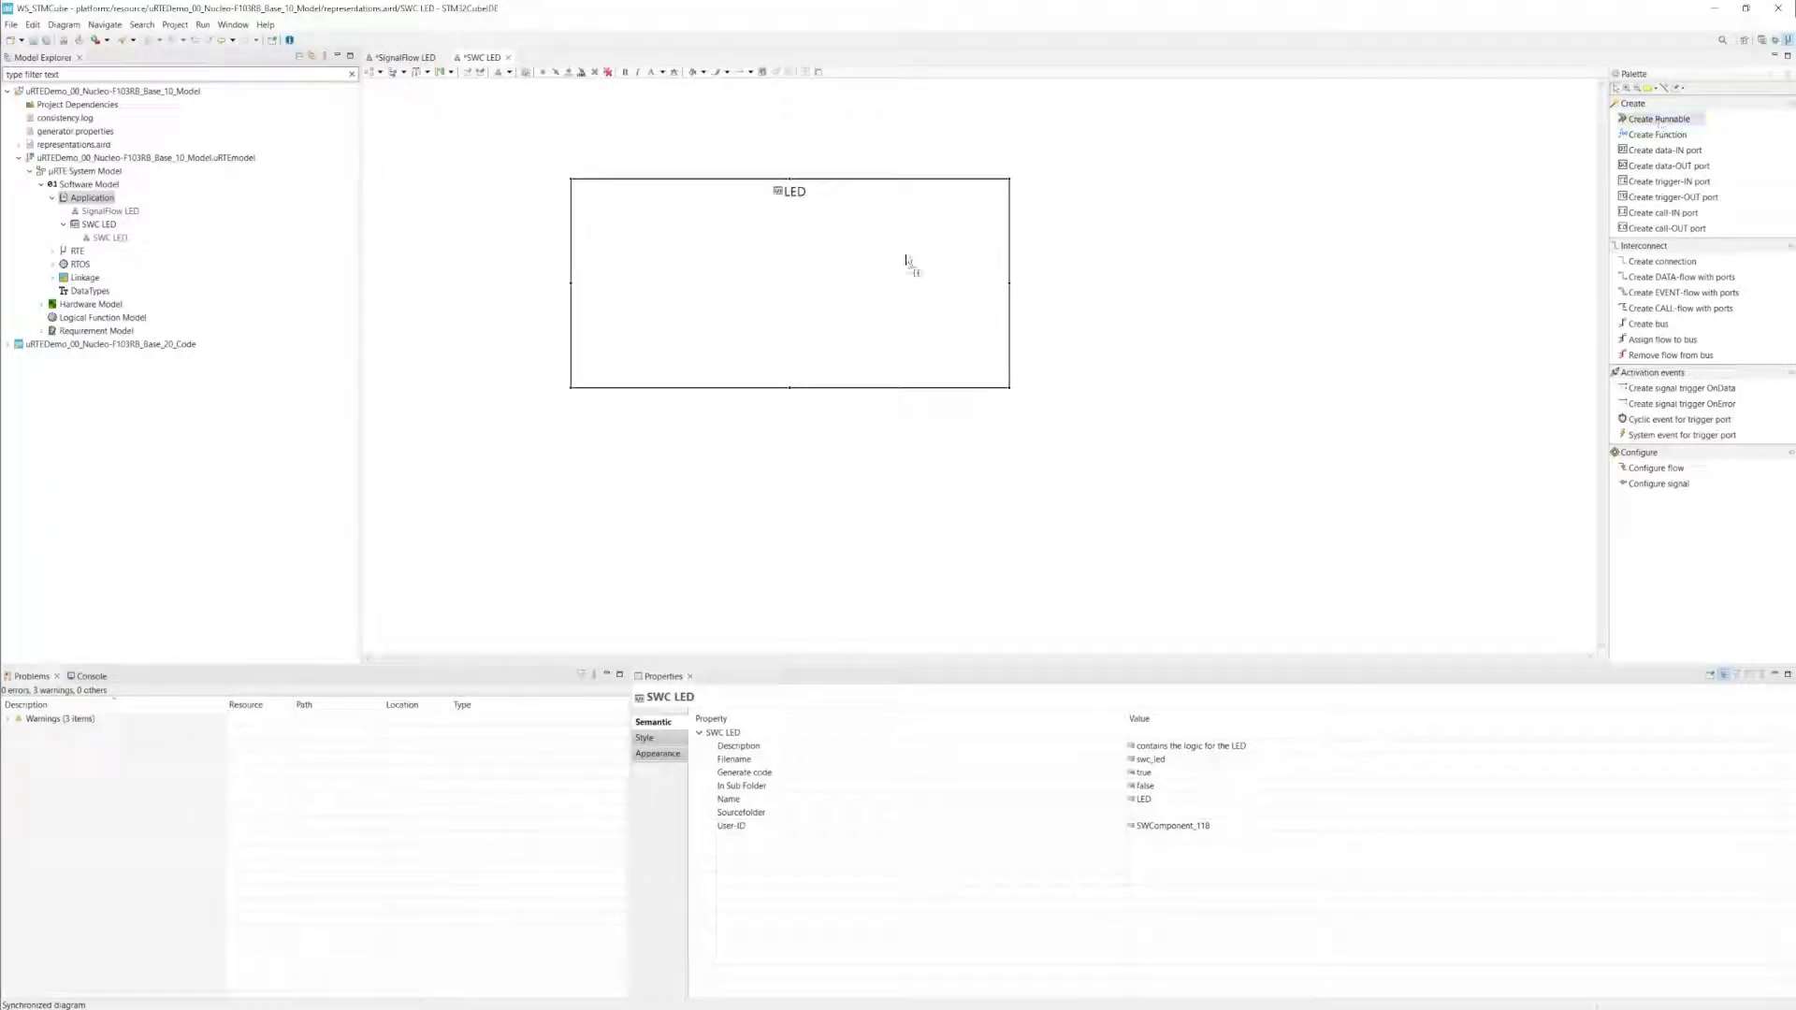
drag(710, 235, 889, 300)
text(run_LED)
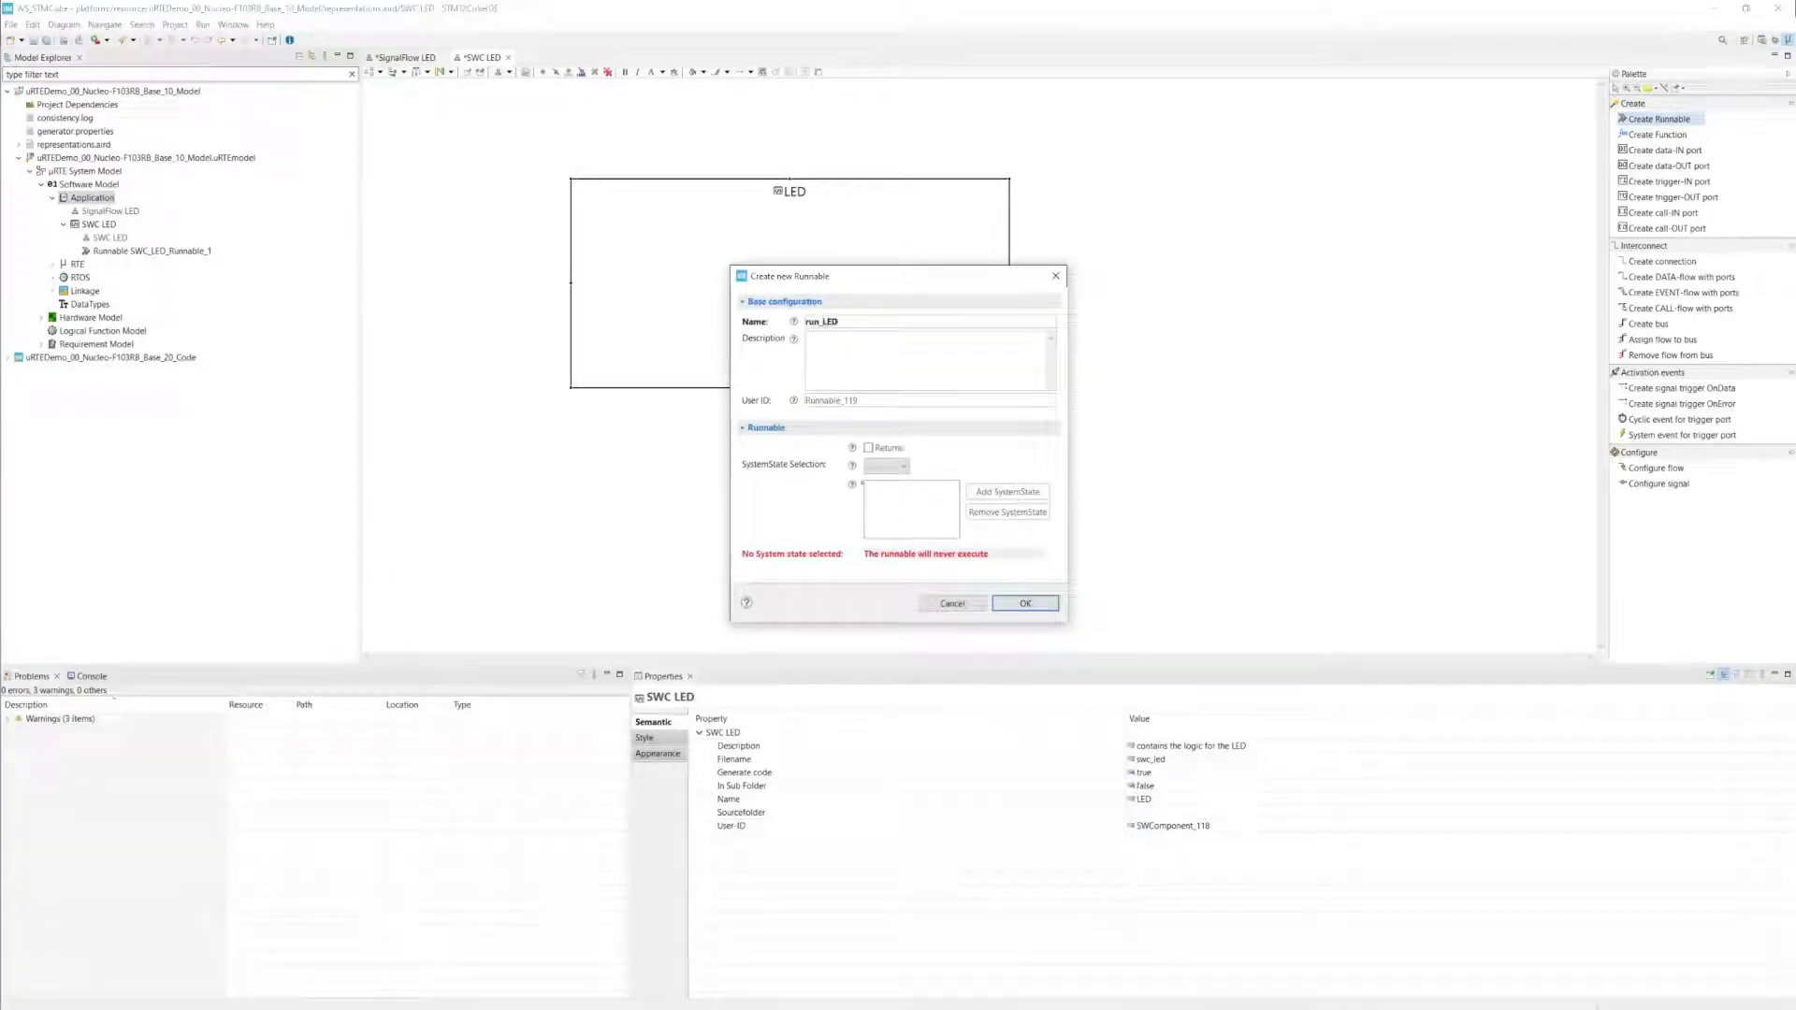
drag(862, 279, 1145, 293)
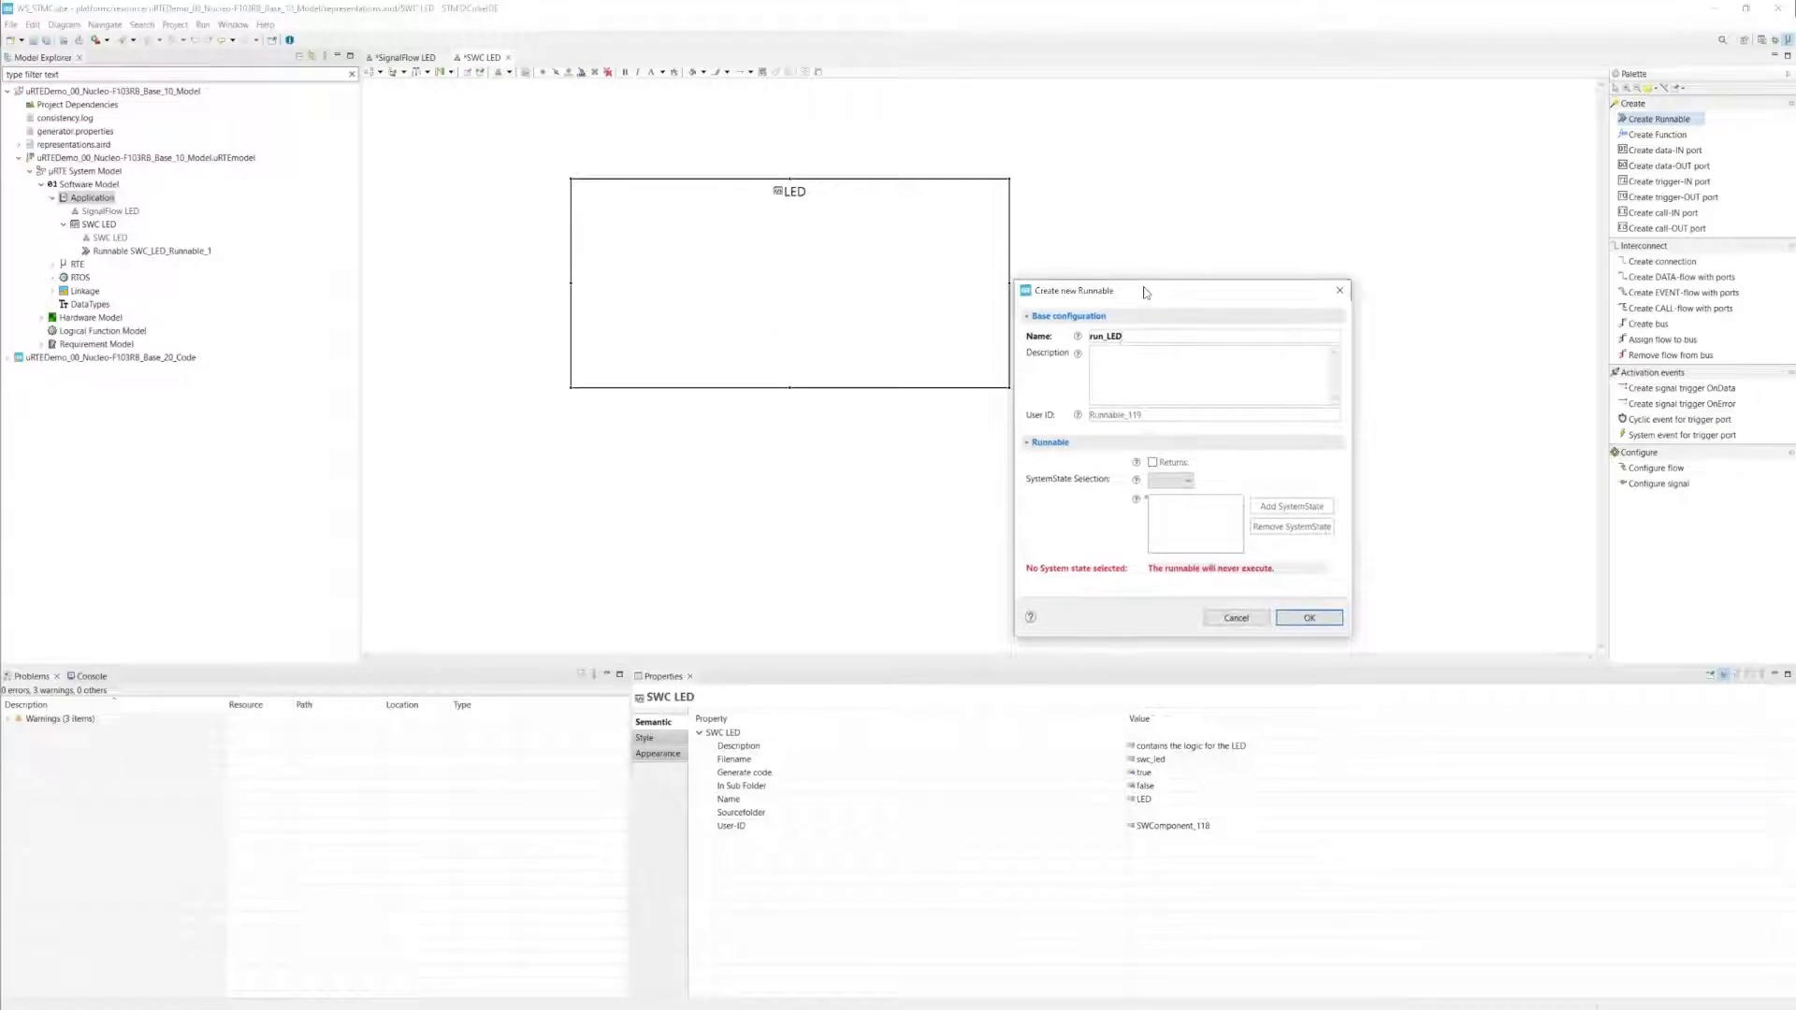
click(1153, 360)
text(controls the LED)
Step: Assign the Default system state to the run_LED runnable and finish creating it
click(1189, 482)
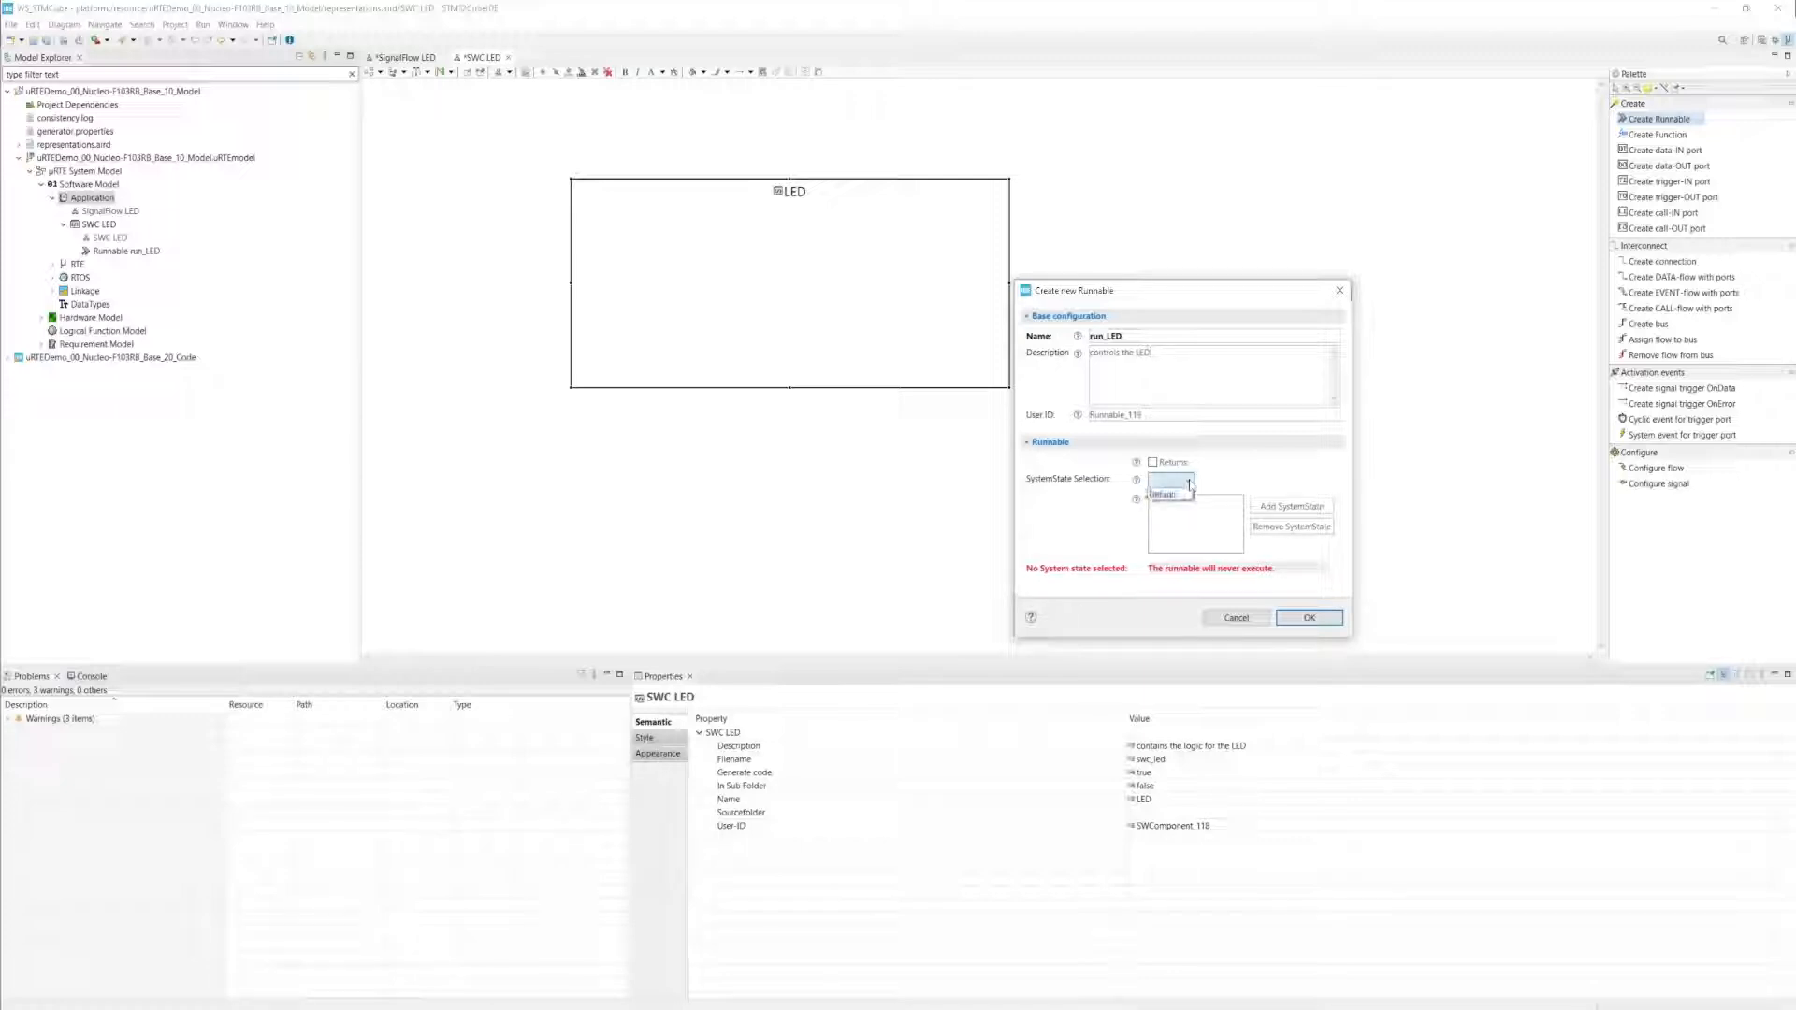
click(1165, 494)
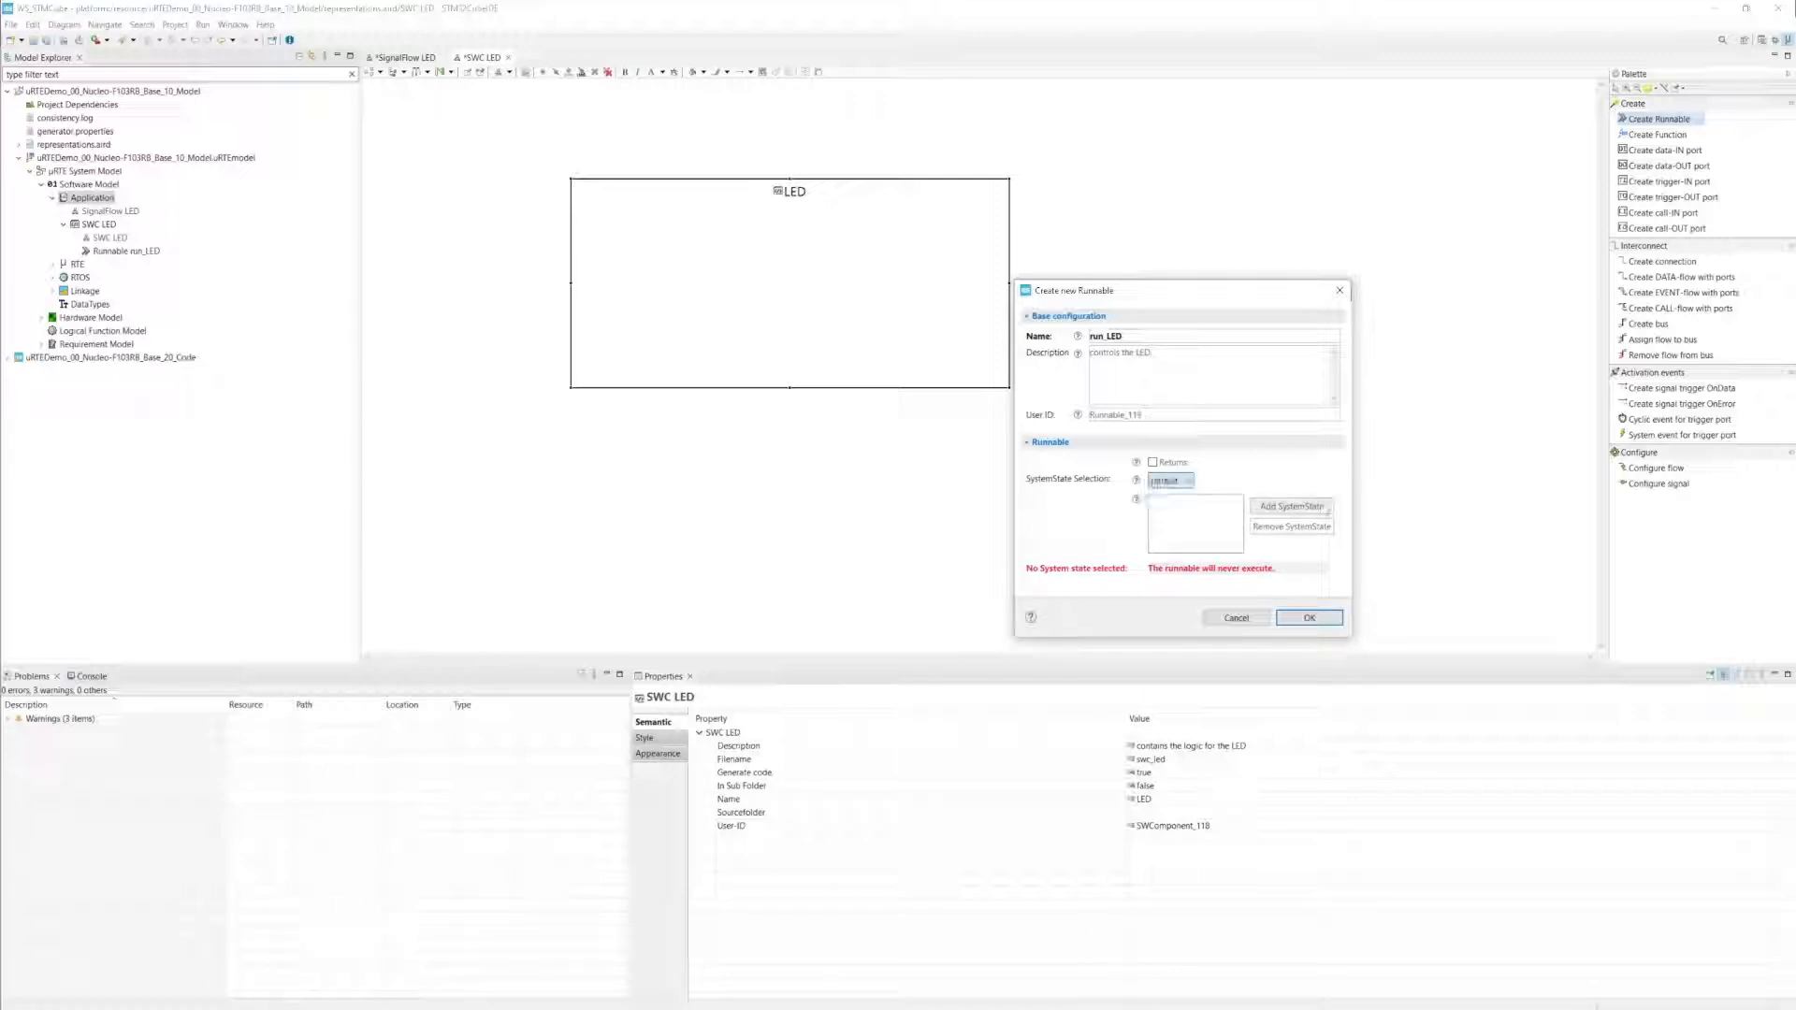
click(1292, 506)
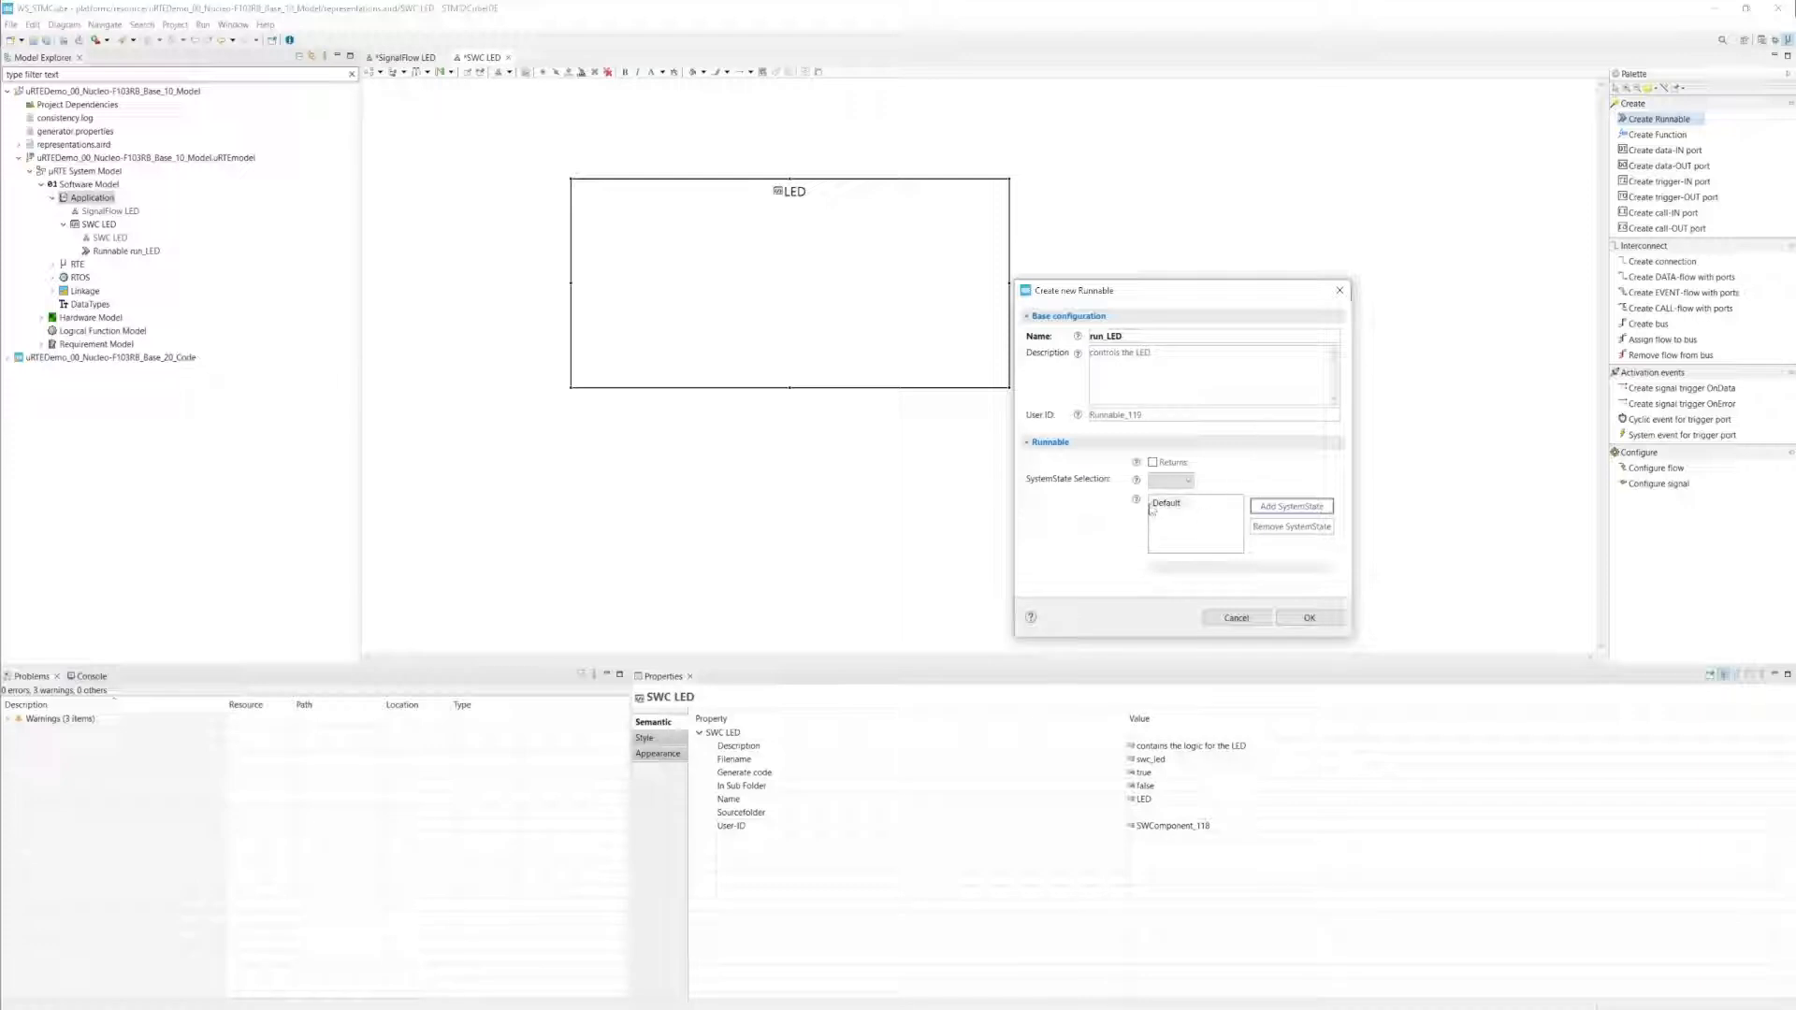
click(1308, 619)
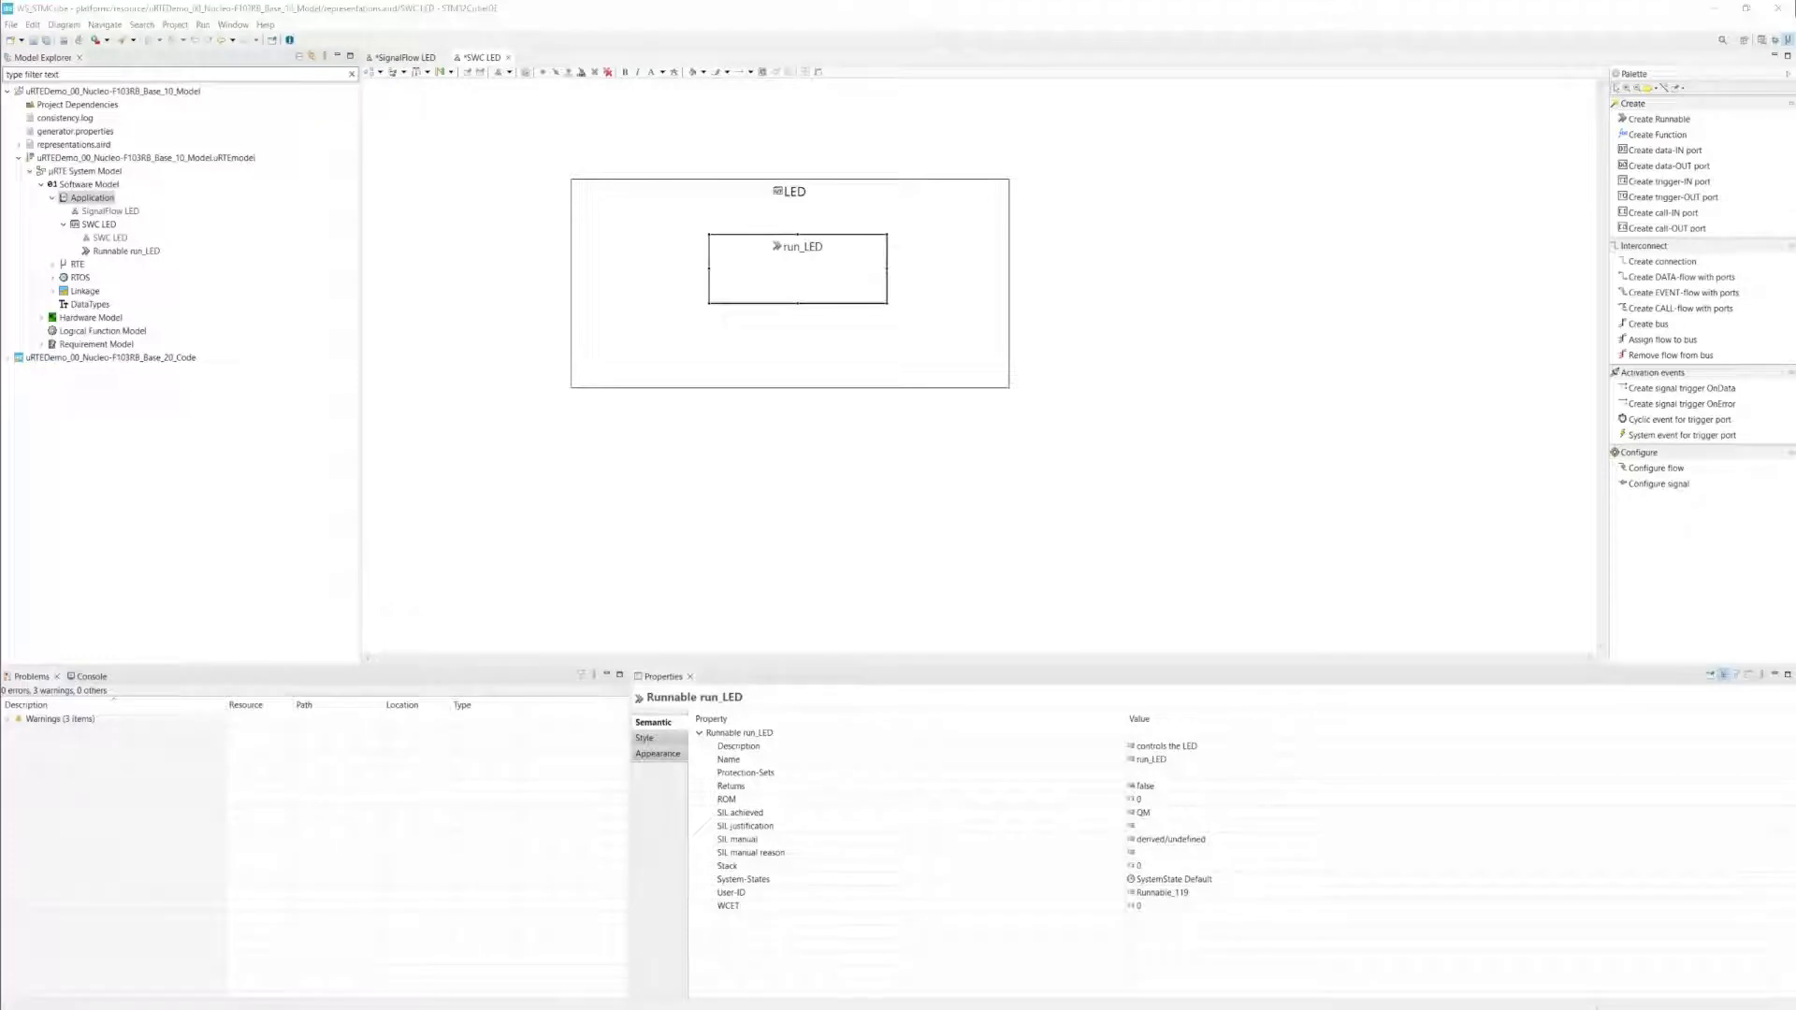
Step: Add a trigger-IN port on the left edge of run_LED, named Runnable_run_LED_Tick and assigned to task LED
click(1652, 187)
click(720, 273)
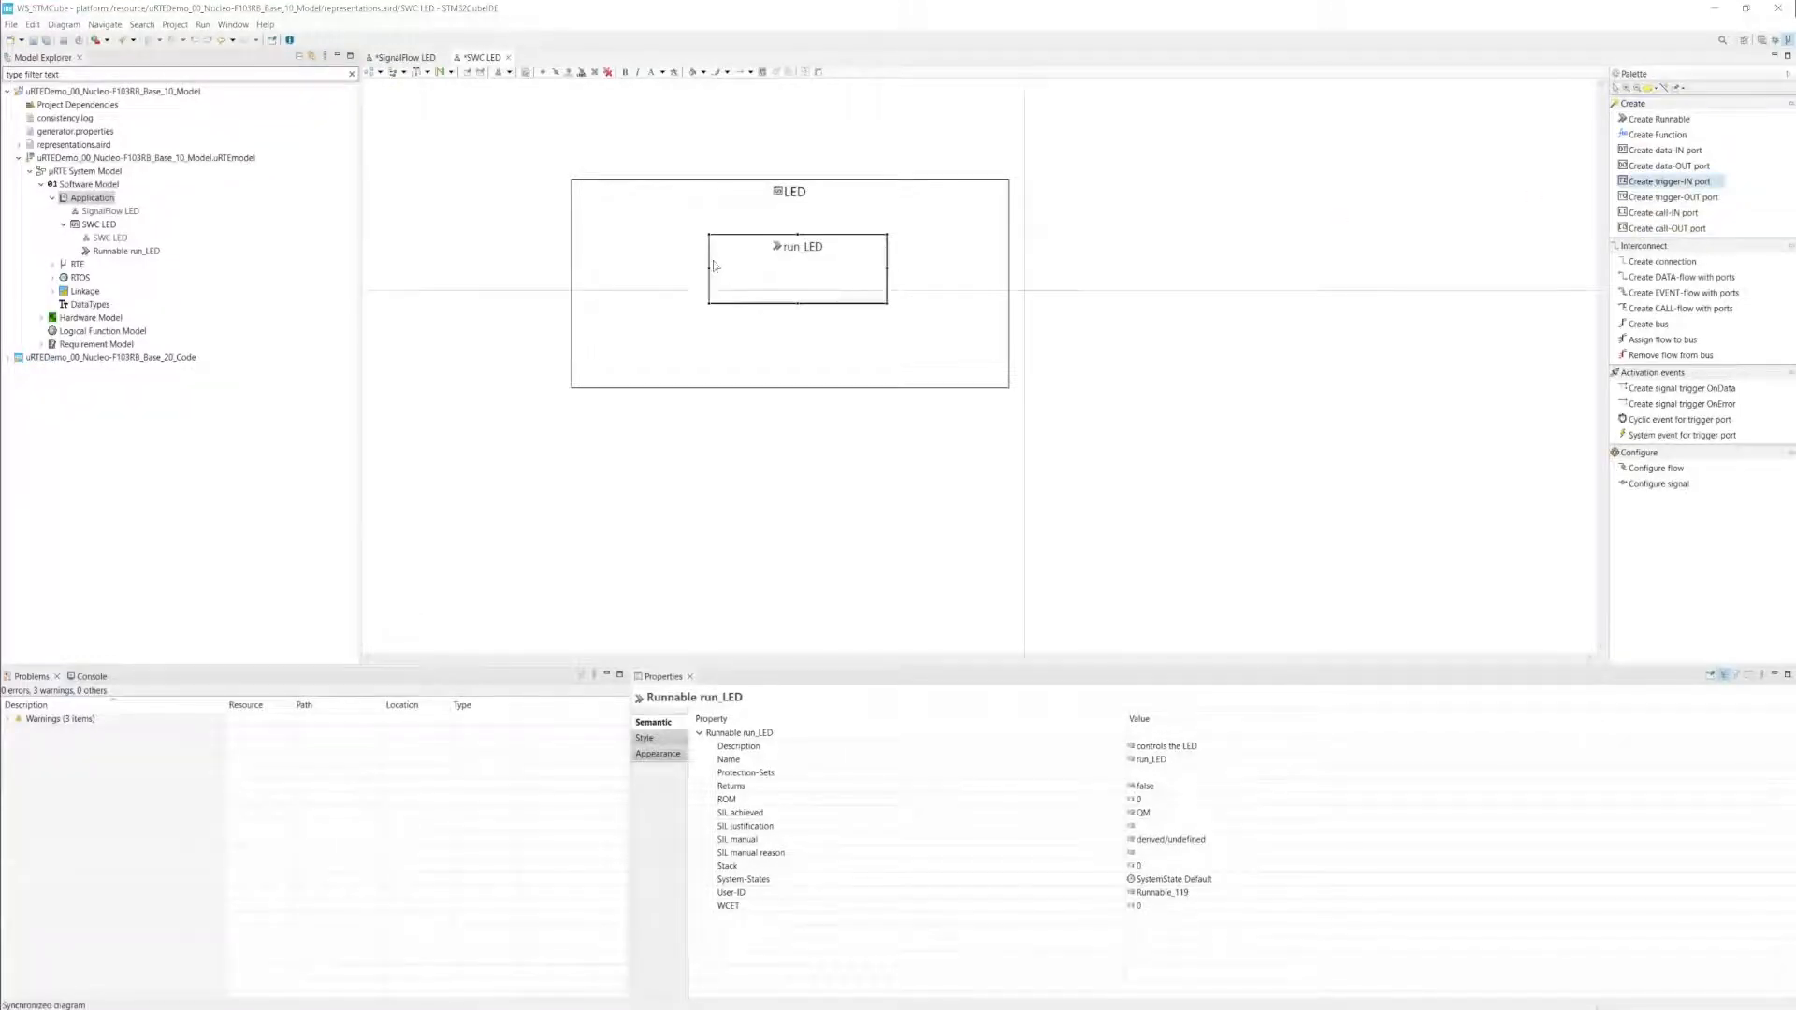
drag(984, 387, 912, 388)
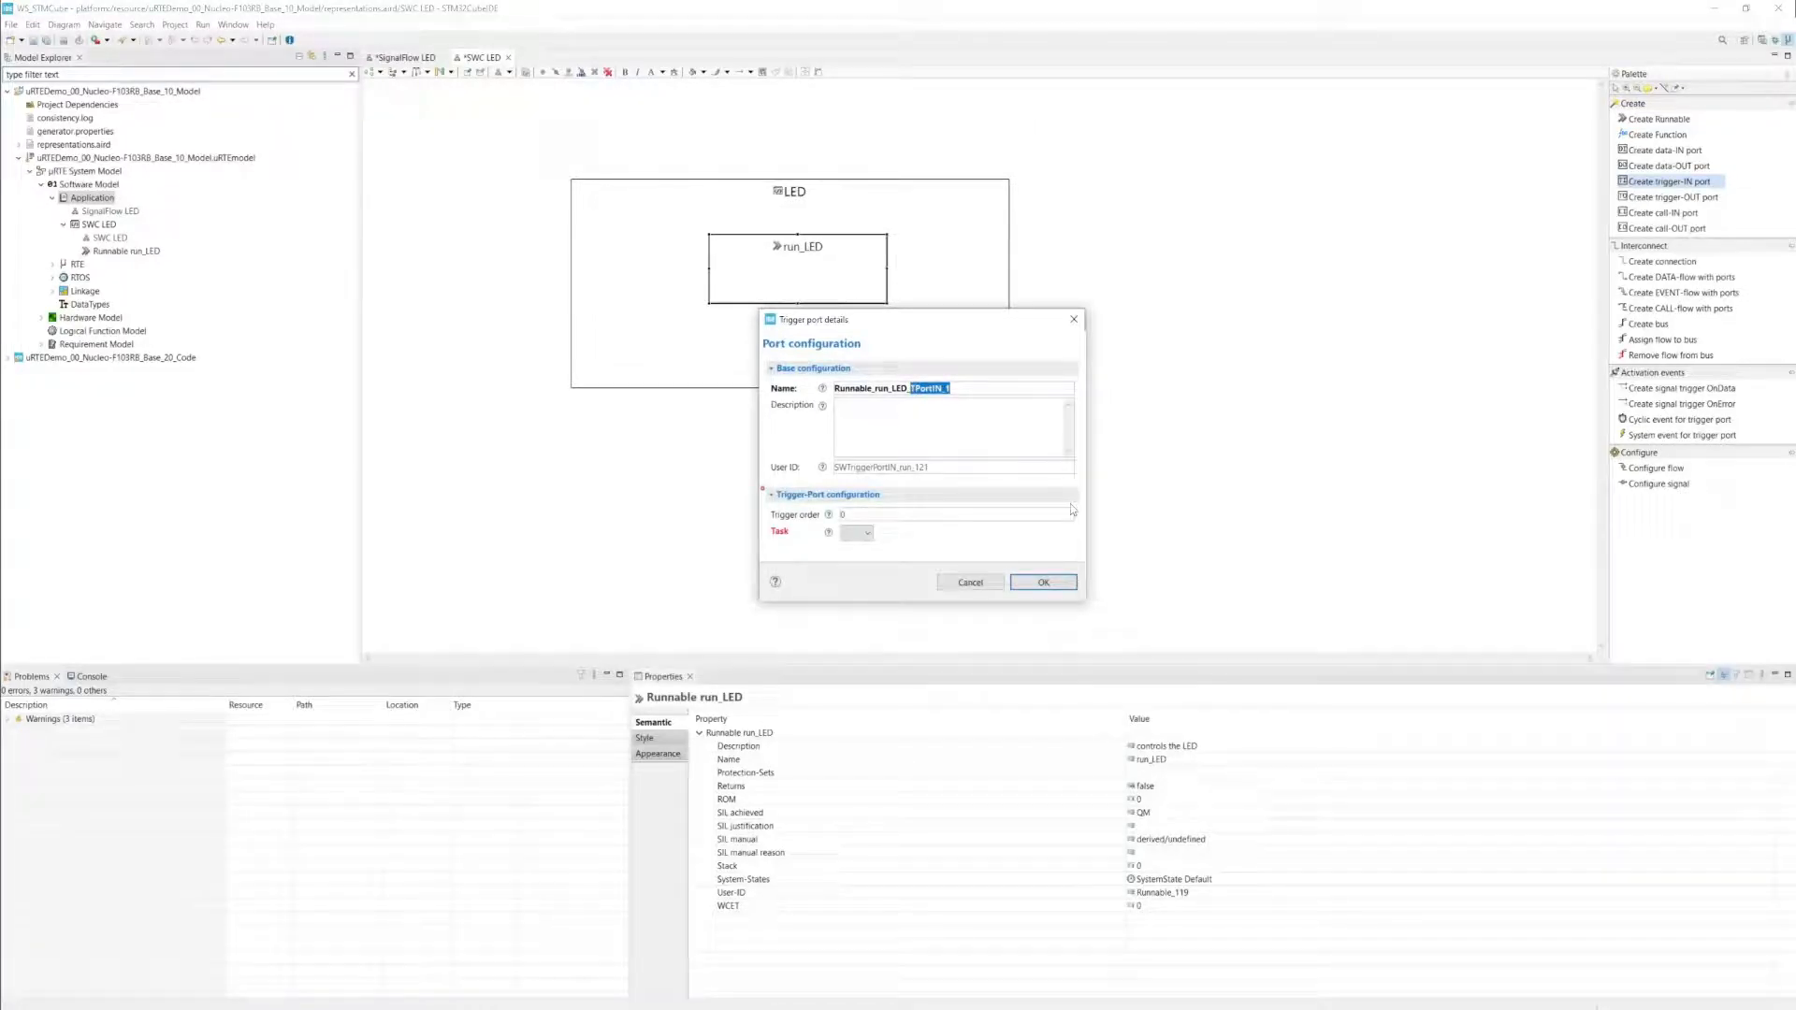
text(Task)
click(856, 532)
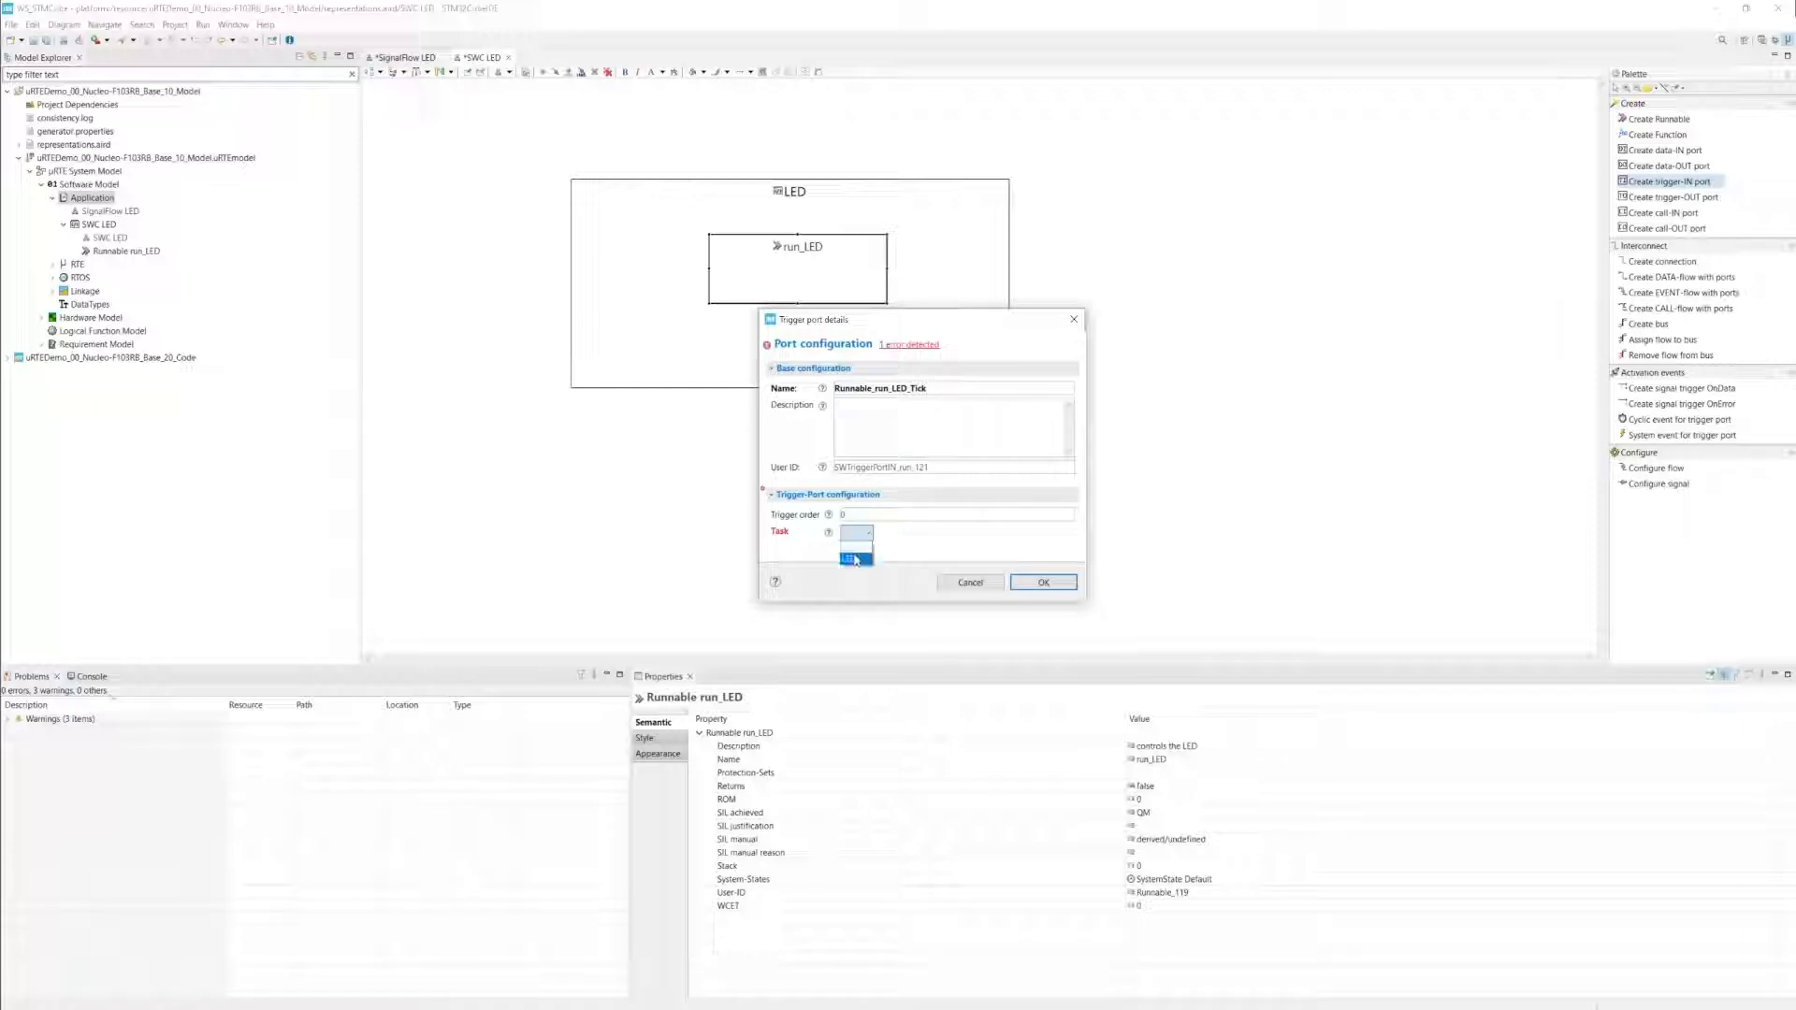
click(854, 548)
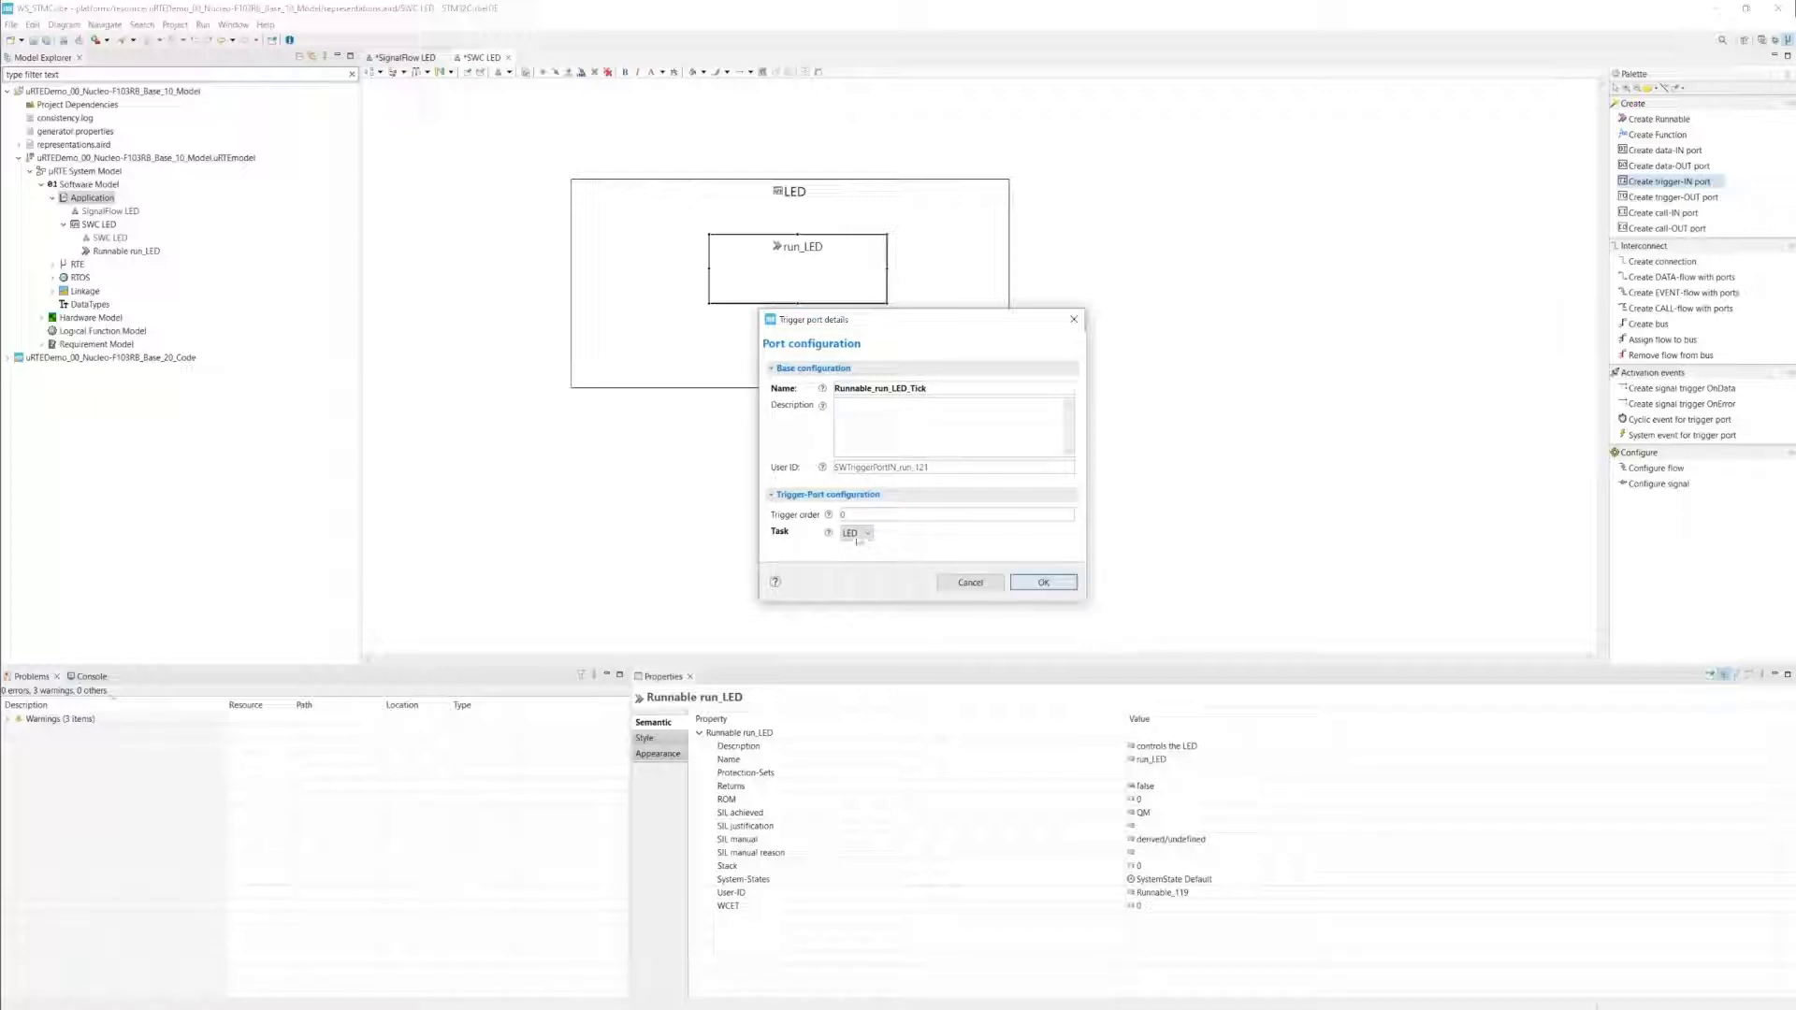
click(1044, 583)
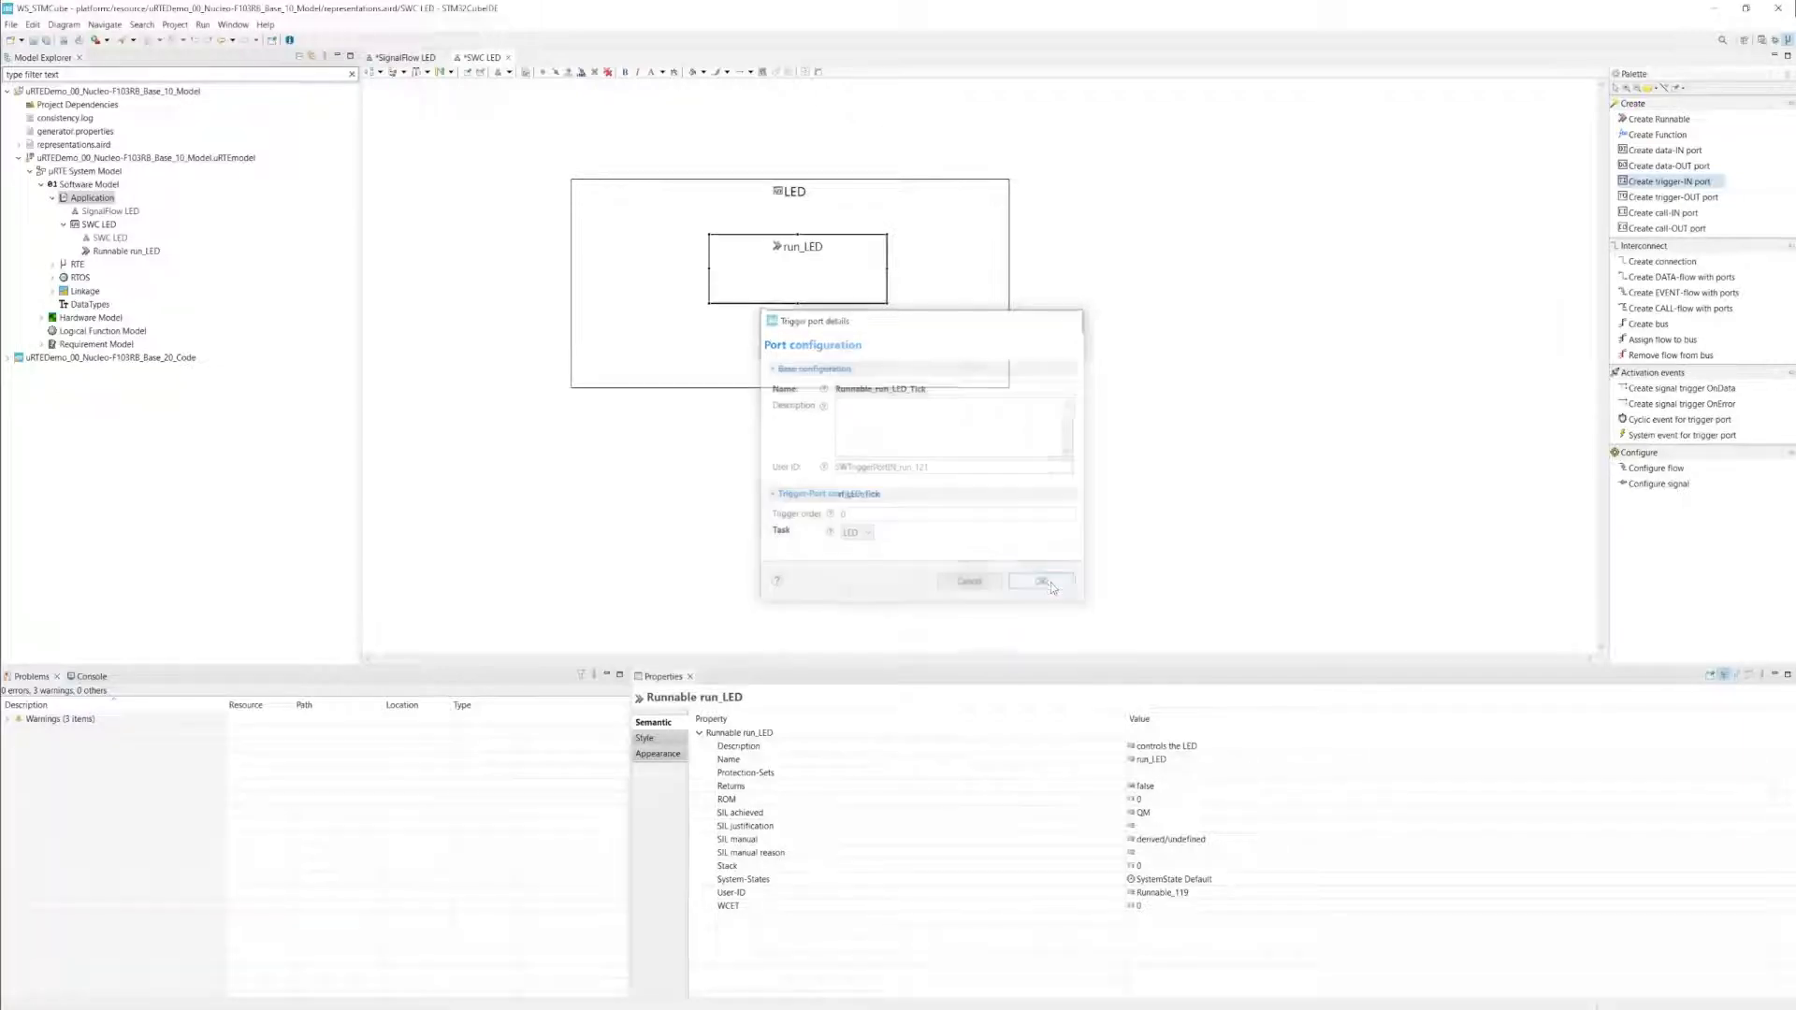
Step: Attach a new cyclic event named "LED Timer" with cycle time 100 to the trigger port of run_LED
click(1676, 419)
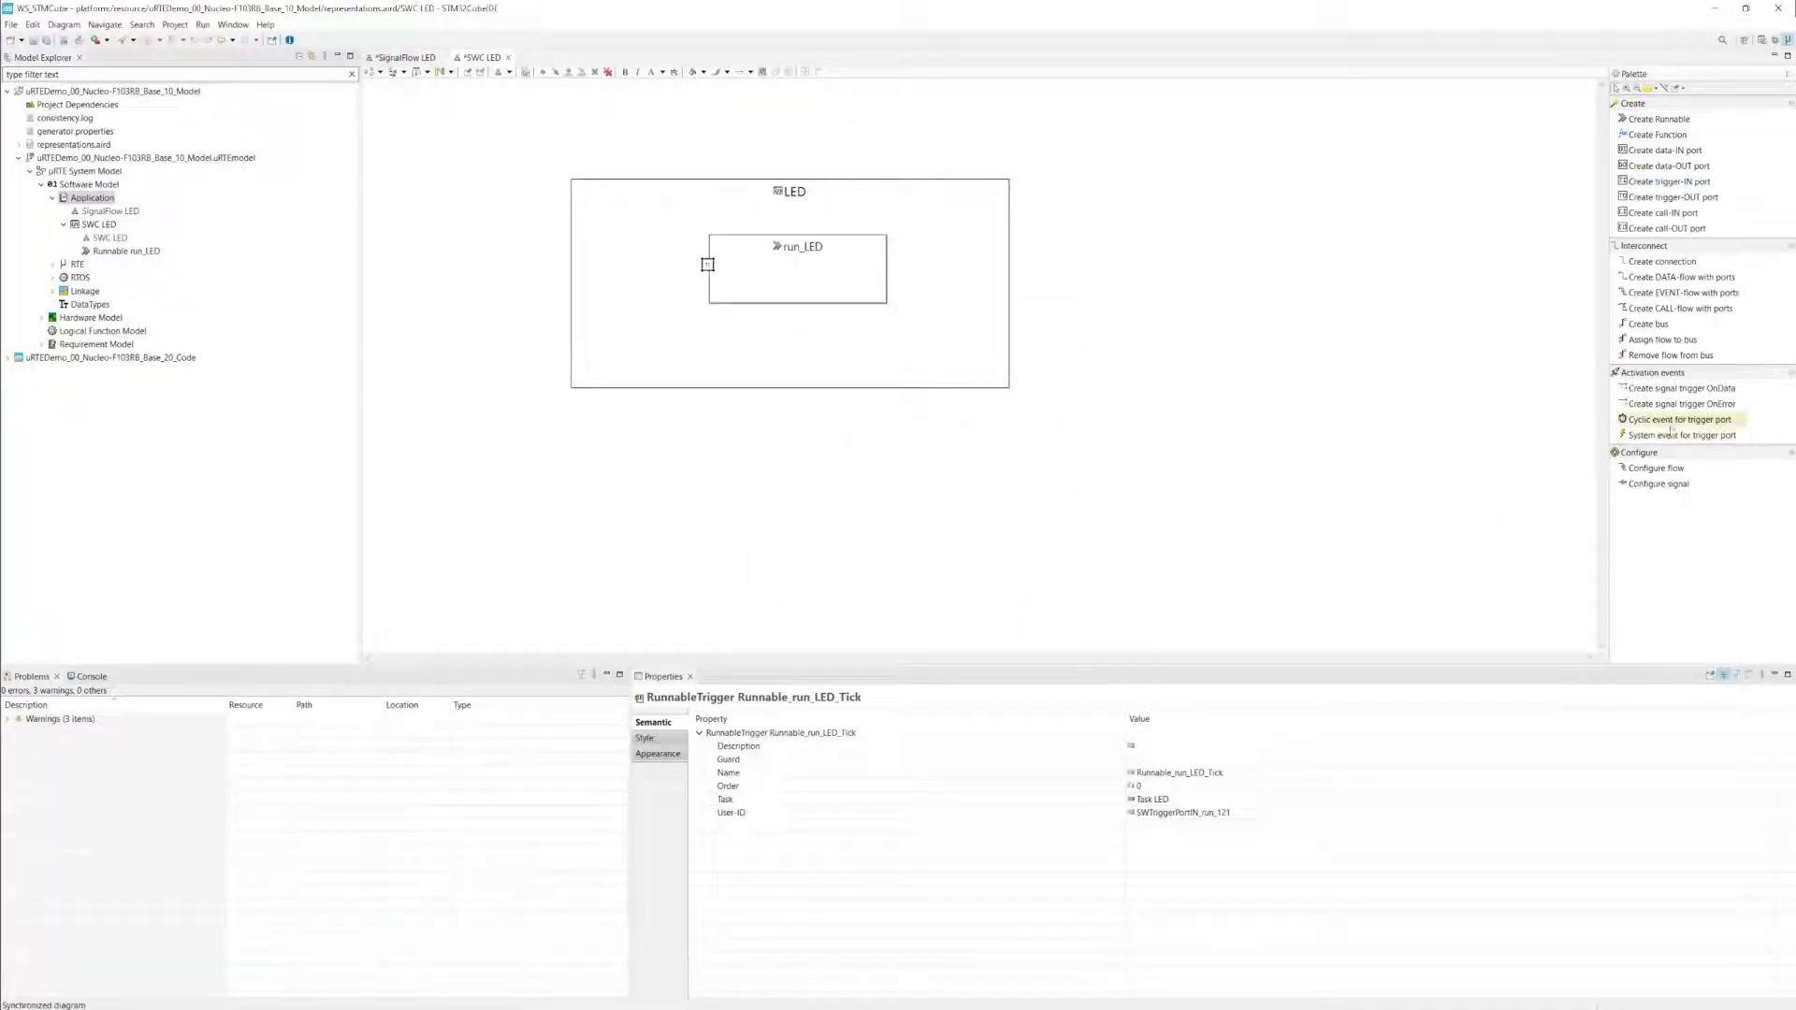
click(708, 271)
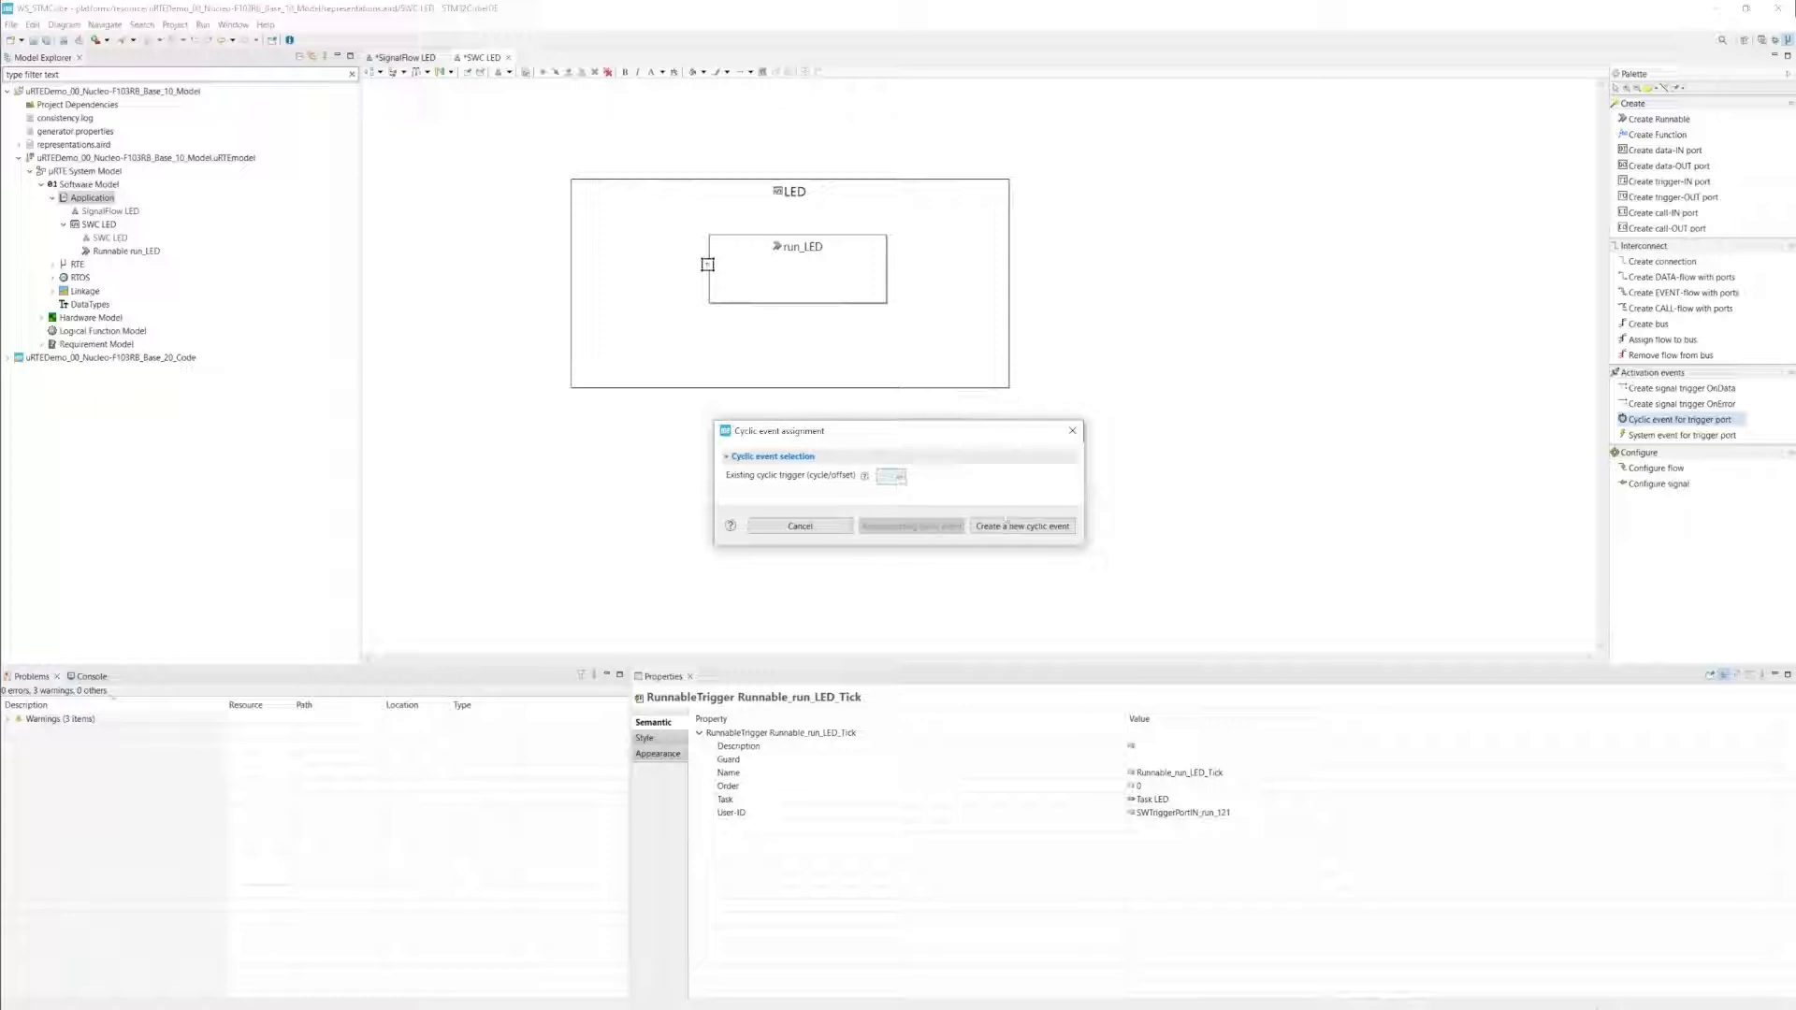
click(1020, 526)
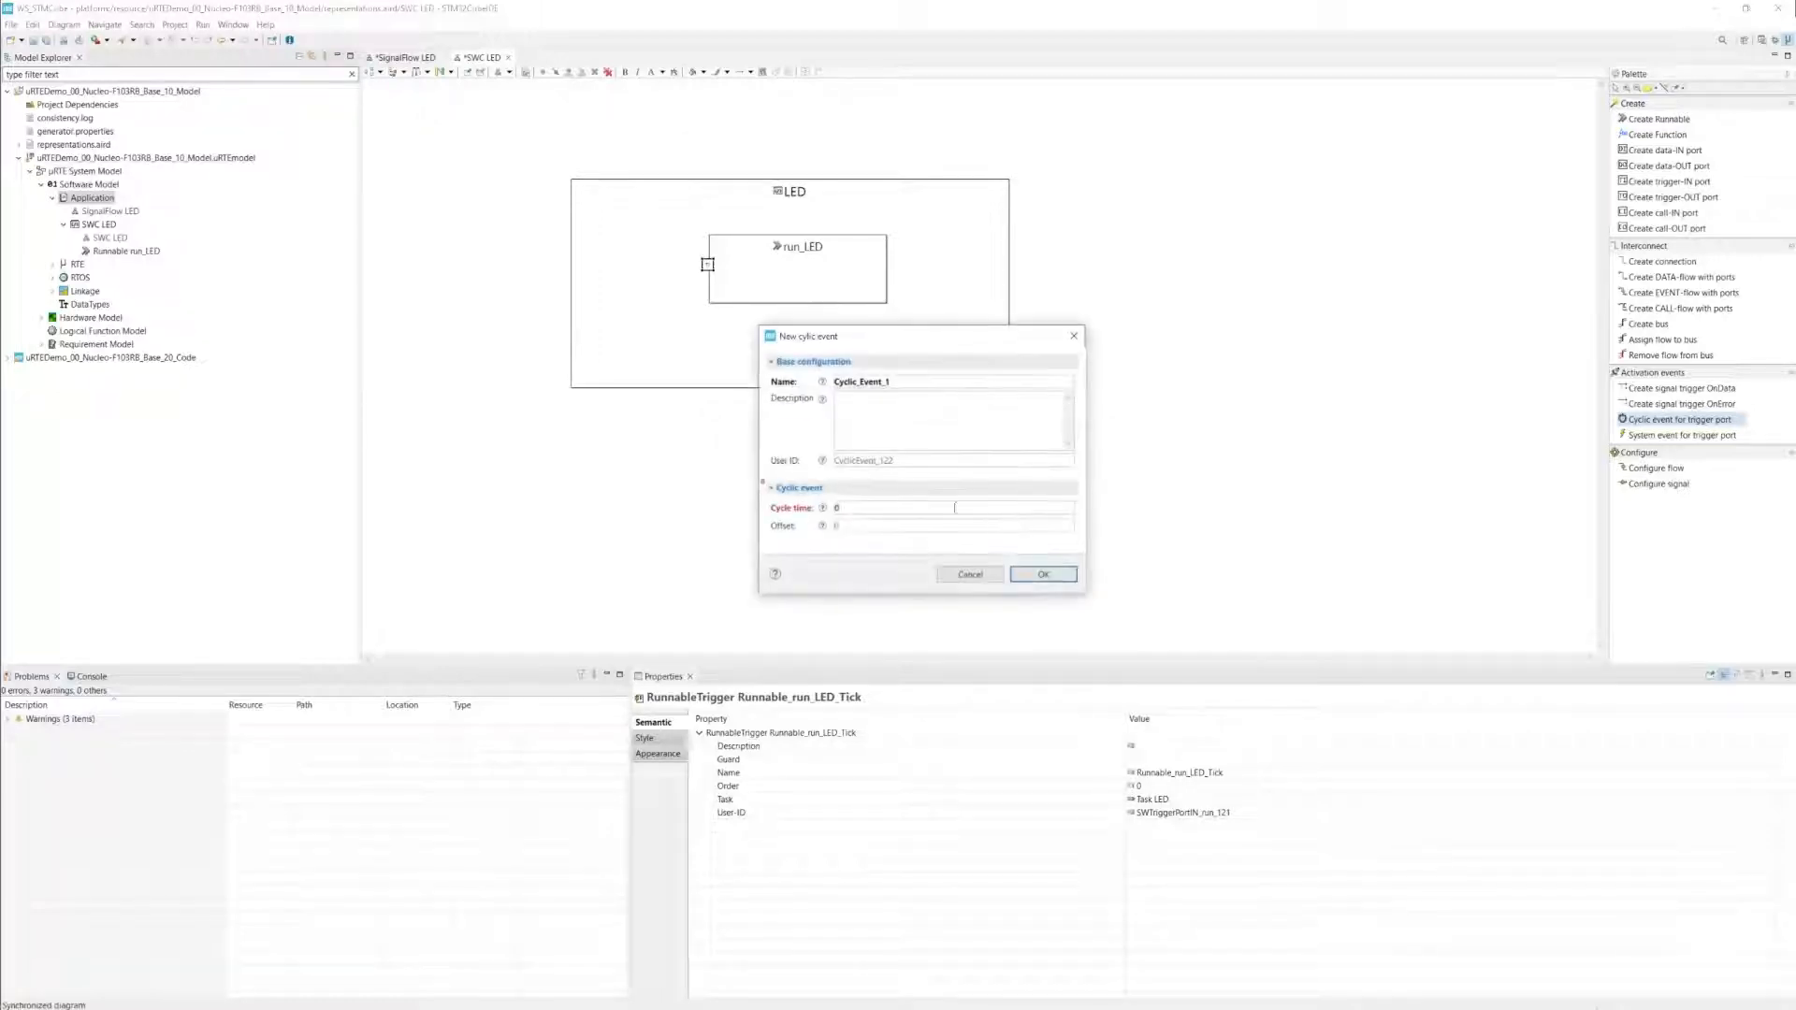
text(5)
text(100)
drag(923, 385, 796, 378)
text(LED_t)
text(Timer)
click(866, 507)
click(1043, 574)
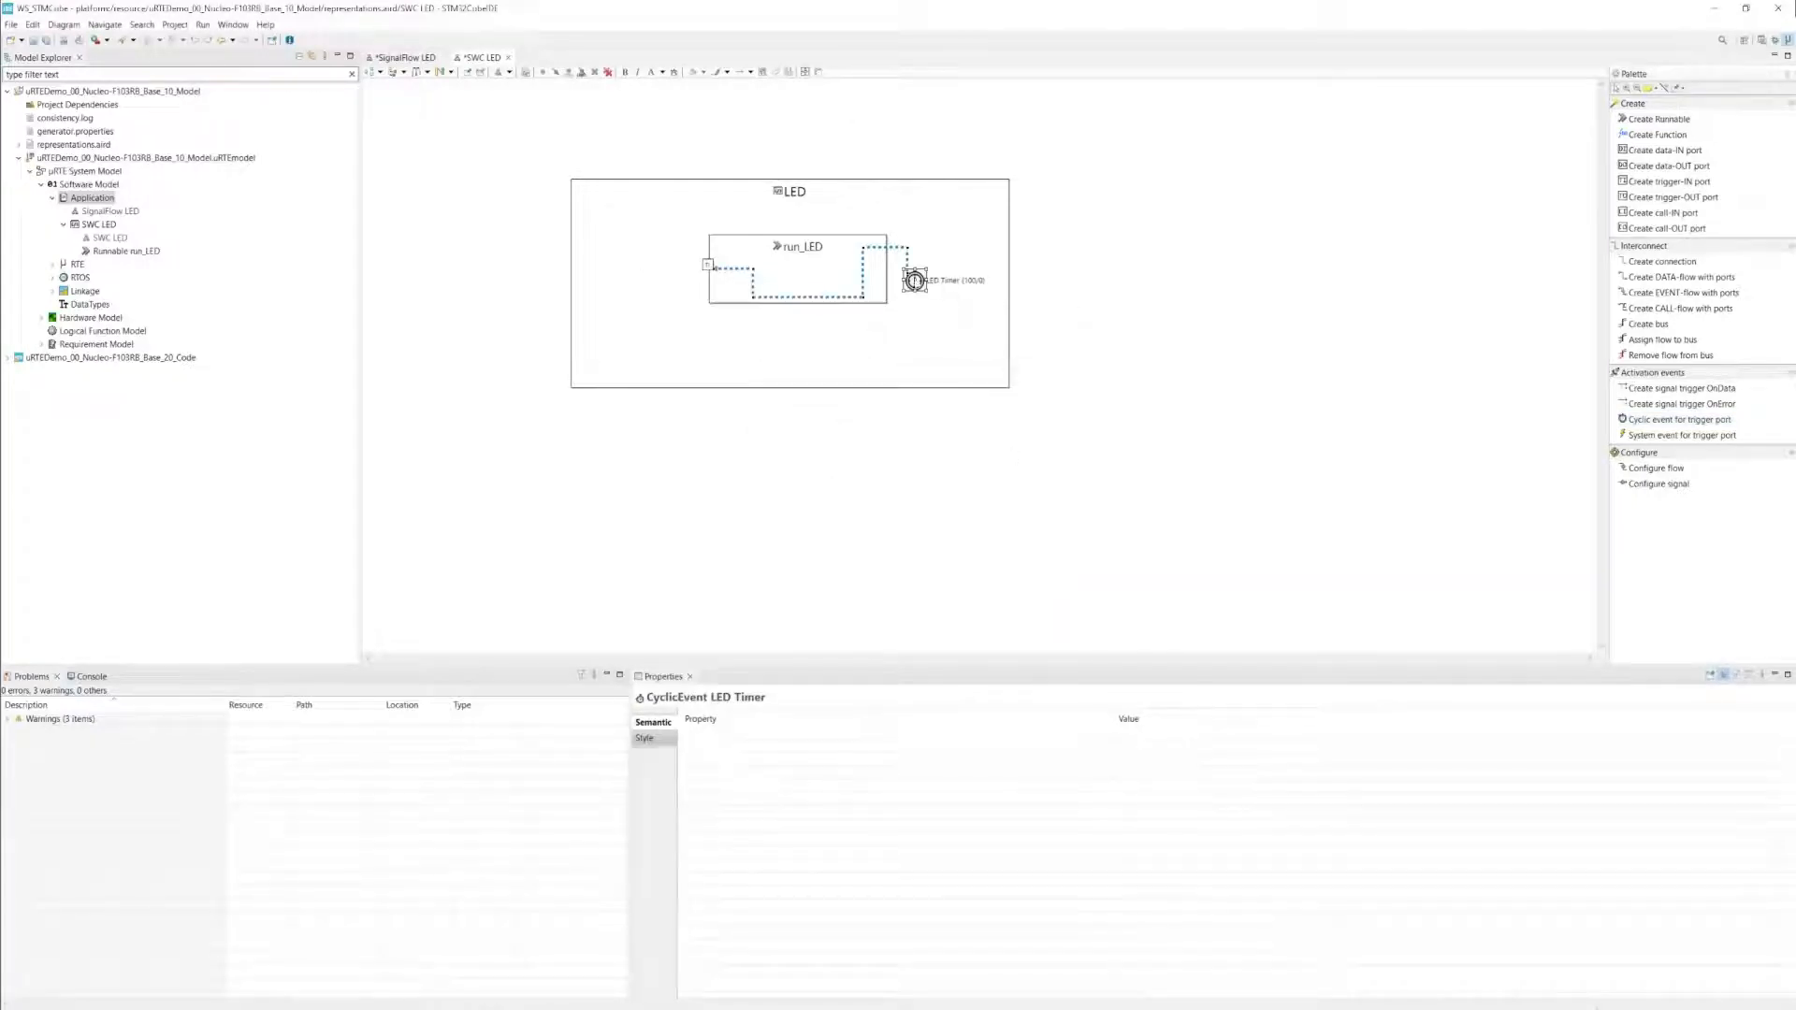
Step: Place the LED Timer event left of run_LED, straighten its connection, put its label beneath the icon, and save the diagram
drag(915, 280, 638, 269)
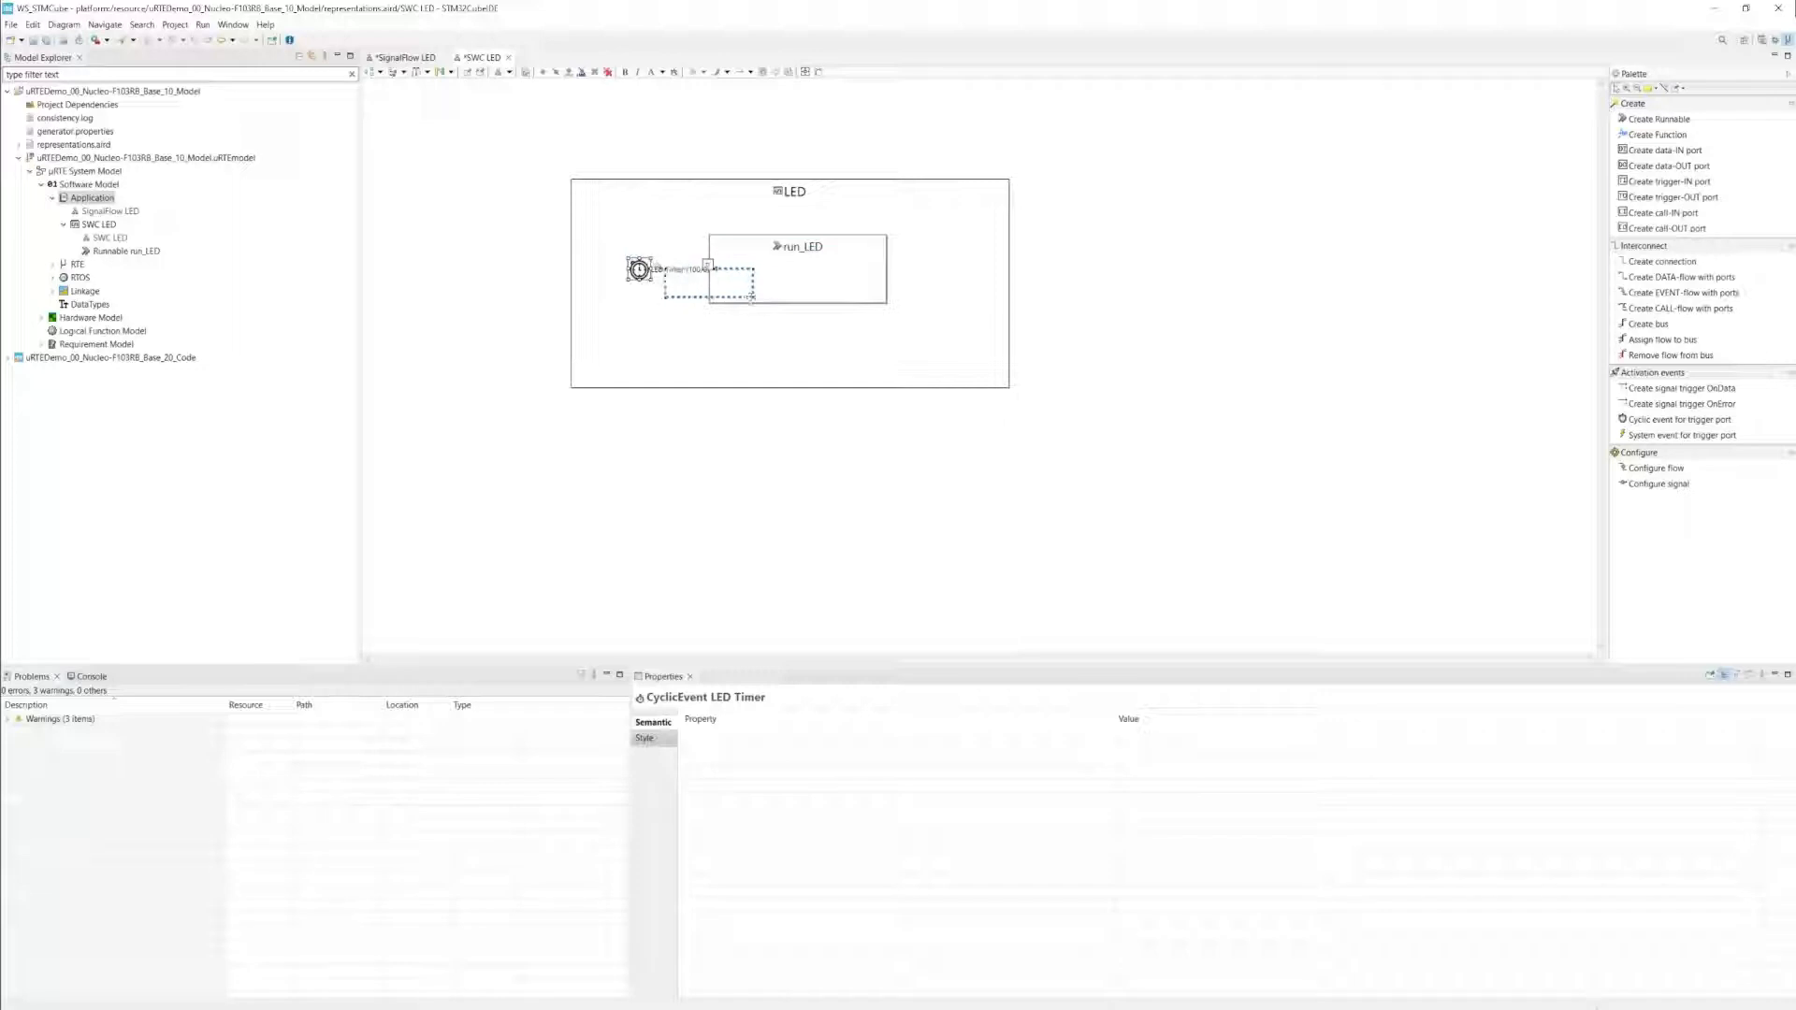
drag(754, 297, 671, 274)
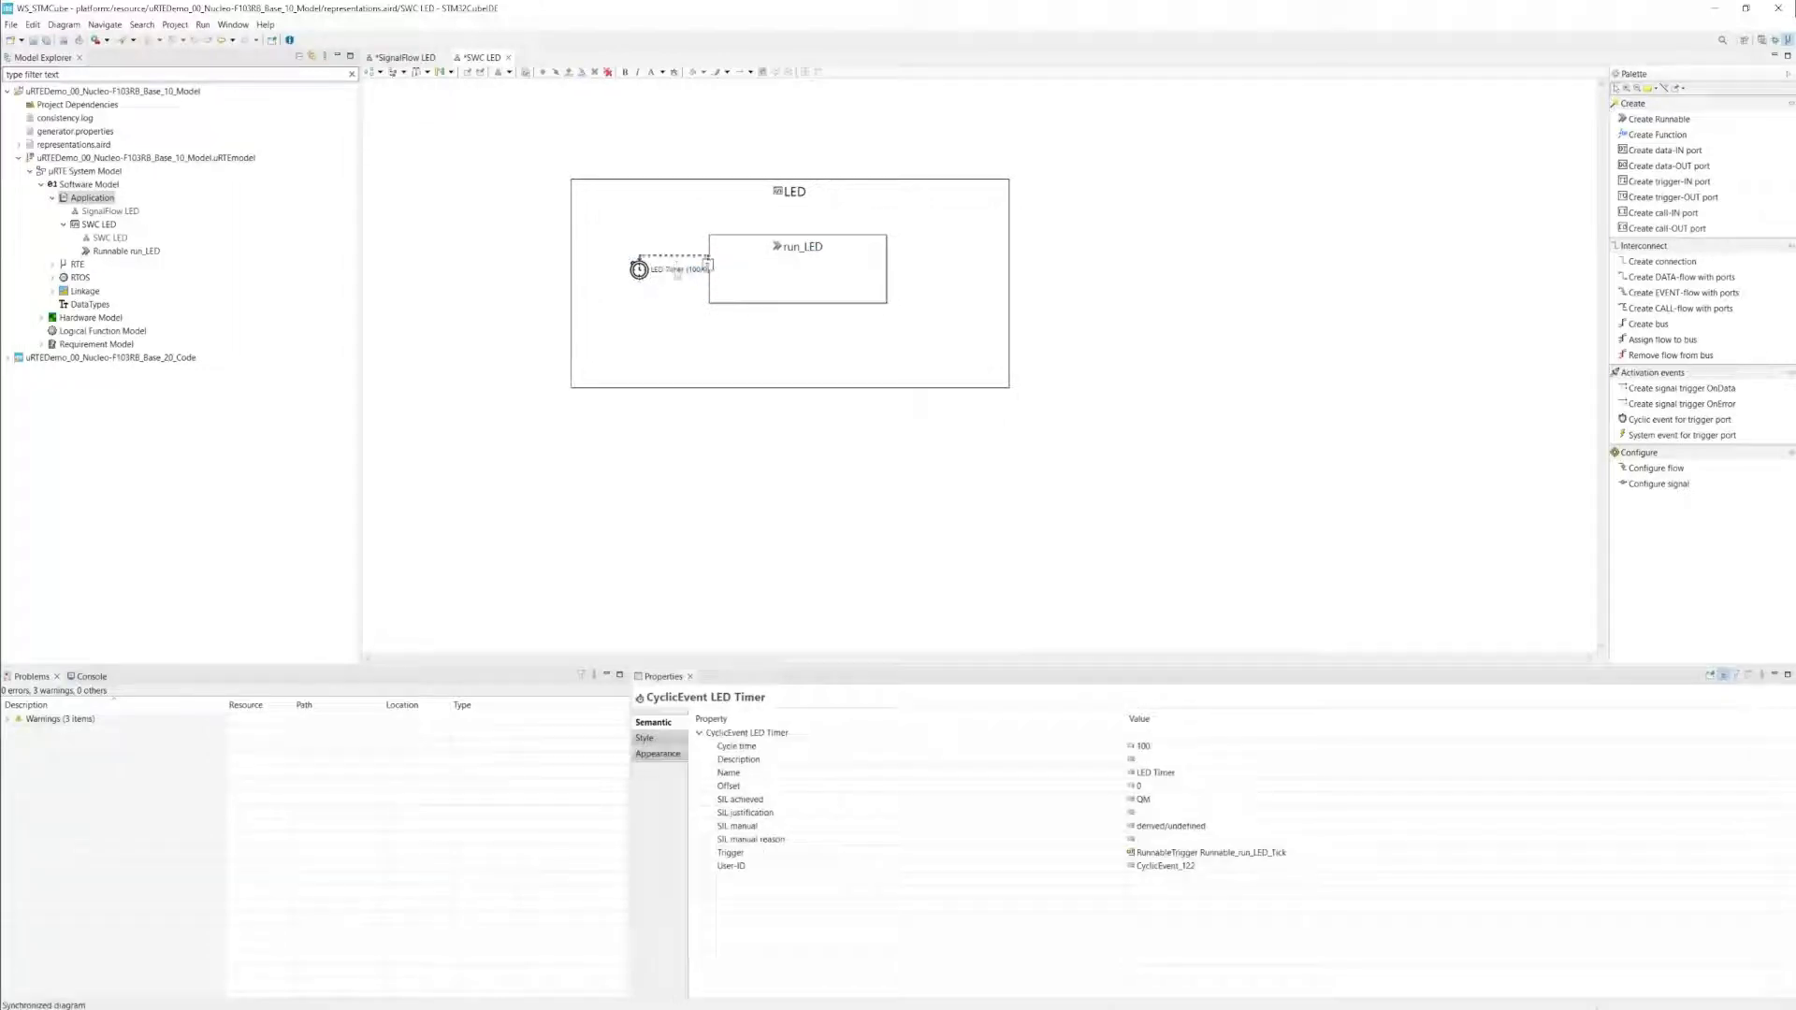
drag(671, 272, 633, 288)
click(674, 266)
click(1039, 401)
key(ctrl+s)
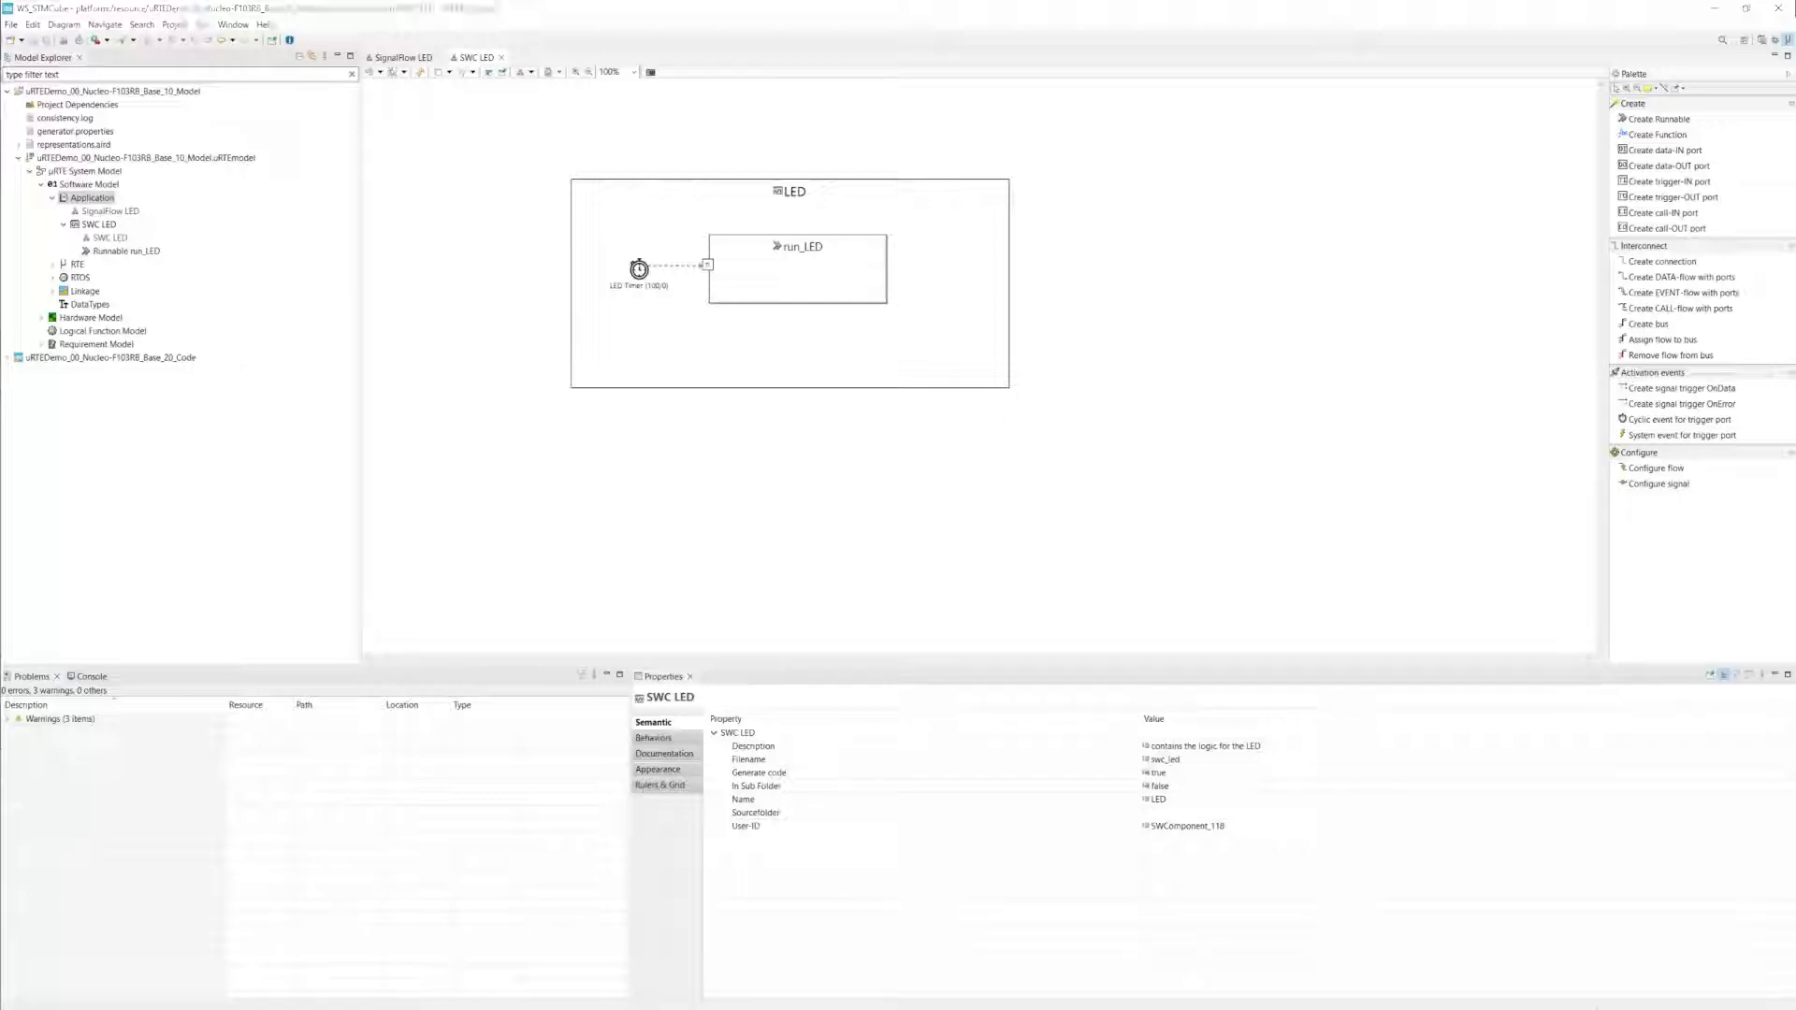
Step: Check the consistency of the Base_10_Model uRTE model and generate its RTE code
right_click(227, 161)
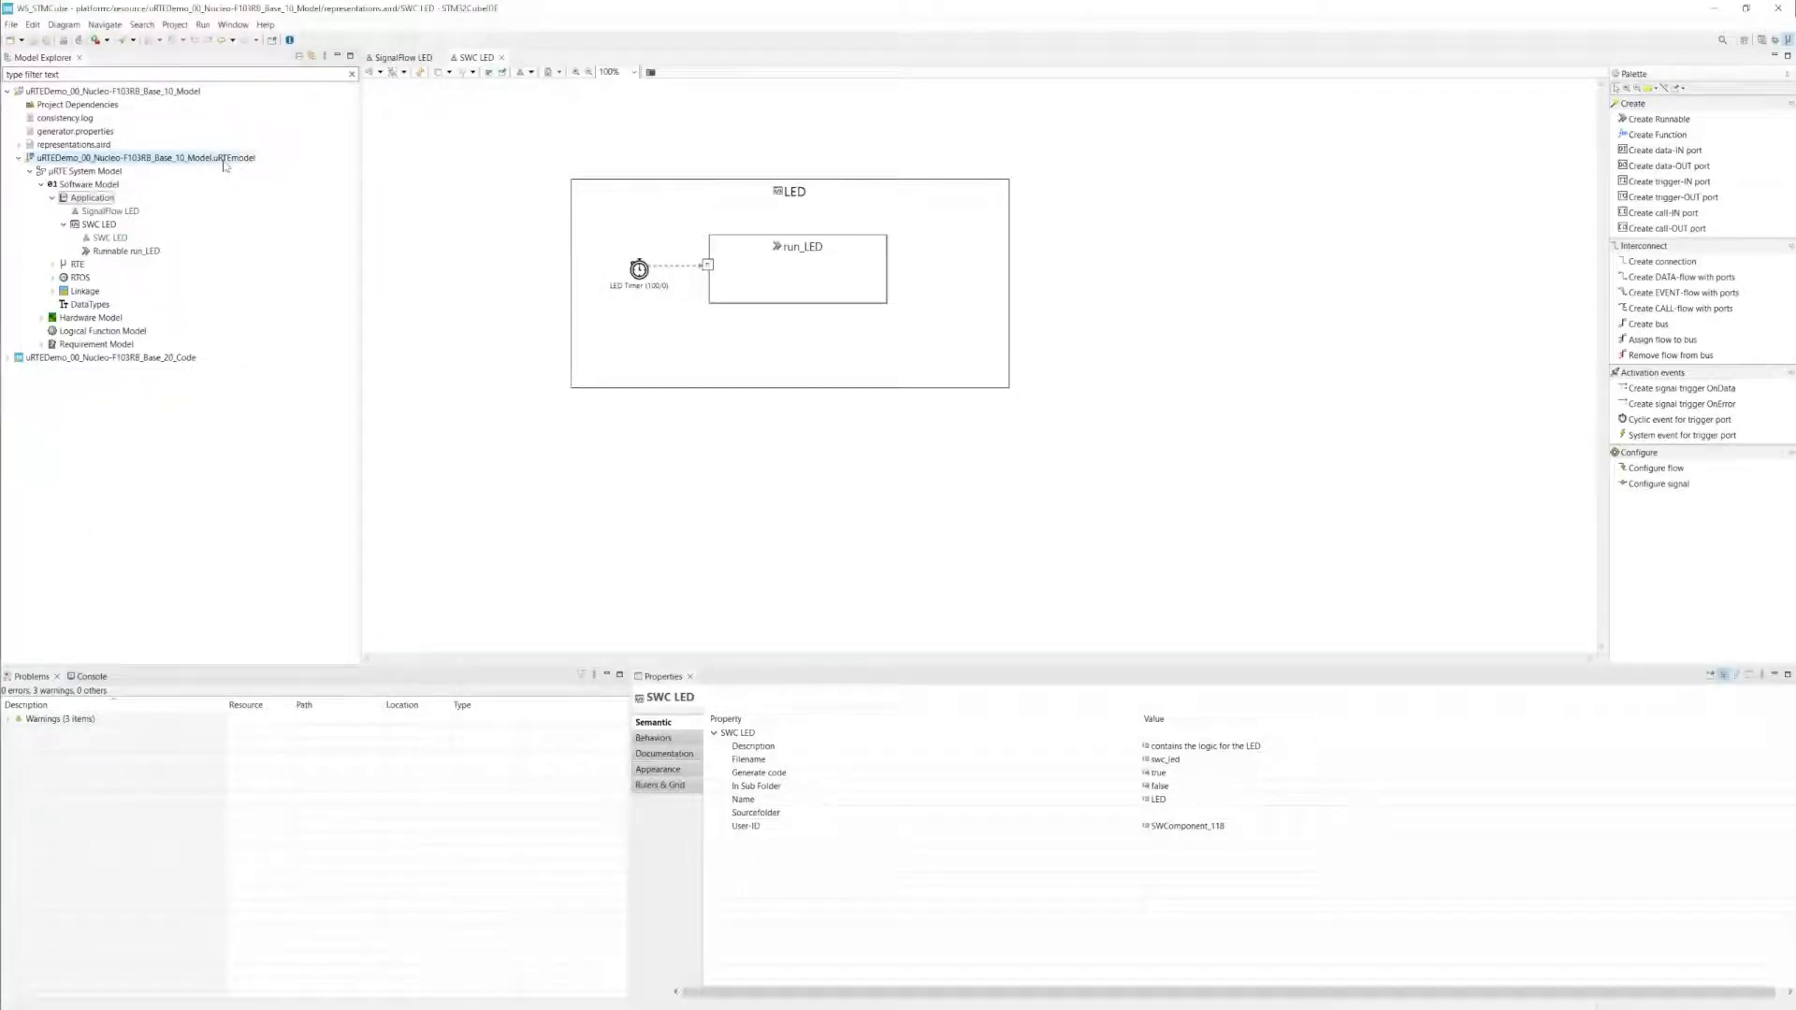
click(324, 478)
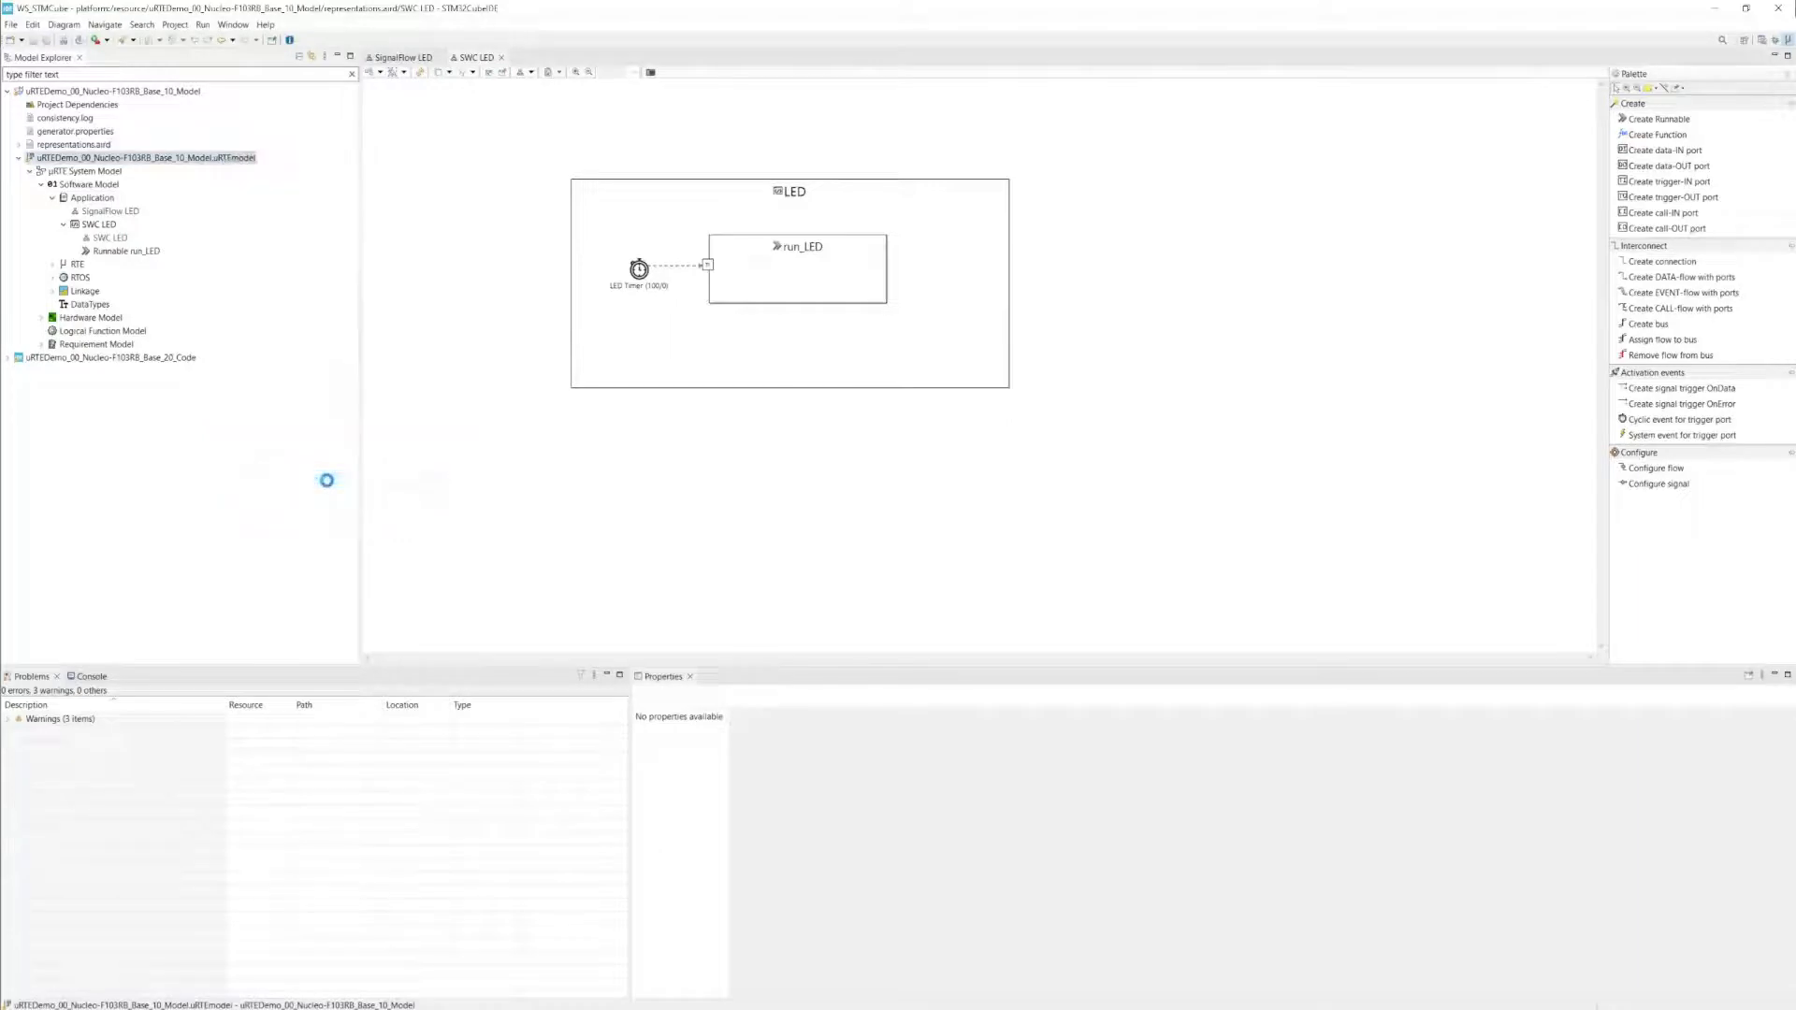
click(1045, 520)
right_click(171, 160)
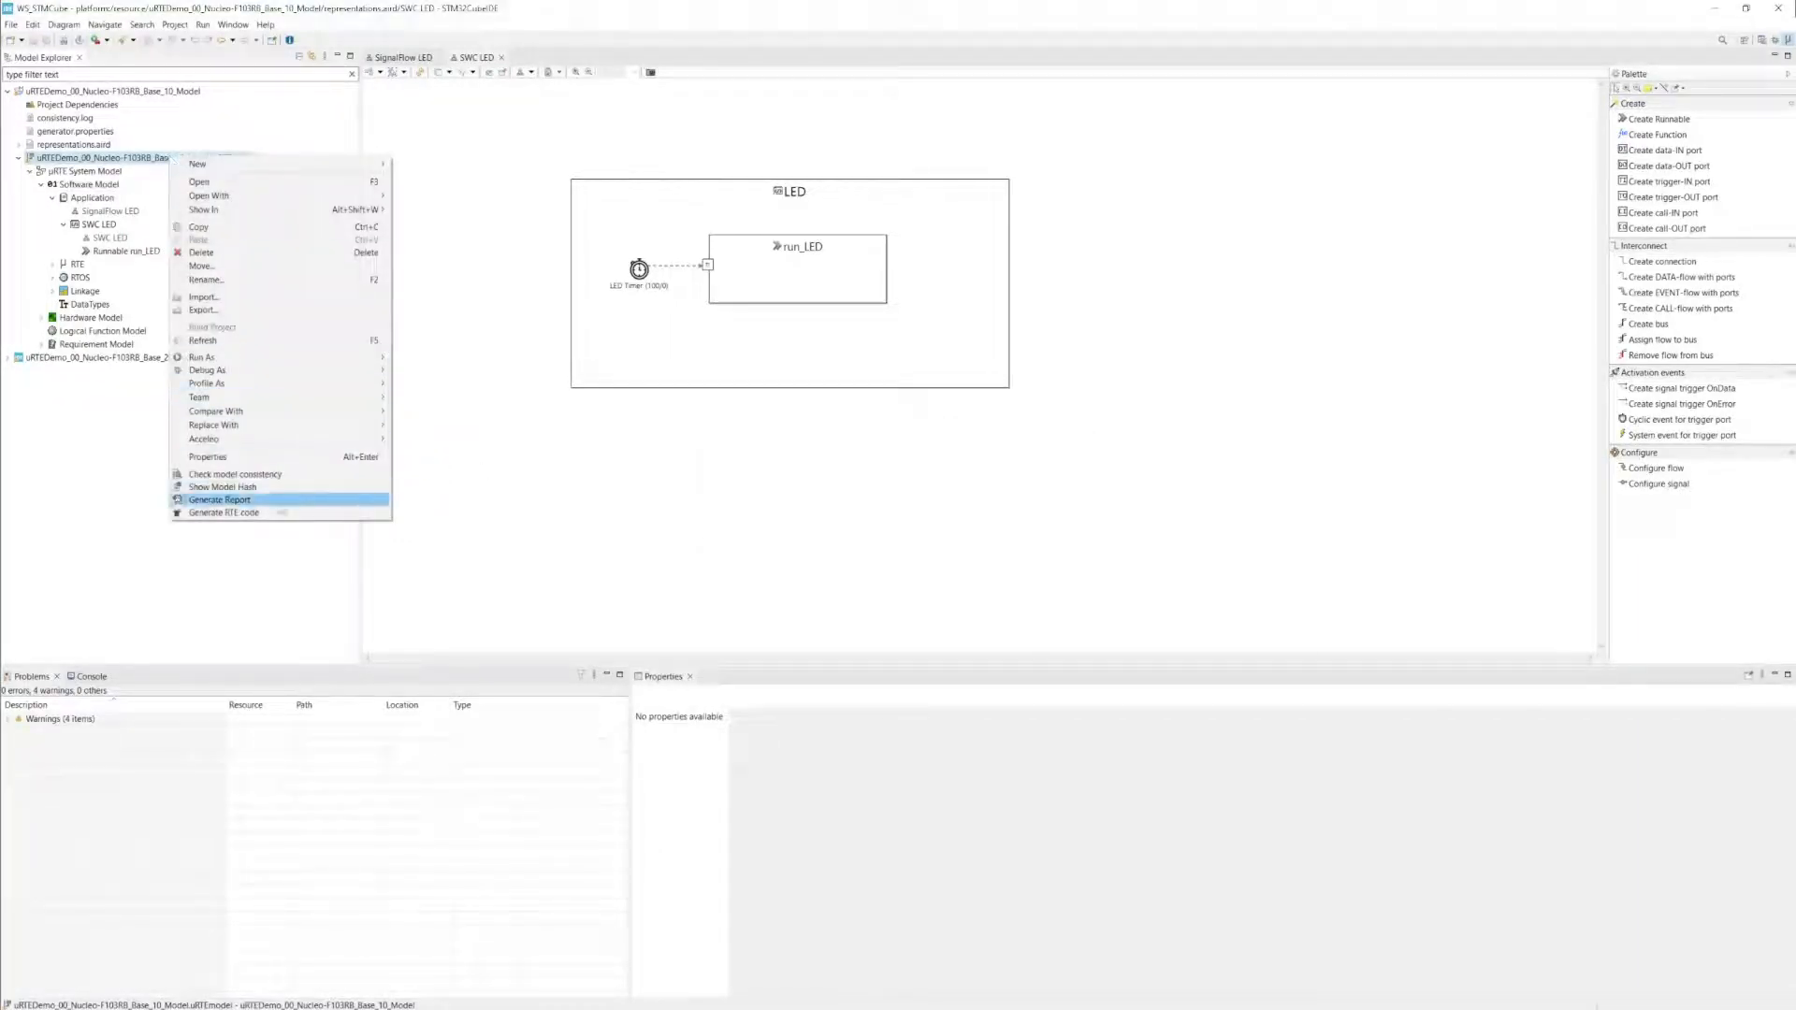
click(238, 512)
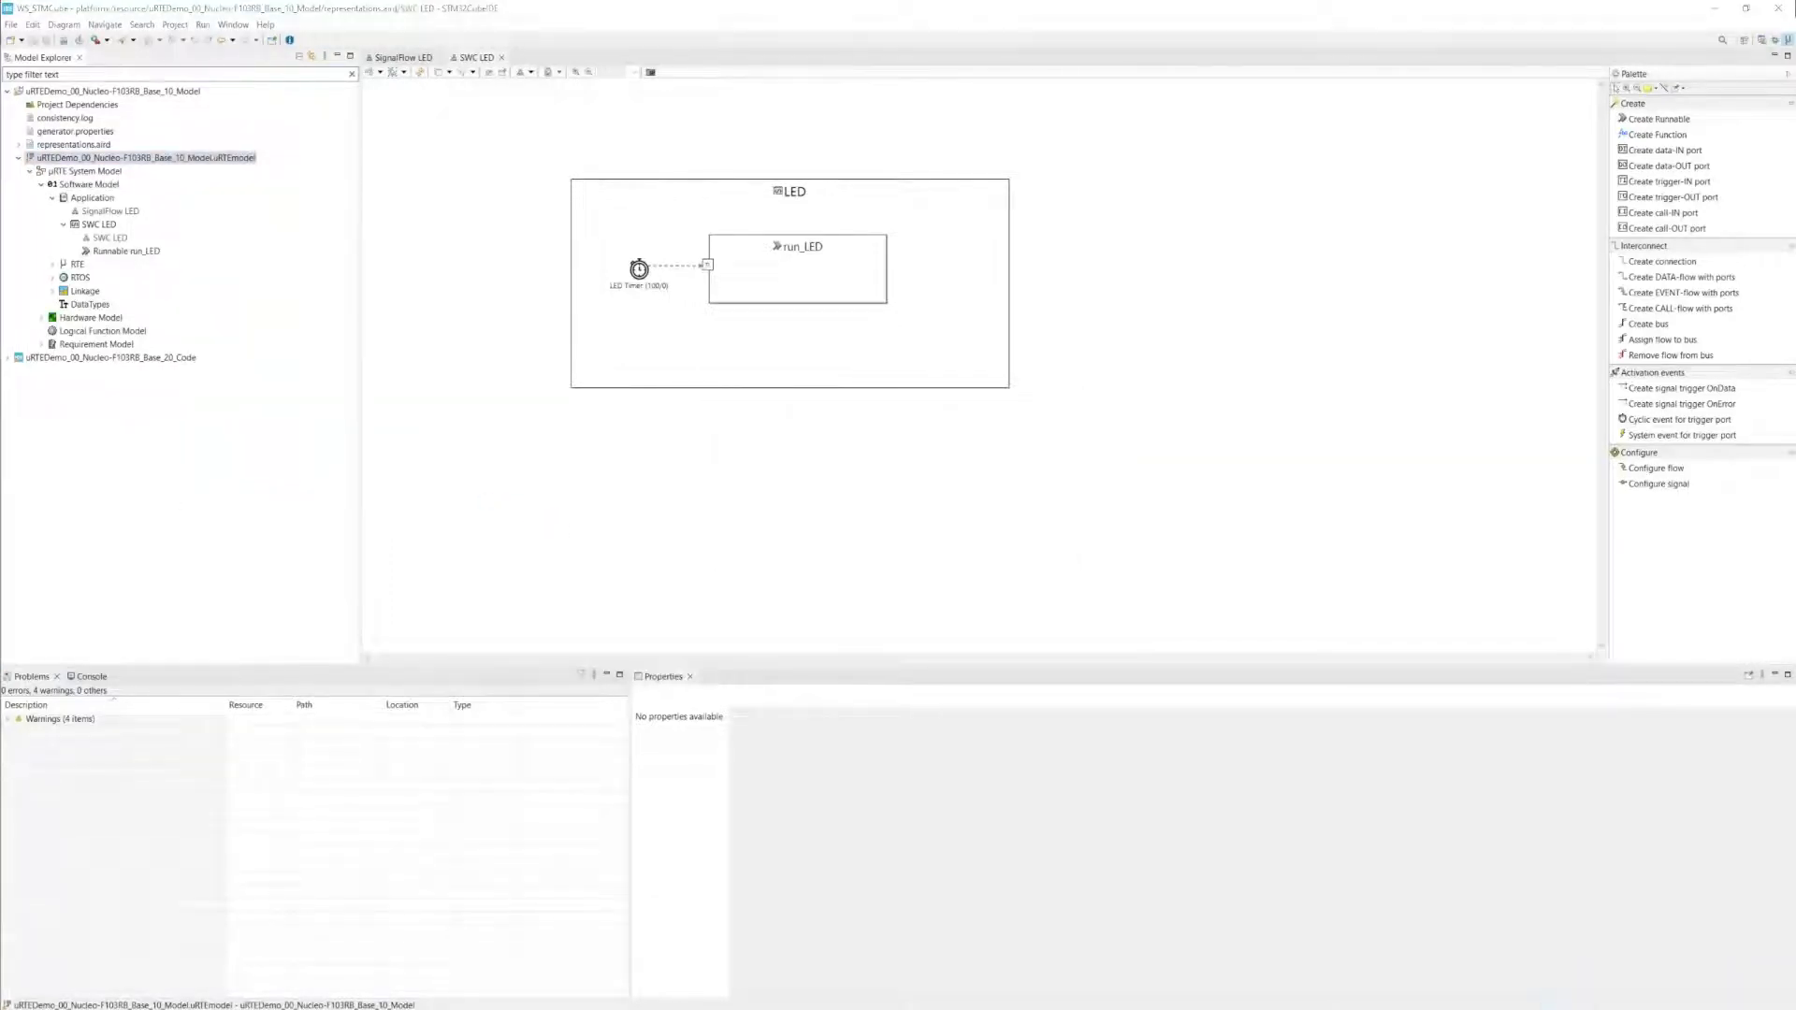
Step: Open swc_led.cpp from the src_asw/swc folder of the Base_20_Code project and examine the generated run_LED runnable function
click(7, 357)
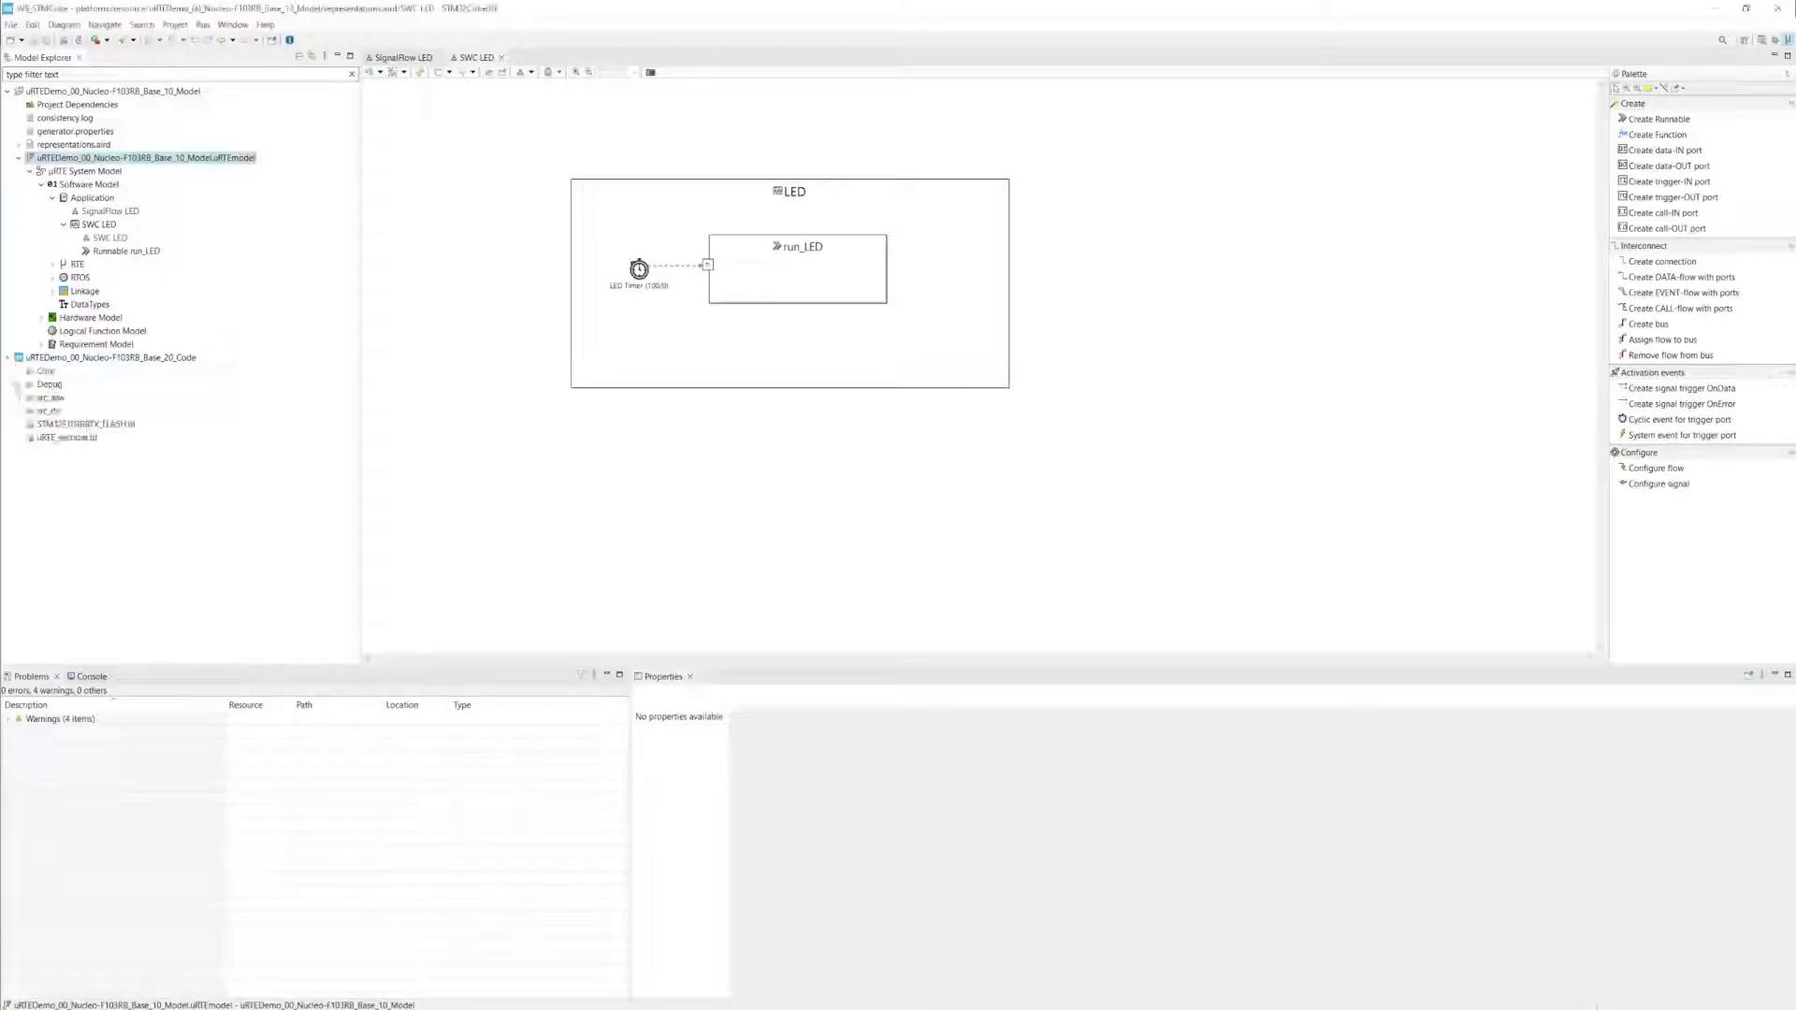
click(19, 397)
click(29, 411)
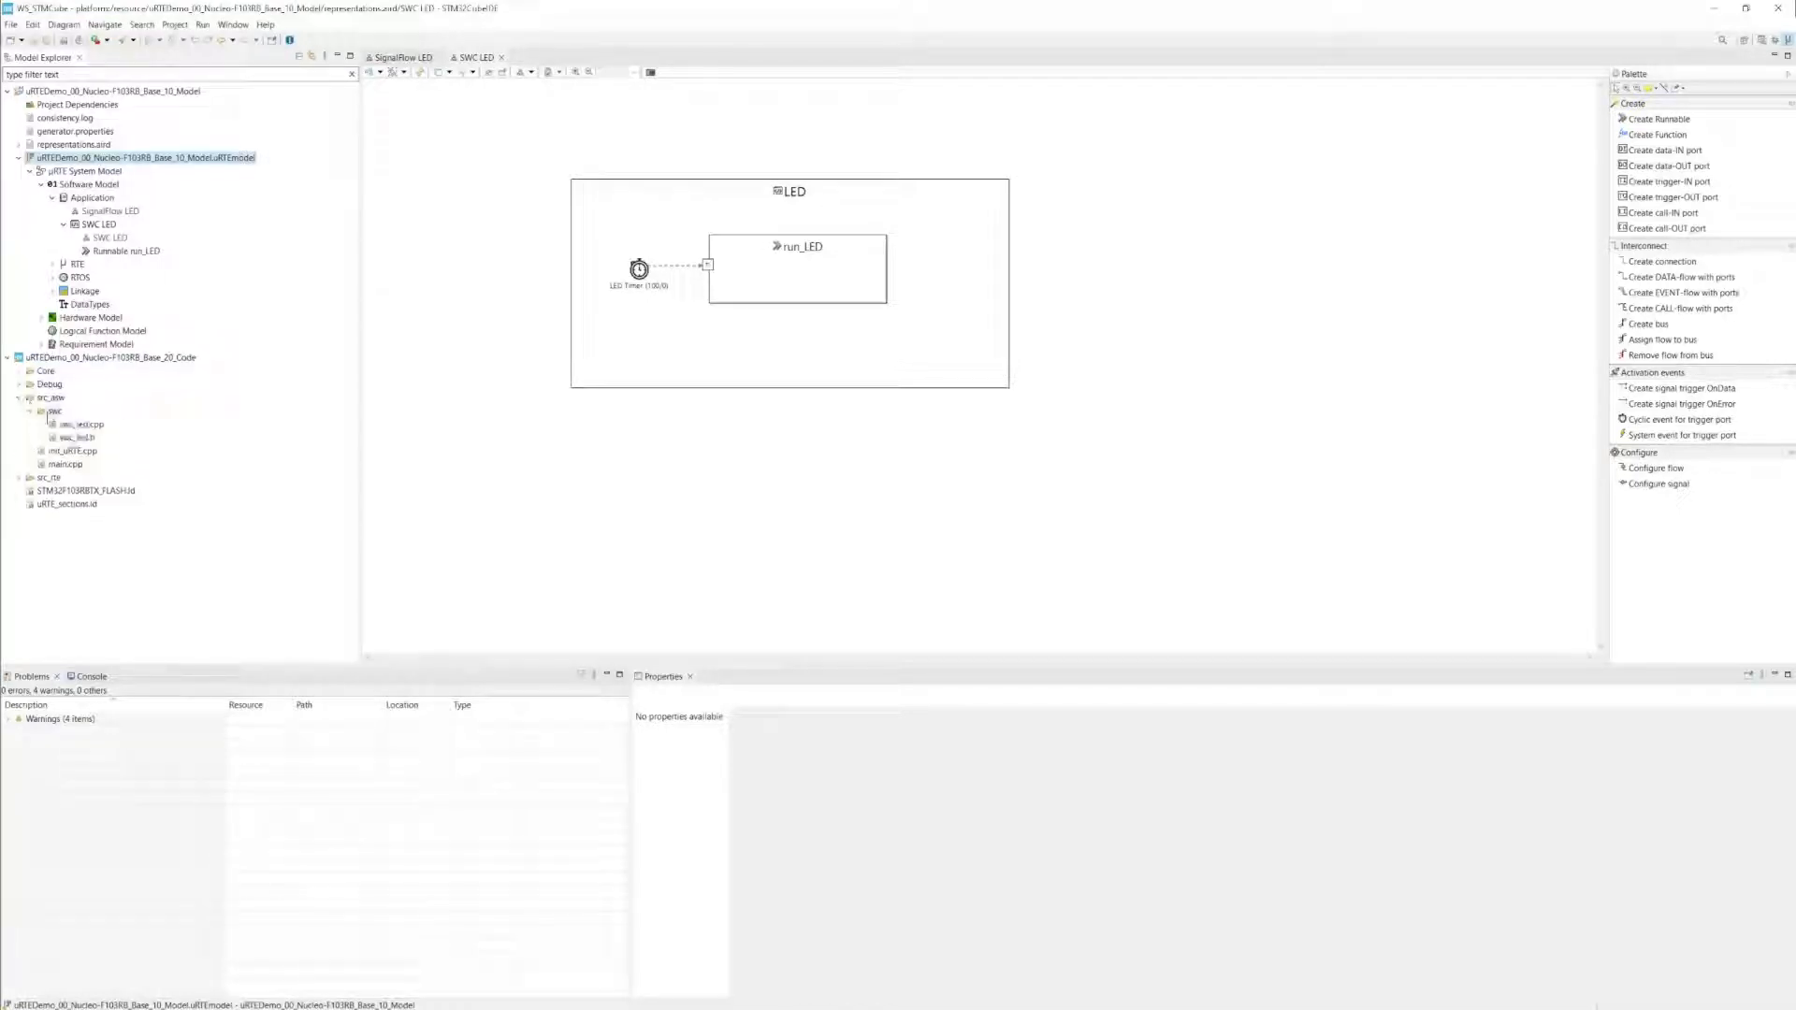
click(49, 412)
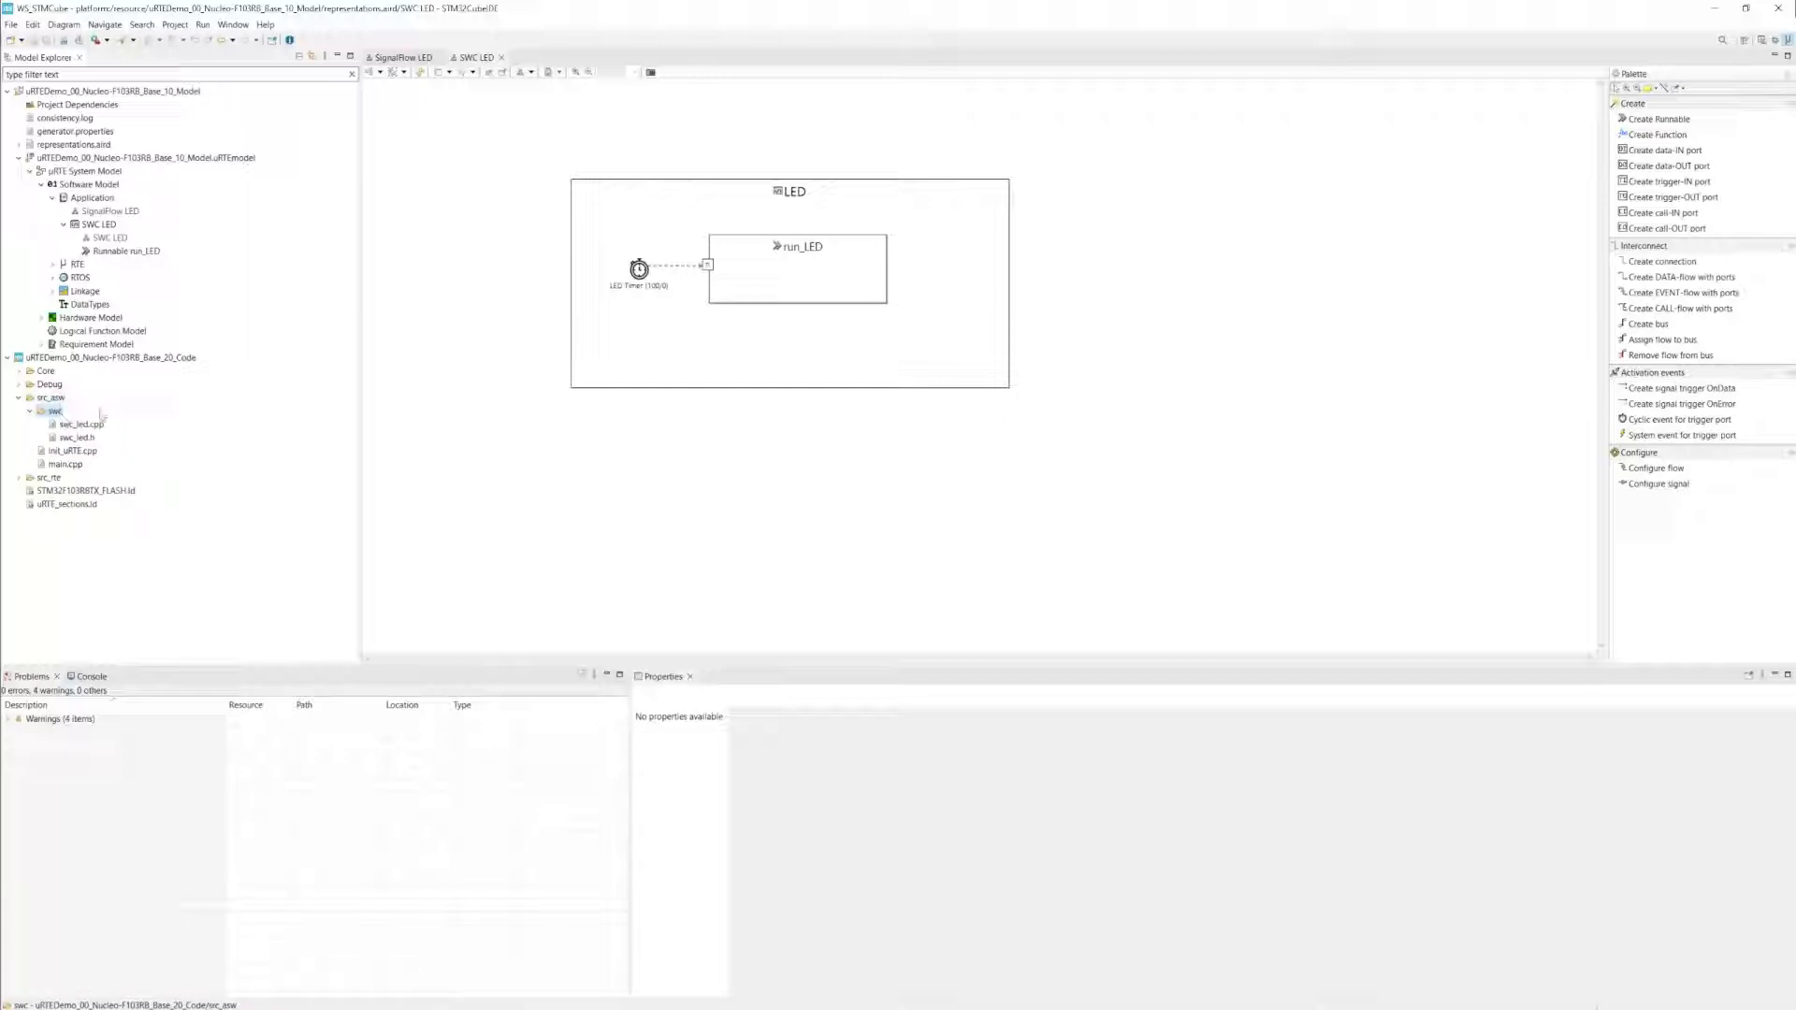
double_click(93, 423)
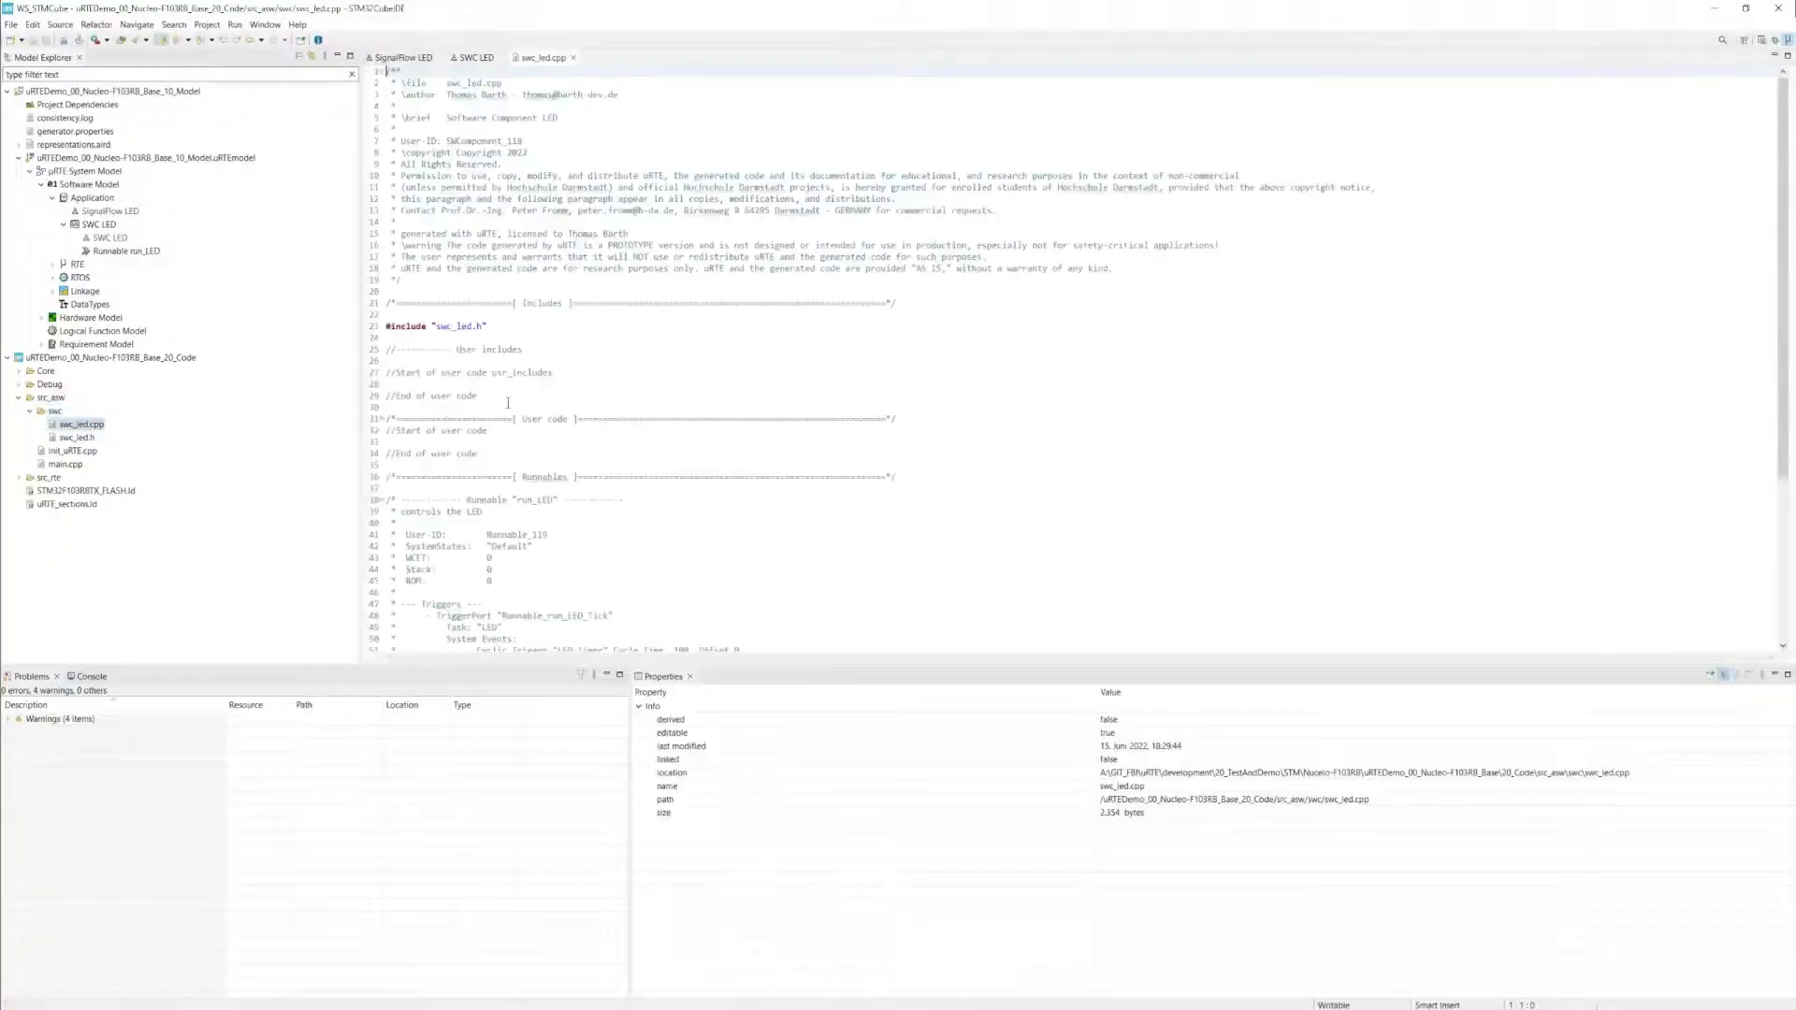
scroll(600, 397, down, 7)
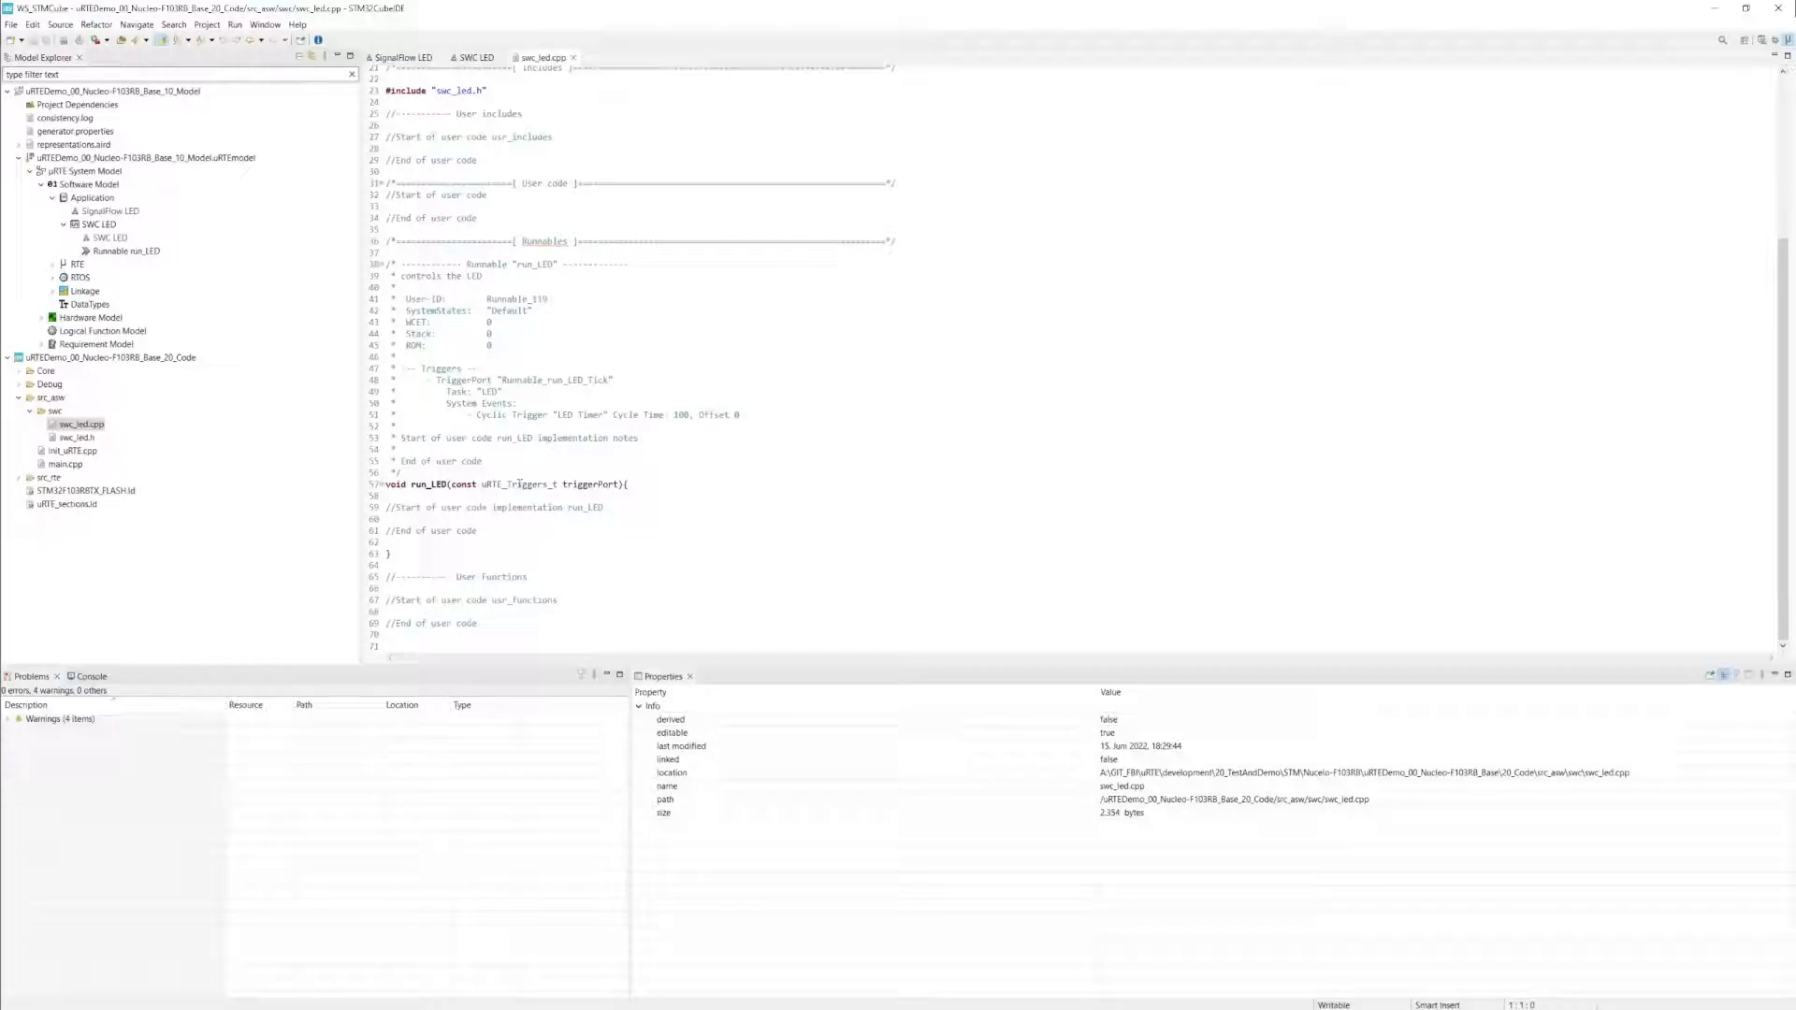
mouse_move(520, 484)
Step: Return to the SWC LED diagram and select the run_LED runnable to view its properties
click(477, 58)
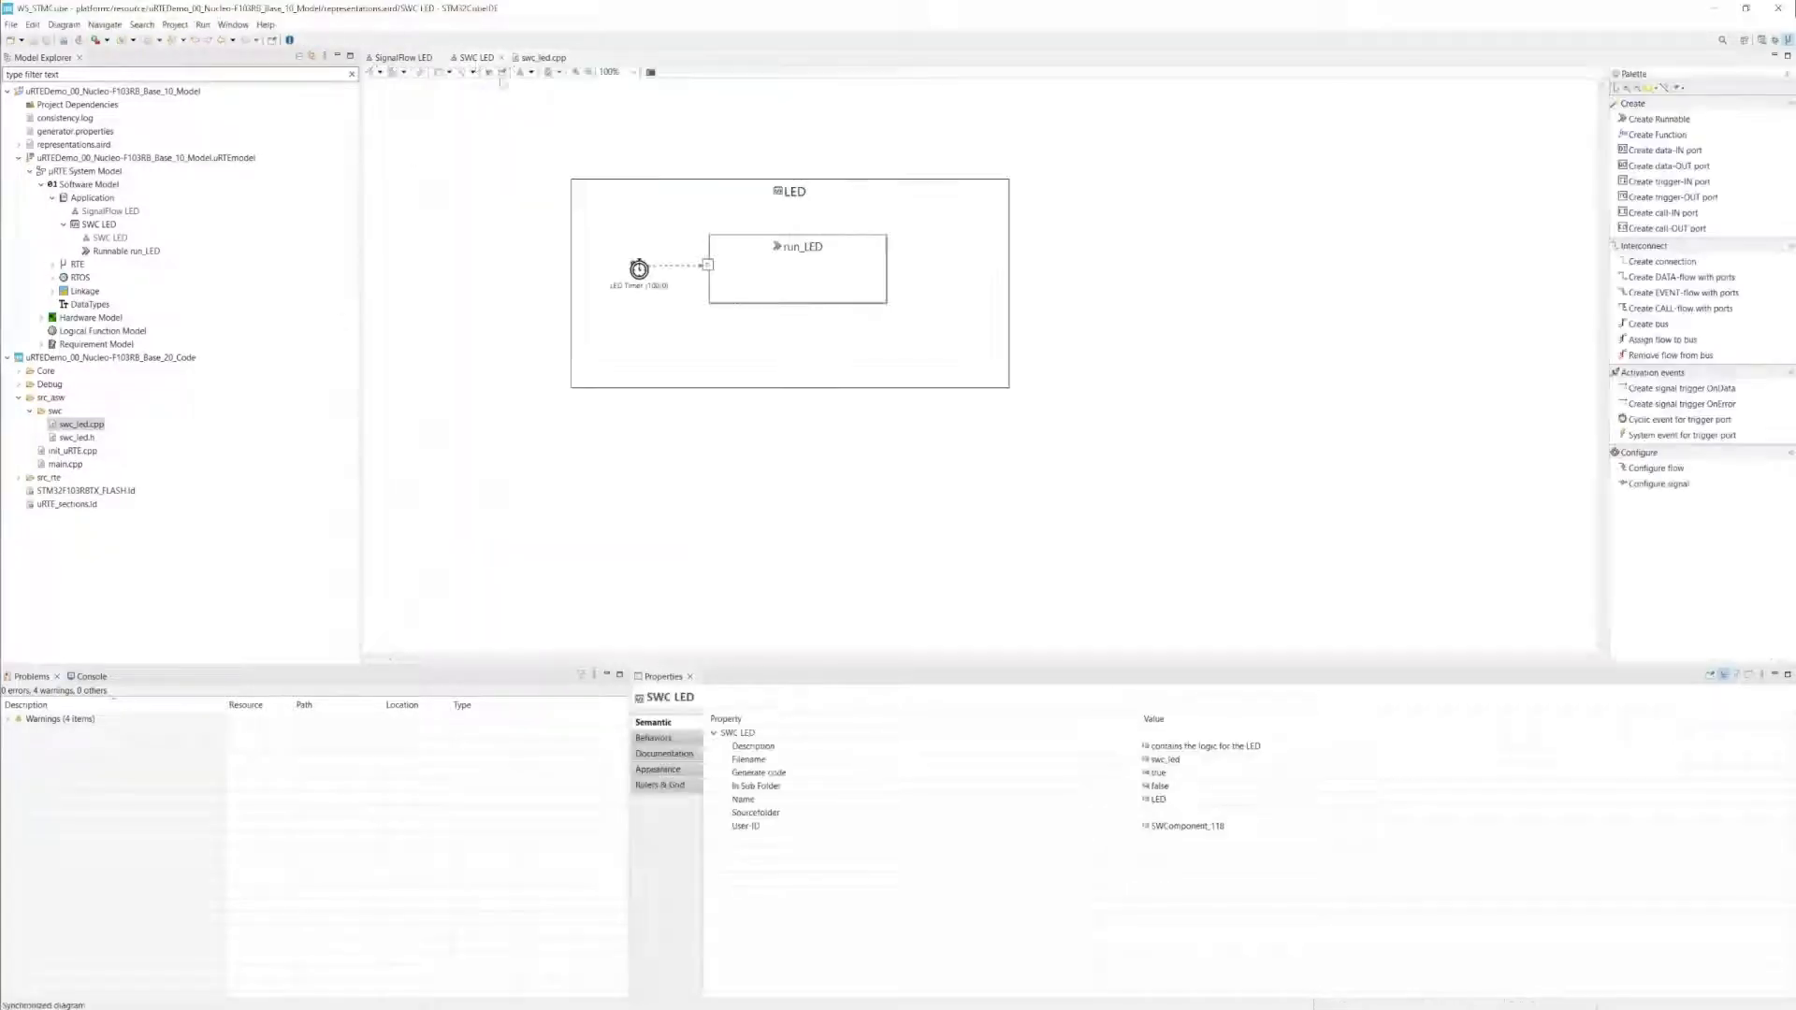
click(847, 275)
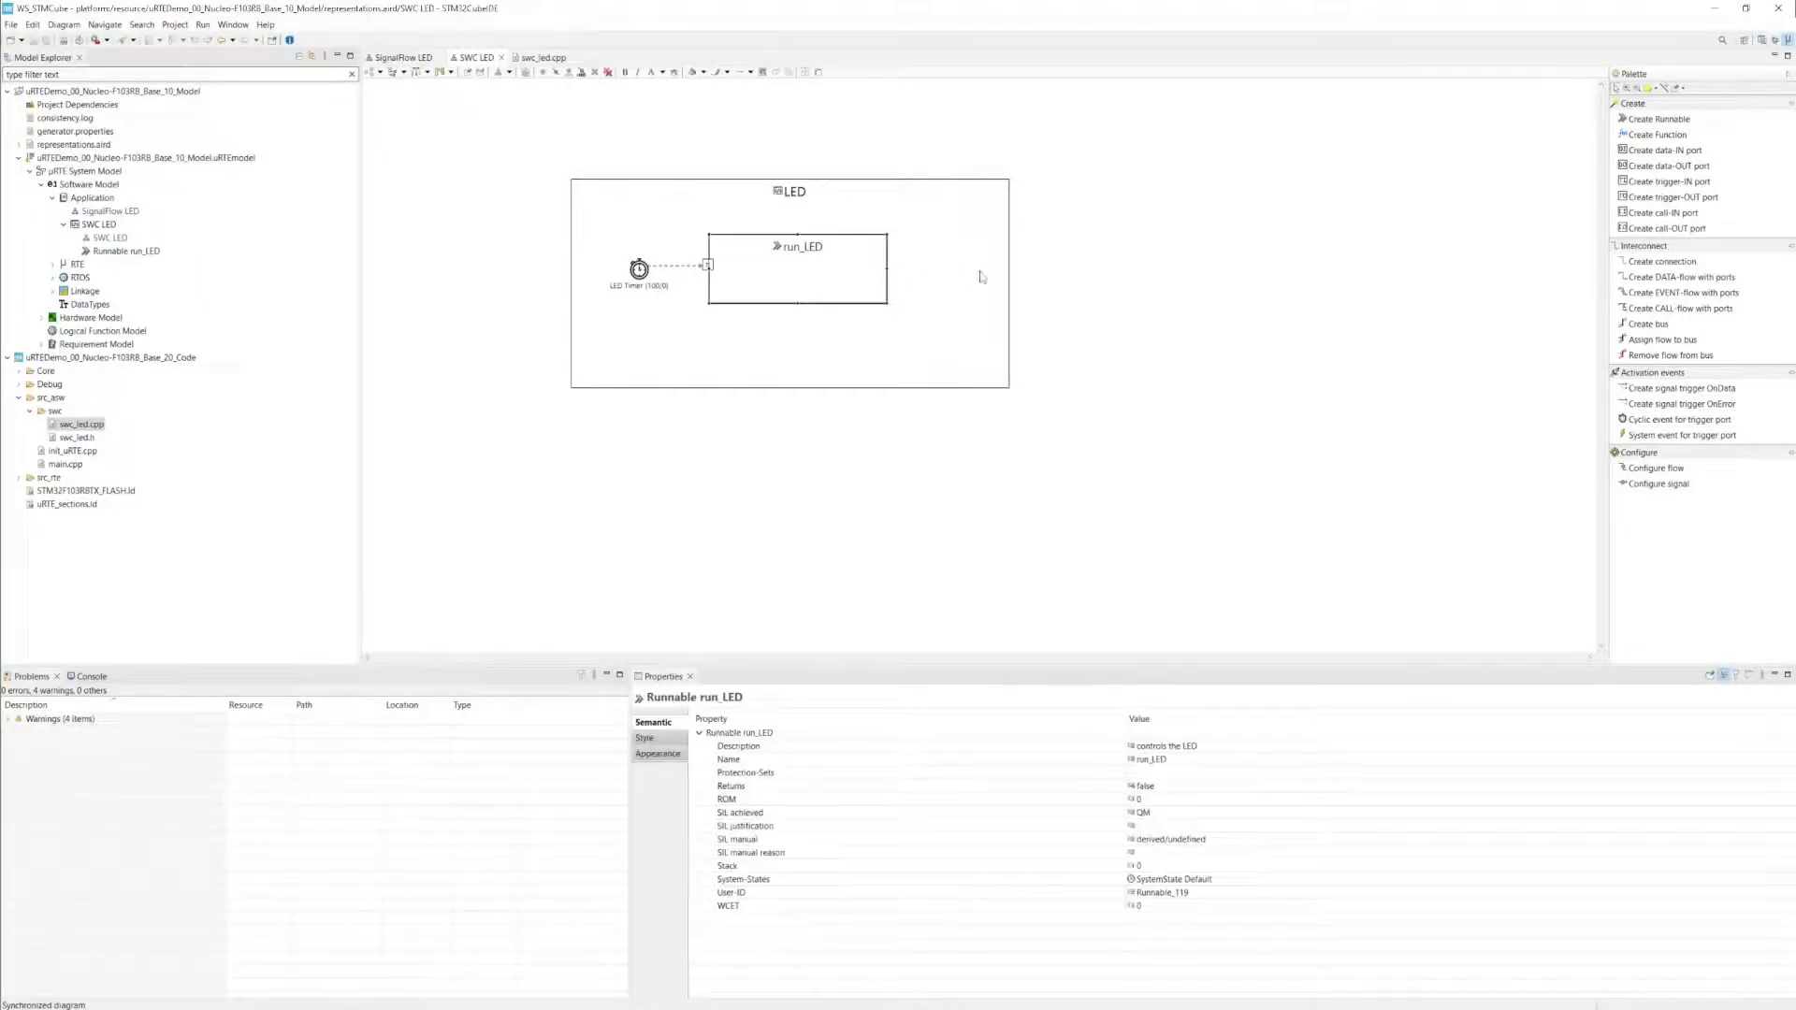
mouse_move(981, 277)
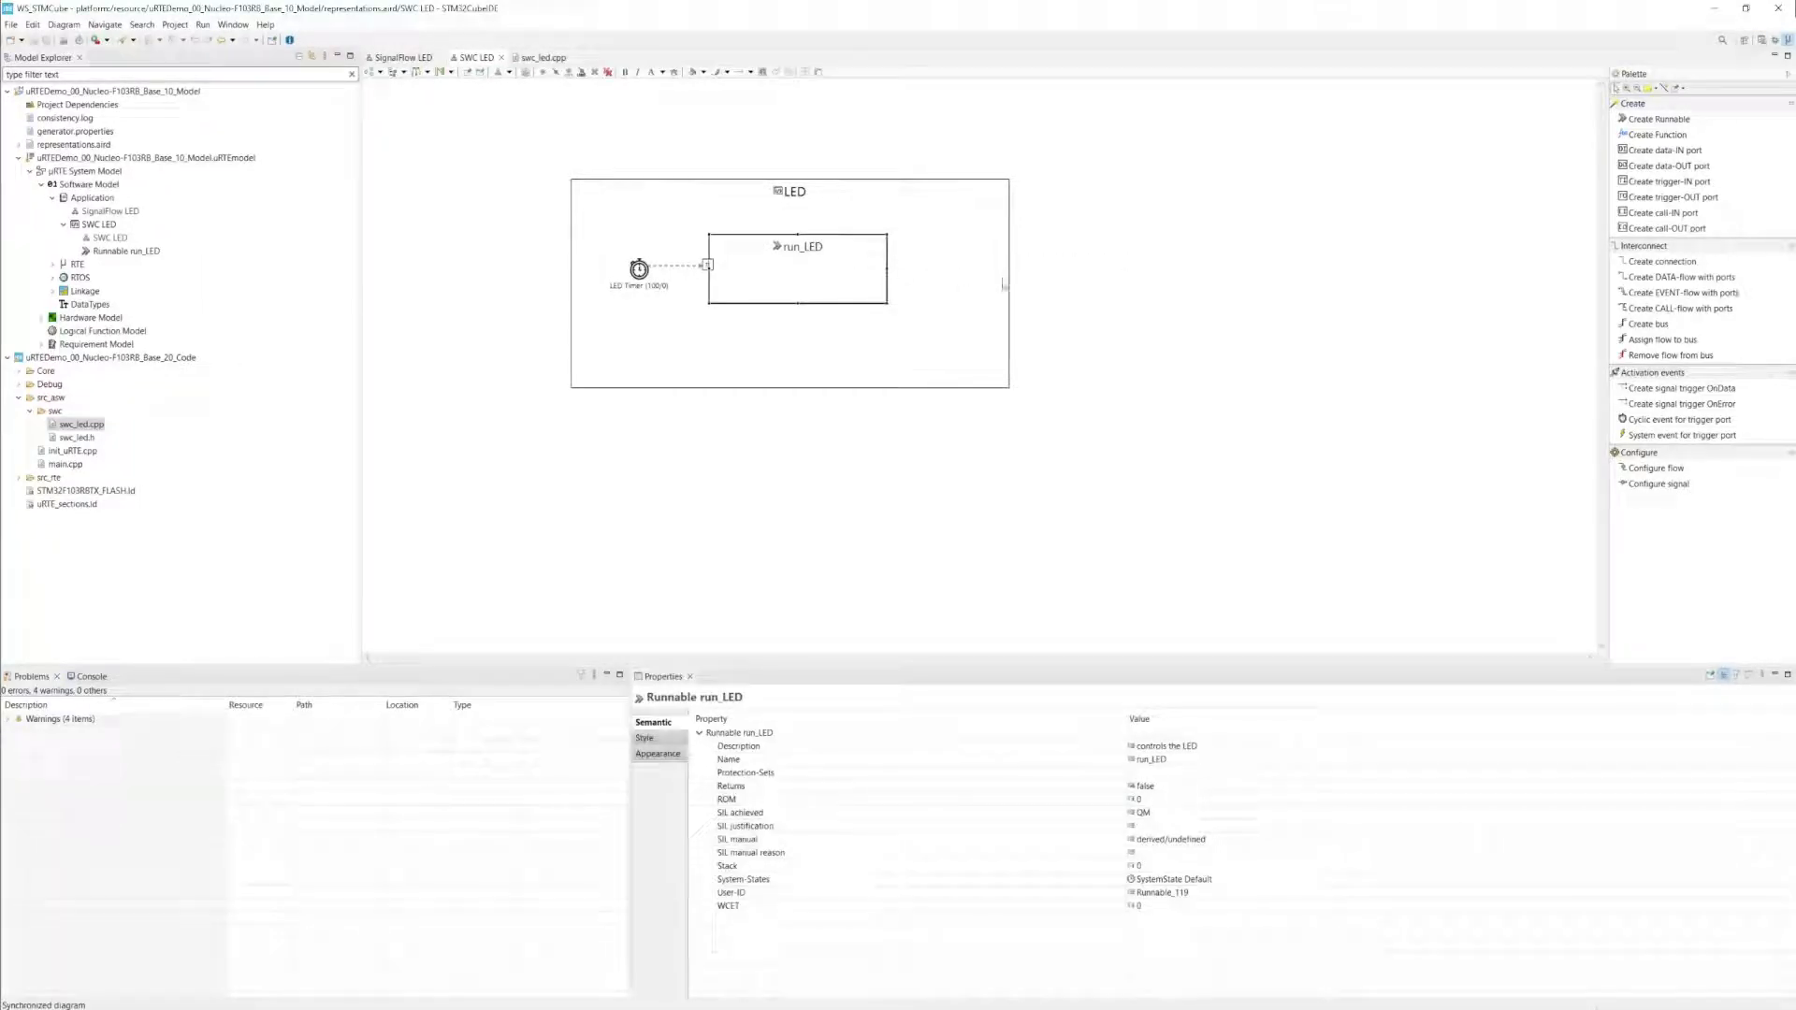